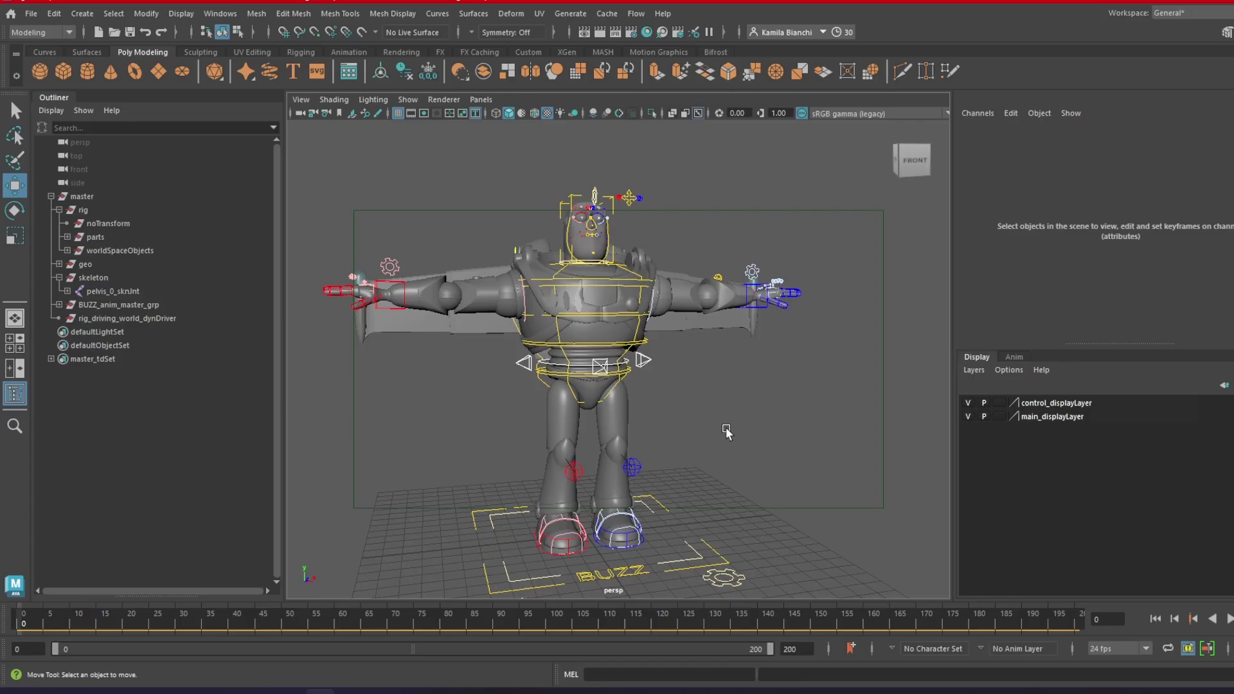
Step: Marquee-select the rig controls, clear the selection, then collapse the skeleton group in the Outliner
{"action": "left_click_drag", "start_coordinate": [314, 171], "coordinate": [808, 551]}
{"action": "left_click", "coordinate": [758, 550]}
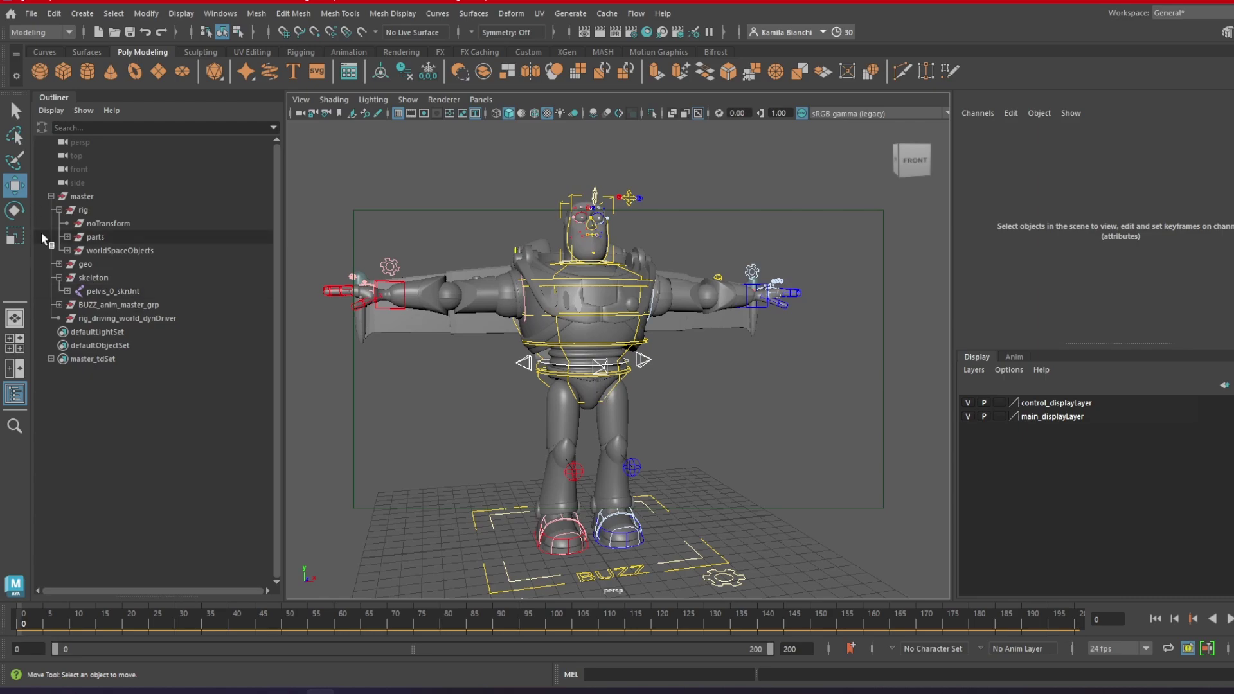
{"action": "left_click", "coordinate": [59, 277]}
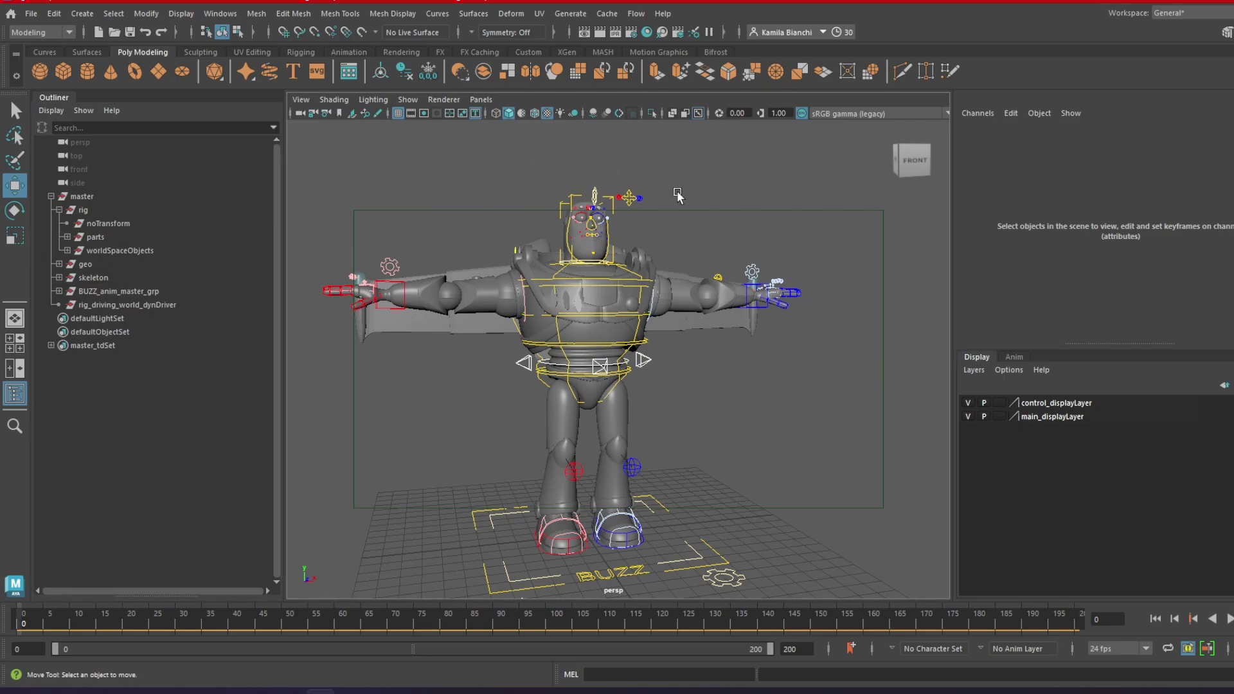
Step: Select the left wrist IK control, then turn off visibility of control_displayLayer
{"action": "mouse_move", "coordinate": [745, 387]}
{"action": "left_mouse_down", "text": "alt"}
{"action": "mouse_move", "coordinate": [630, 386]}
{"action": "mouse_move", "coordinate": [739, 379]}
{"action": "left_mouse_up", "text": "alt"}
{"action": "left_click", "coordinate": [767, 299]}
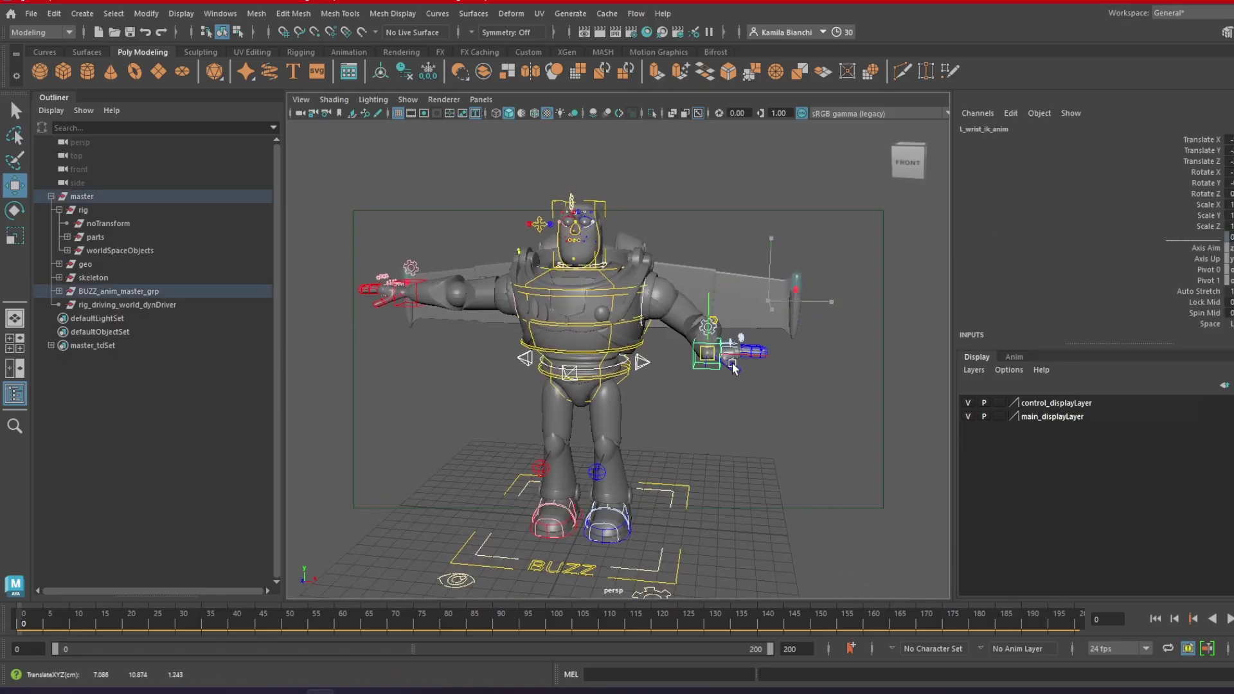
{"action": "mouse_move", "coordinate": [710, 395]}
{"action": "left_mouse_down", "text": "alt"}
{"action": "mouse_move", "coordinate": [698, 389]}
{"action": "mouse_move", "coordinate": [731, 390]}
{"action": "mouse_move", "coordinate": [718, 392]}
{"action": "left_mouse_up", "text": "alt"}
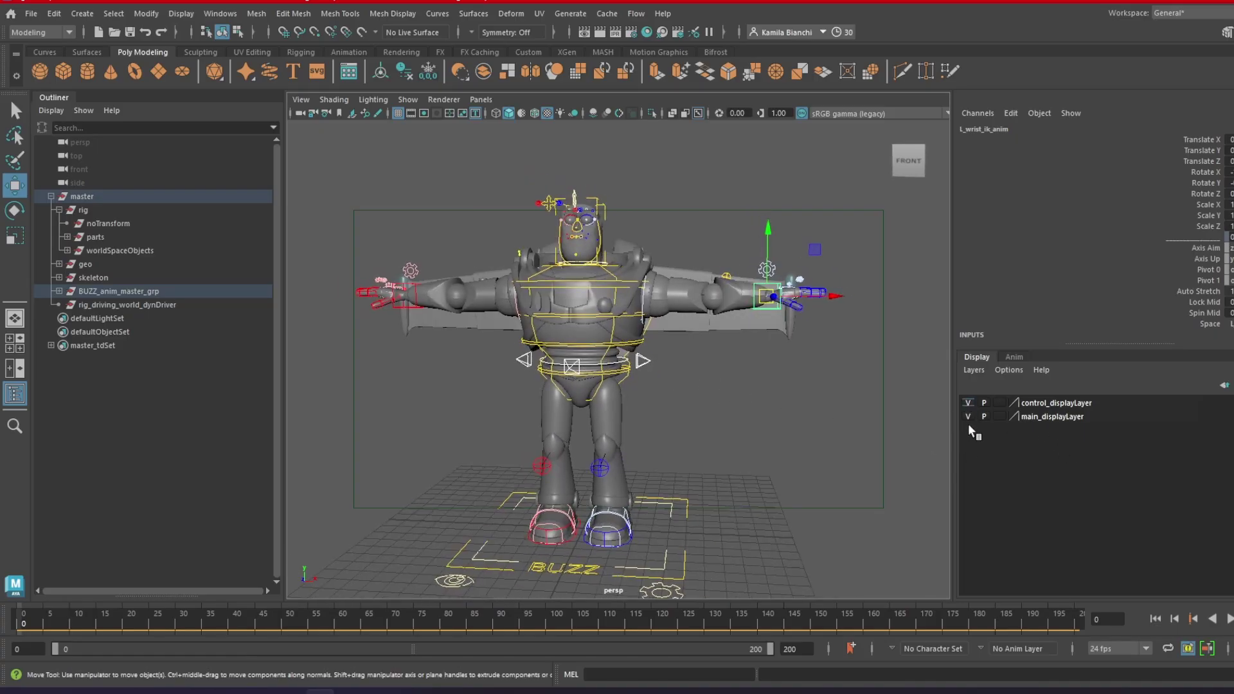
{"action": "left_click", "coordinate": [968, 402]}
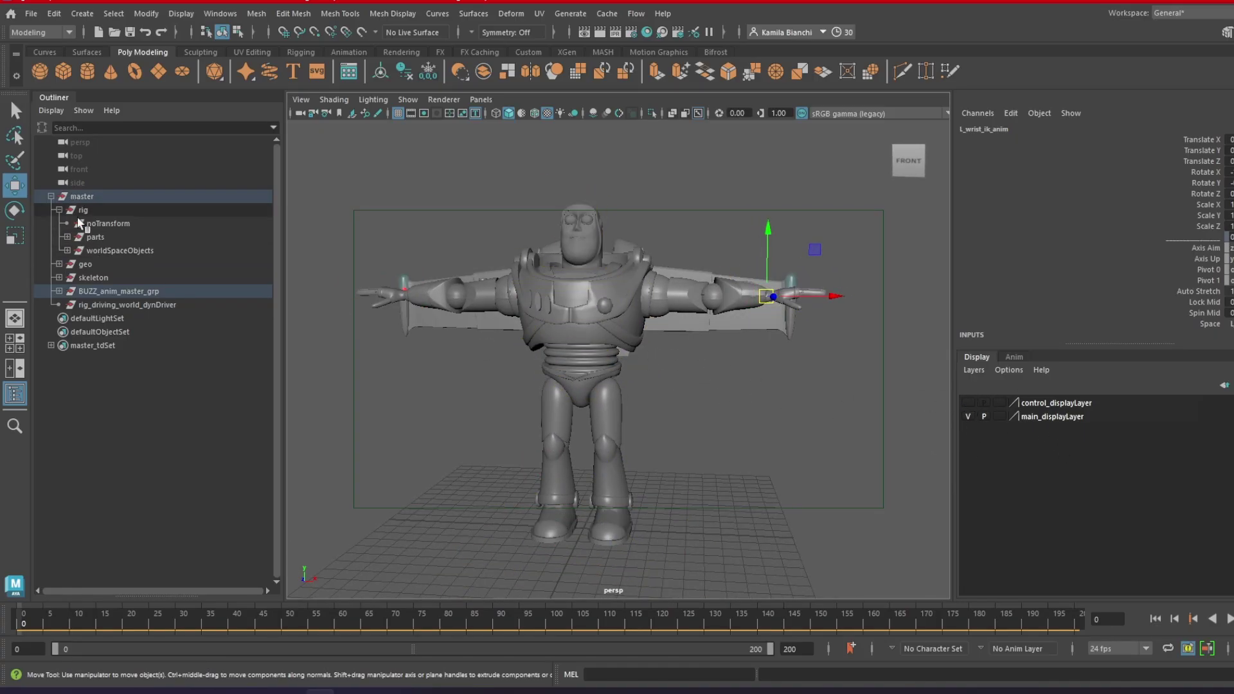
Step: Collapse rig, expand skeleton and browse the full pelvis_0_sknJnt hierarchy in a widened Outliner
{"action": "left_click", "coordinate": [58, 209]}
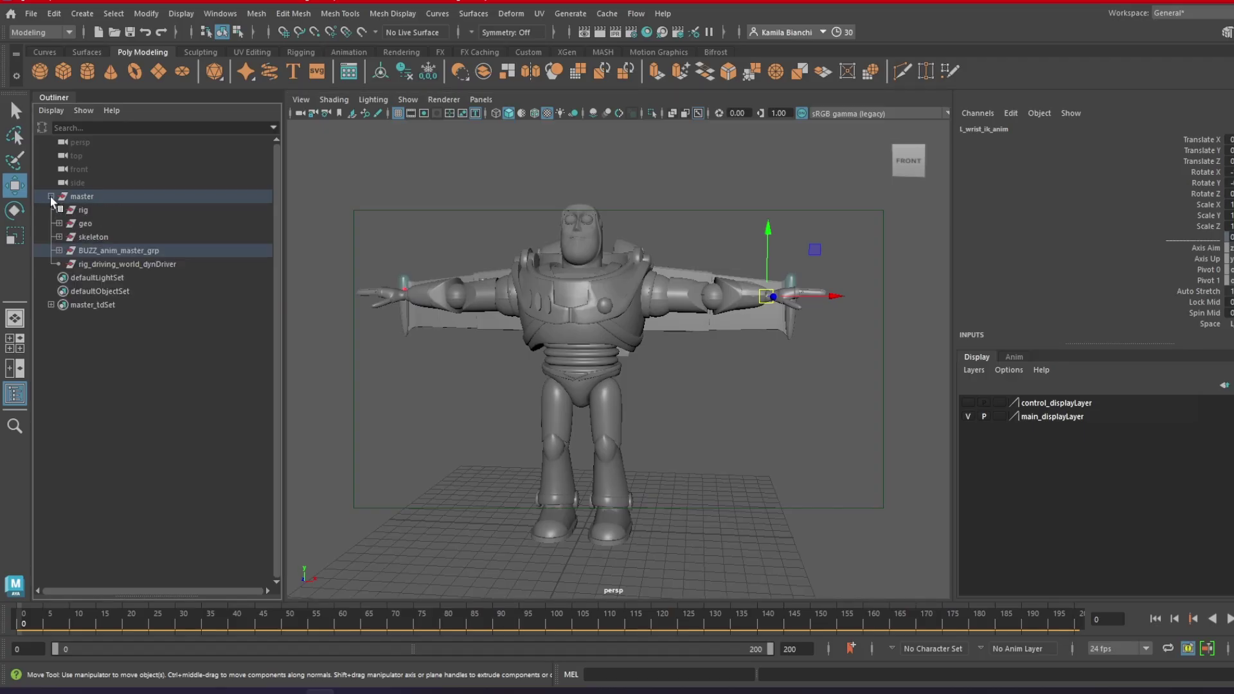
{"action": "left_click", "coordinate": [58, 237]}
{"action": "left_click", "coordinate": [98, 235]}
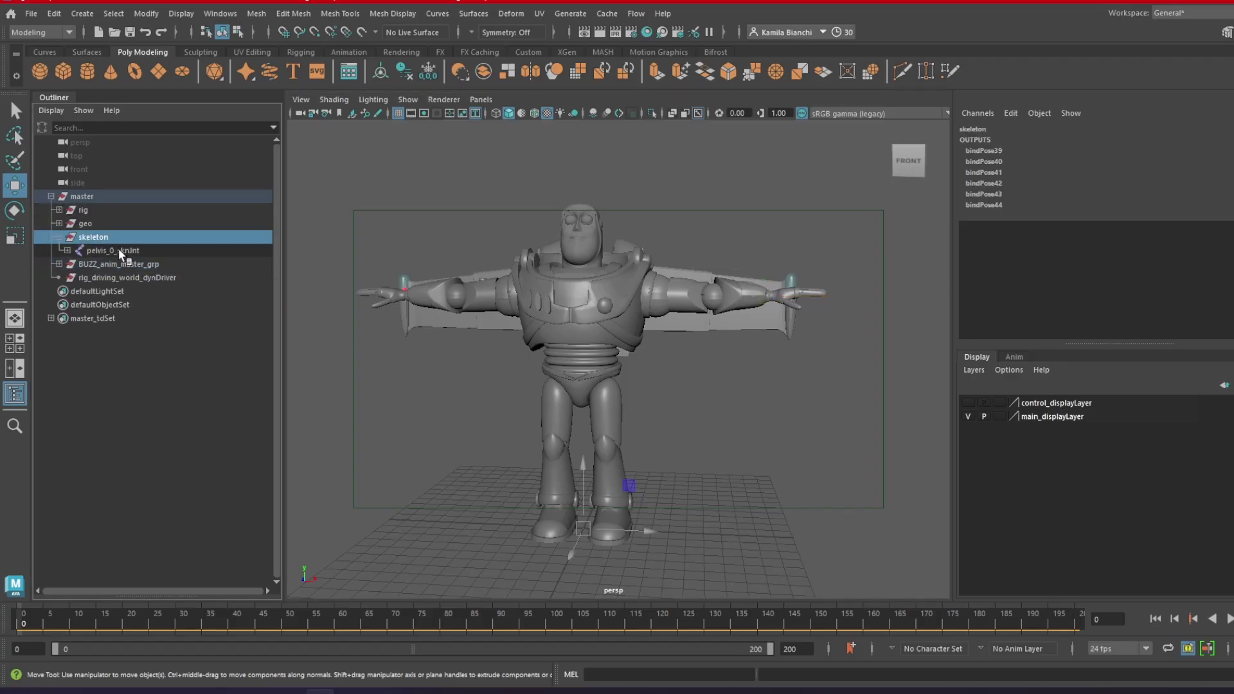
{"action": "left_click", "coordinate": [73, 251]}
{"action": "left_click", "coordinate": [68, 251], "text": "shift"}
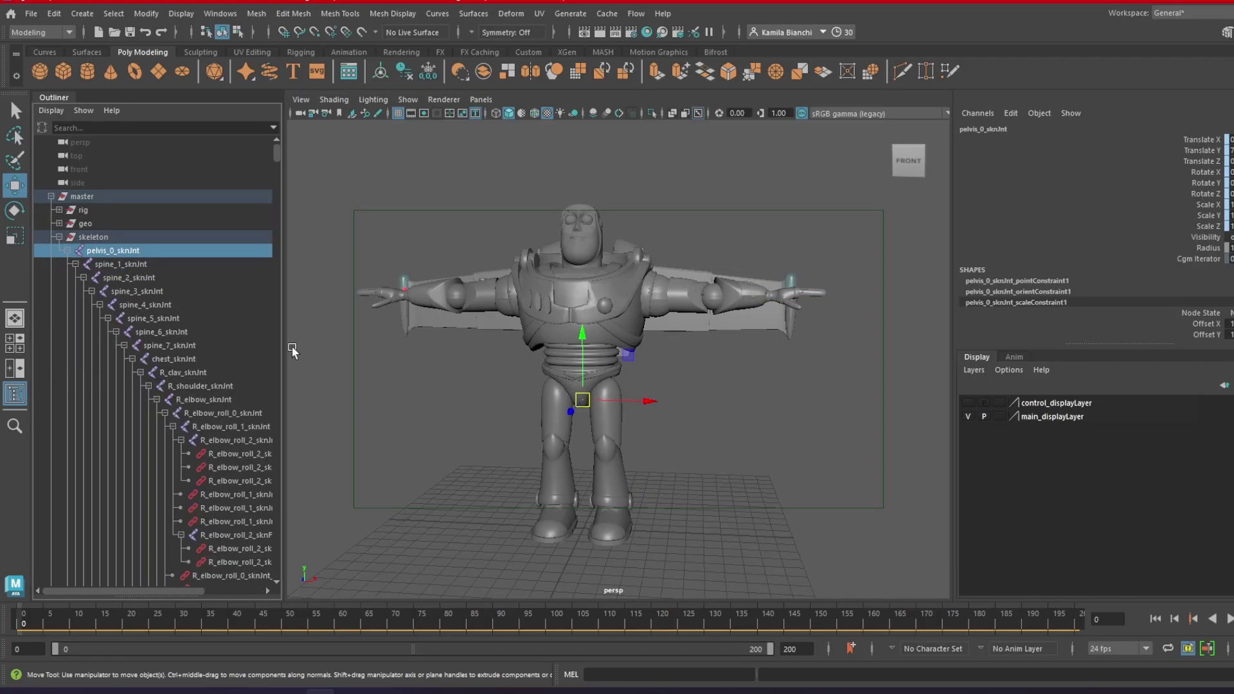
{"action": "left_click_drag", "start_coordinate": [283, 344], "coordinate": [327, 345]}
{"action": "scroll", "coordinate": [261, 443], "scroll_direction": "down", "scroll_amount": 15}
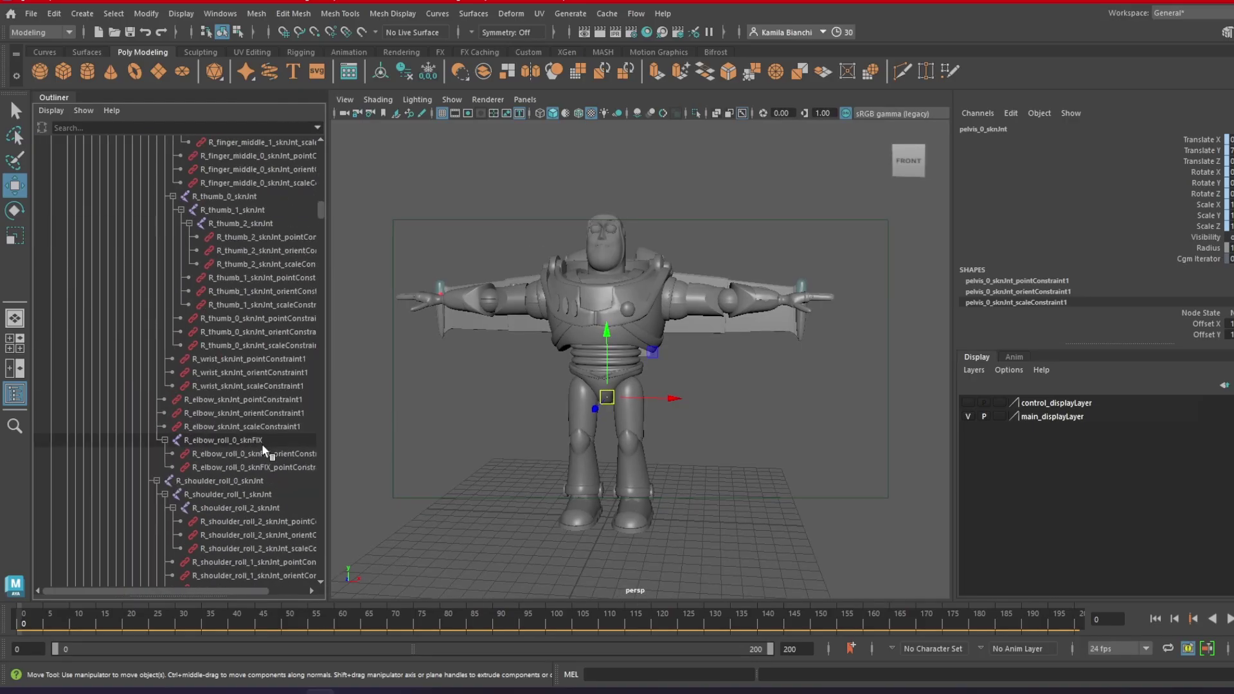
{"action": "left_click_drag", "start_coordinate": [321, 237], "coordinate": [347, 152]}
Step: Collapse pelvis_0_sknJnt and unparent it to the world with Shift+P
{"action": "left_click", "coordinate": [68, 251]}
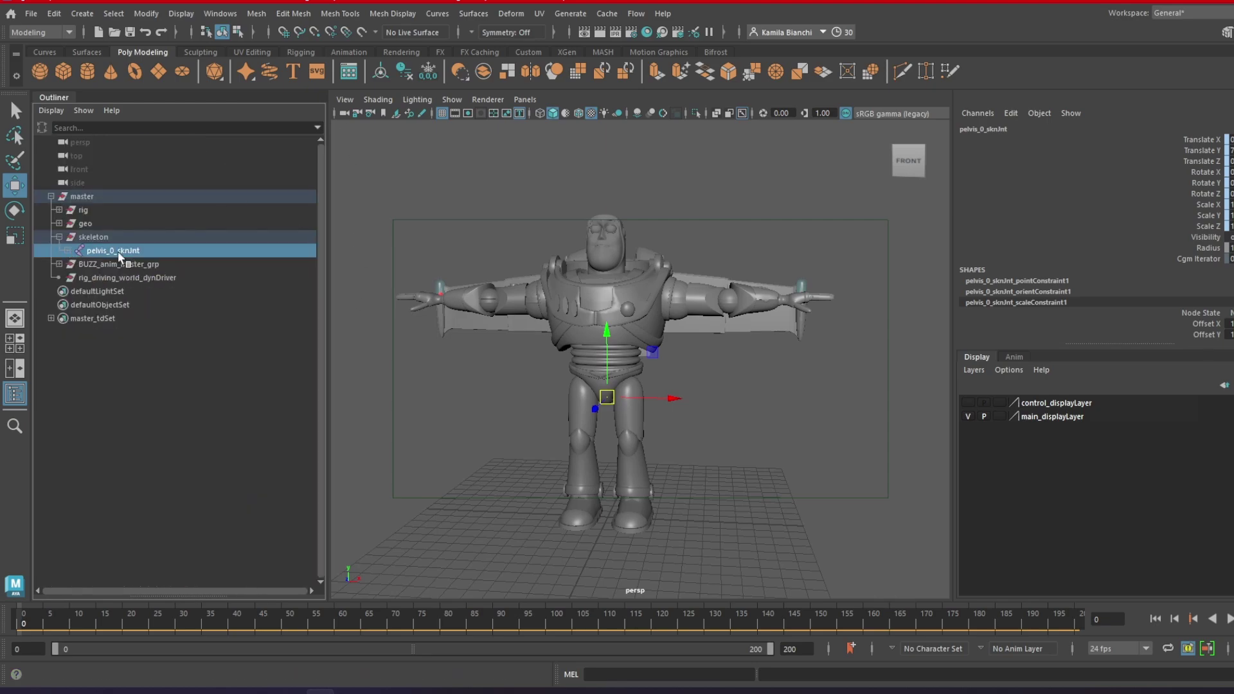
{"action": "left_click", "coordinate": [122, 241]}
{"action": "left_click", "coordinate": [124, 250]}
{"action": "key", "text": "shift+p"}
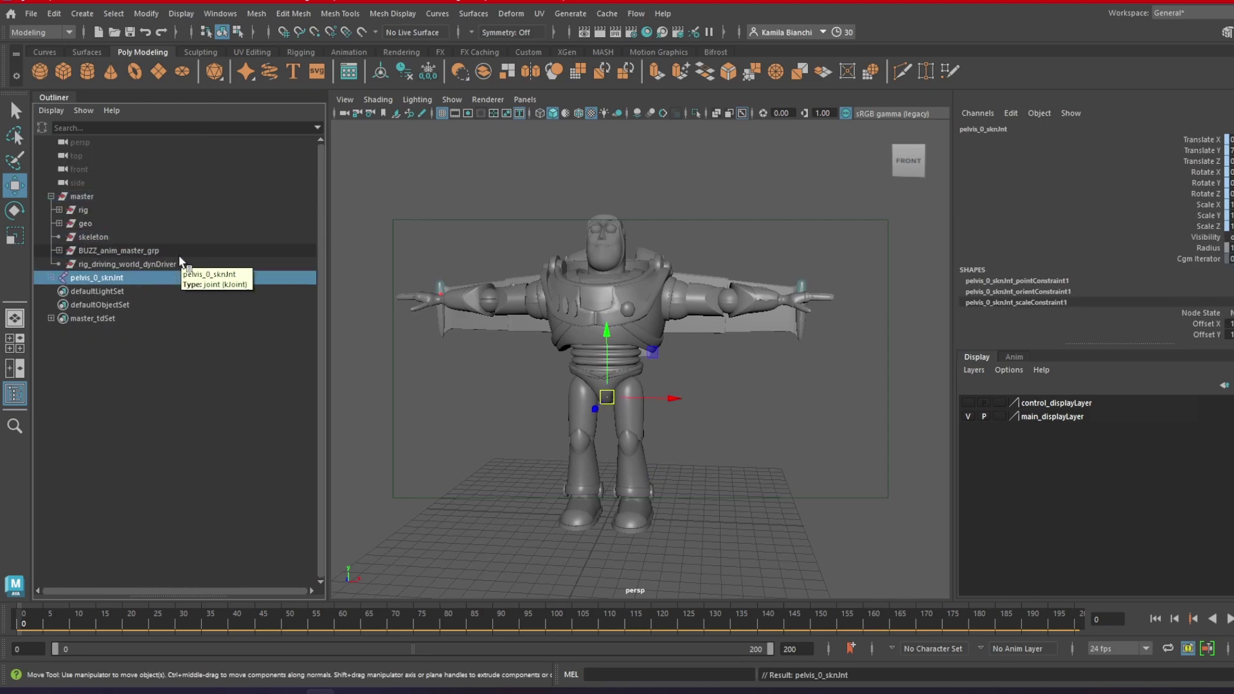
Step: Test-move the pelvis joint, undo the move, and reselect pelvis_0_sknJnt
{"action": "mouse_move", "coordinate": [467, 437]}
{"action": "left_mouse_down", "text": "alt"}
{"action": "mouse_move", "coordinate": [527, 430]}
{"action": "mouse_move", "coordinate": [476, 435]}
{"action": "left_mouse_up", "text": "alt"}
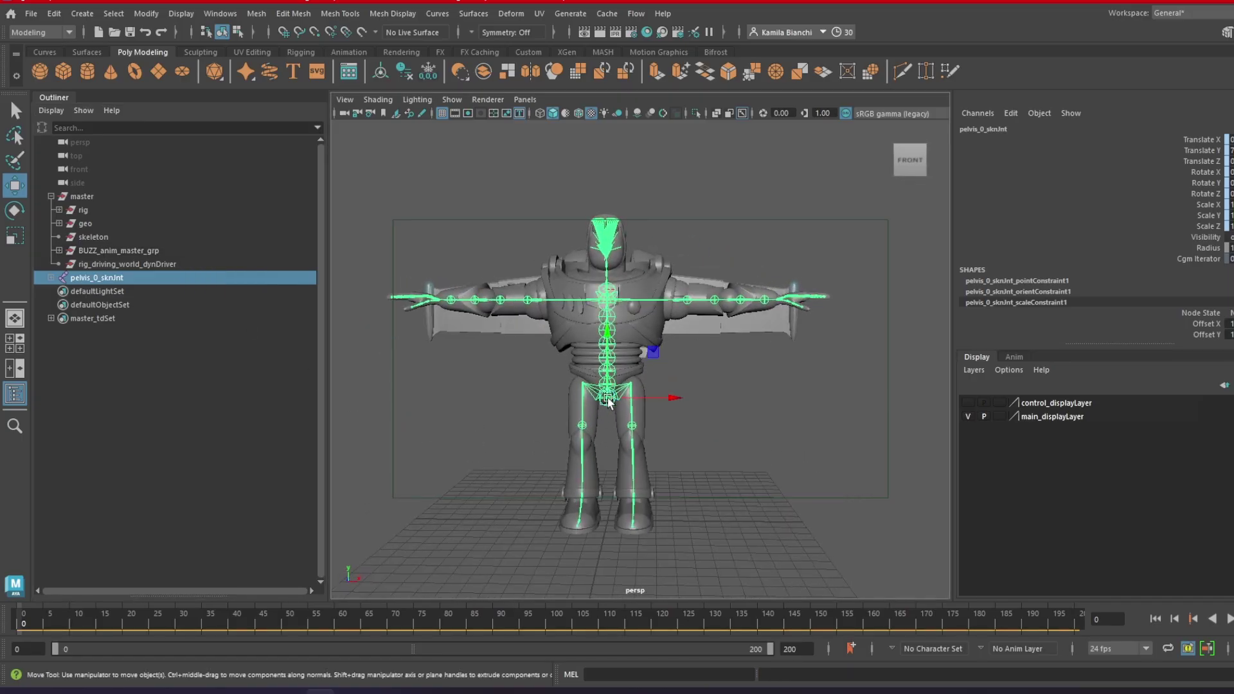
{"action": "left_click_drag", "start_coordinate": [609, 399], "coordinate": [492, 399]}
{"action": "key", "text": "ctrl+z"}
{"action": "key", "text": "ctrl+z"}
{"action": "left_click", "coordinate": [486, 450]}
{"action": "left_click_drag", "start_coordinate": [487, 450], "coordinate": [539, 392], "text": "alt"}
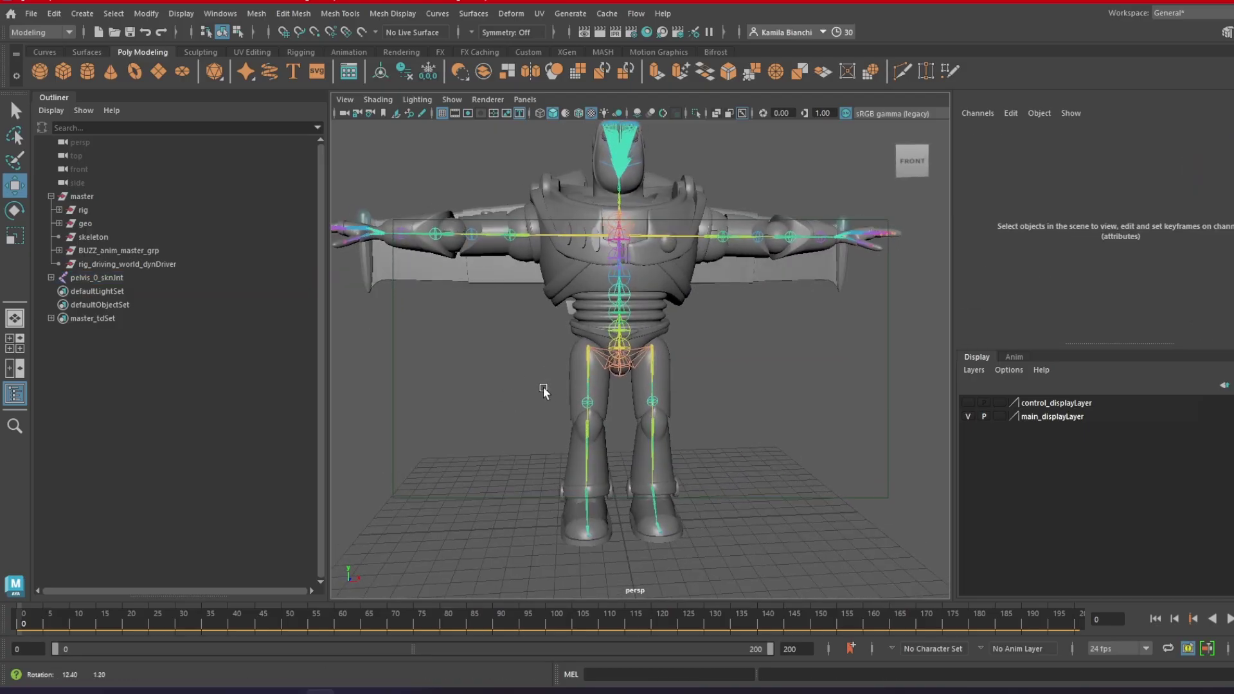
{"action": "left_click", "coordinate": [71, 278]}
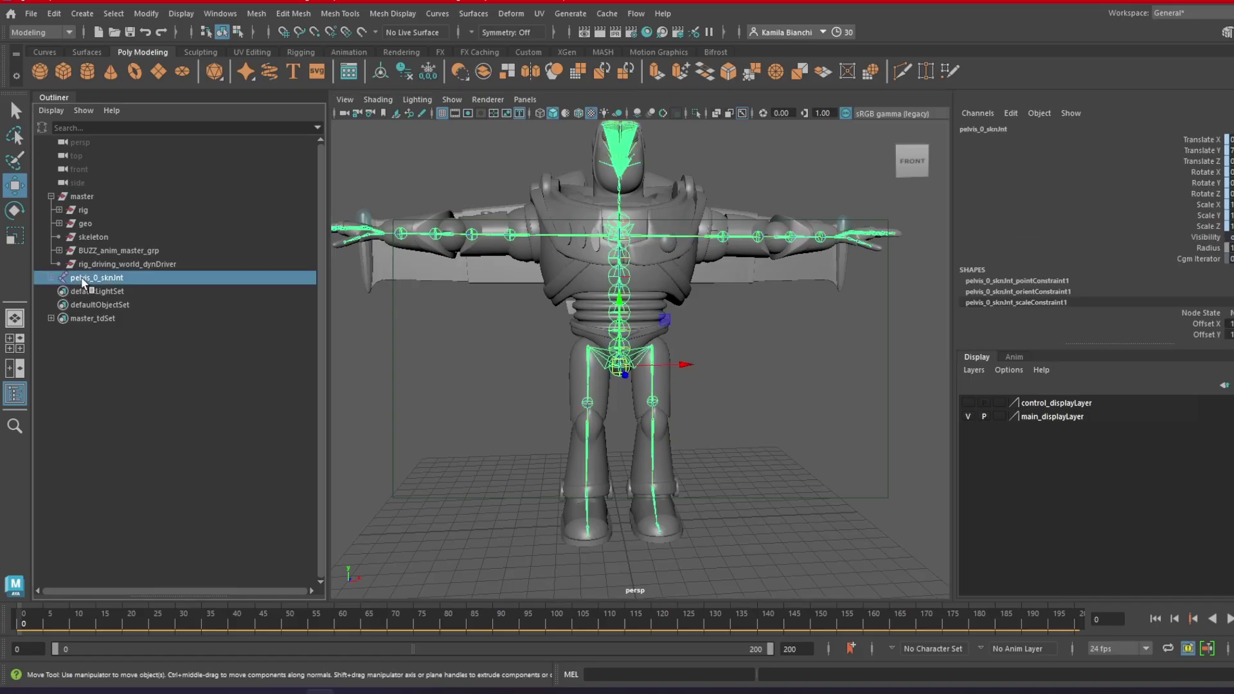
Step: Create a new joint from the Rigging shelf and zero its translate values
{"action": "left_click", "coordinate": [353, 394]}
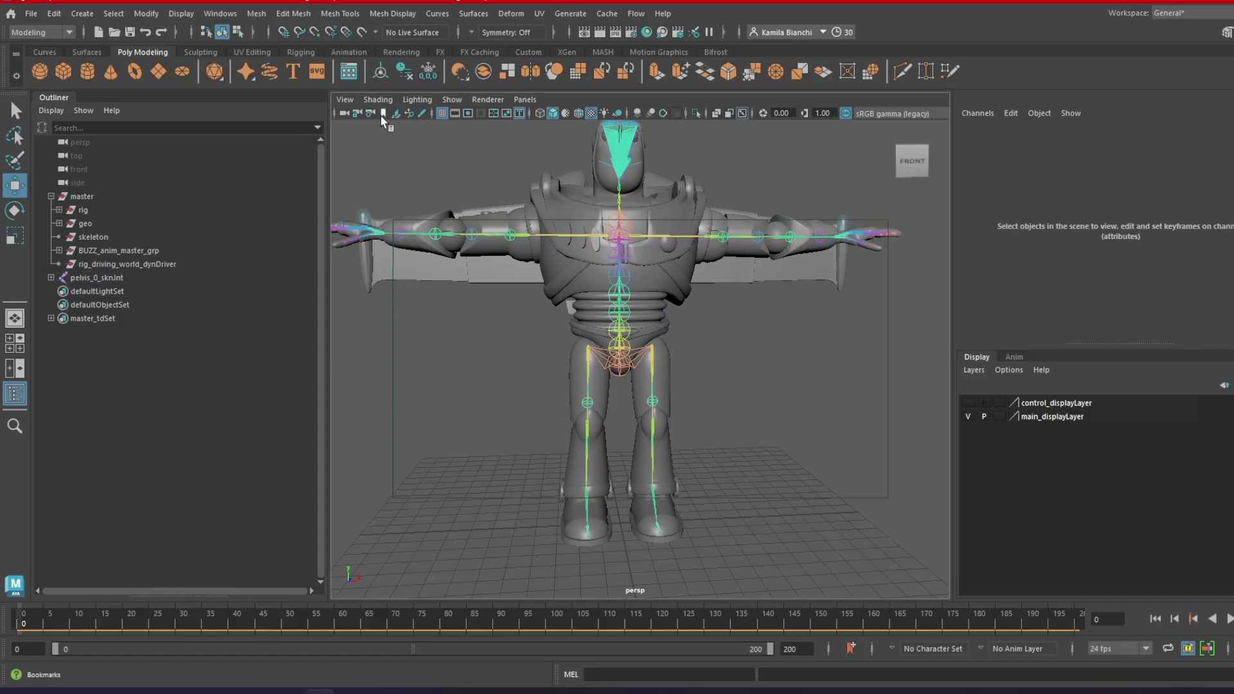
{"action": "left_click", "coordinate": [300, 52]}
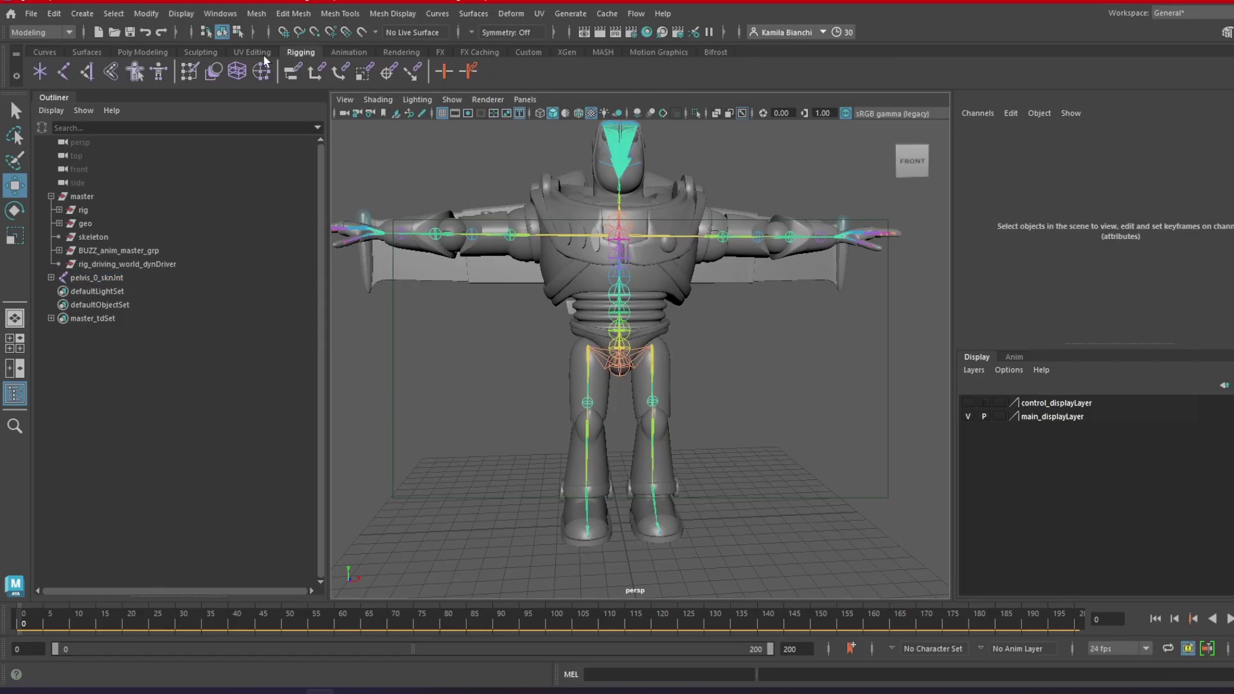
{"action": "left_click", "coordinate": [63, 72]}
{"action": "left_click", "coordinate": [503, 466]}
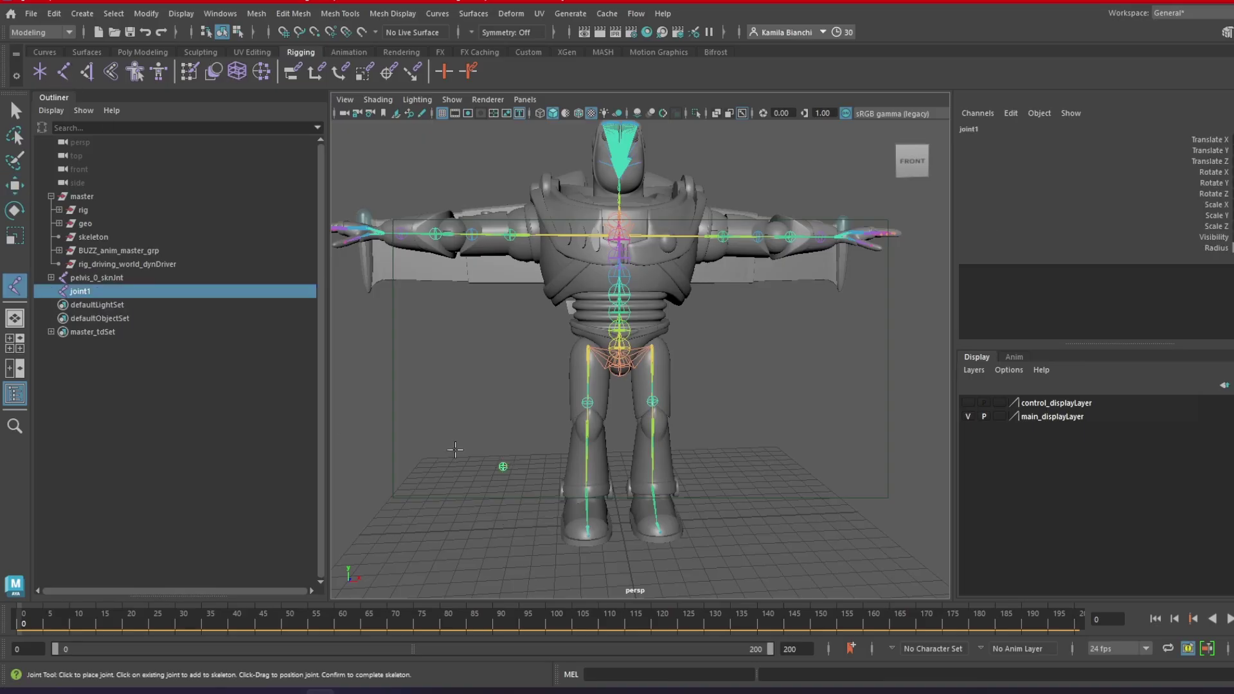
{"action": "key", "text": "w"}
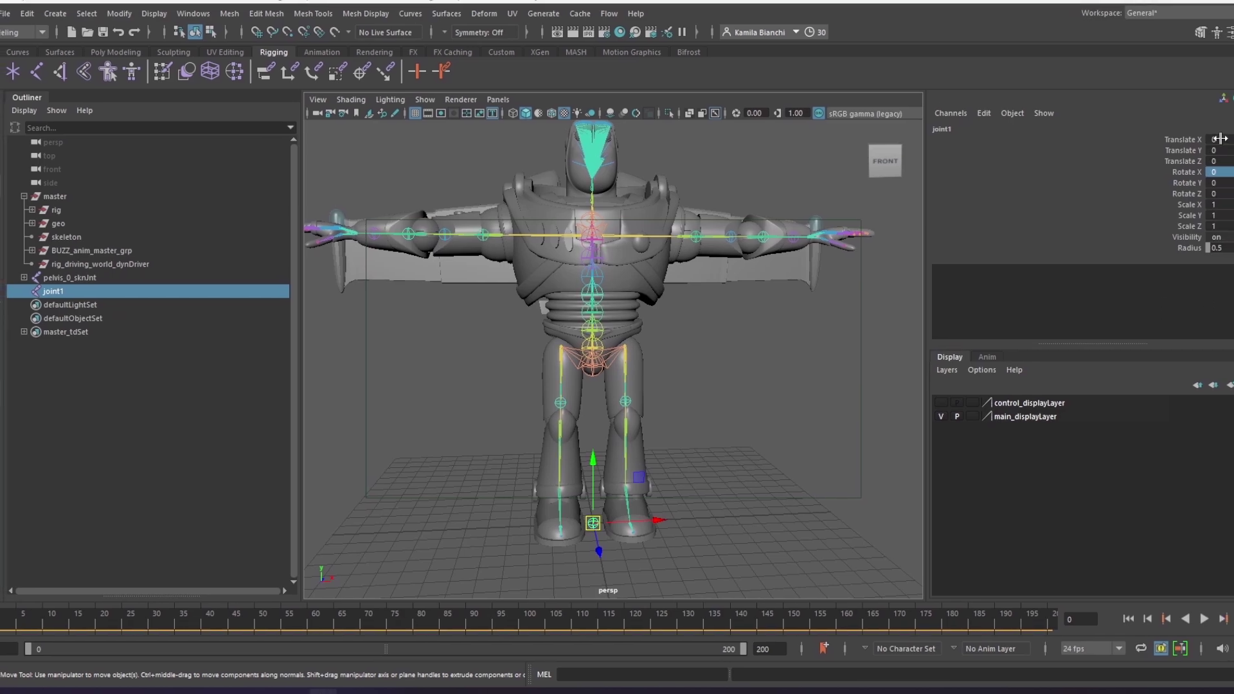
{"action": "left_click_drag", "start_coordinate": [1219, 138], "coordinate": [1219, 162]}
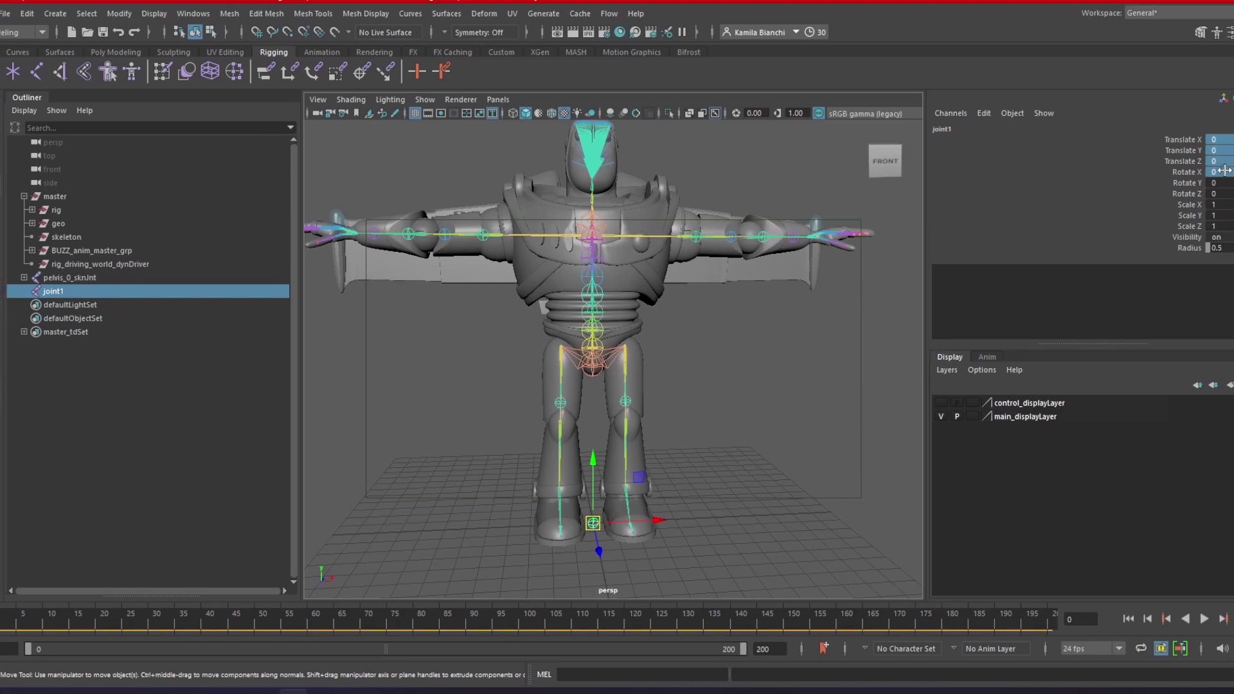
Step: Rename joint1 to root and parent pelvis_0_sknJnt under it
{"action": "double_click", "coordinate": [68, 292]}
{"action": "key", "text": "Return"}
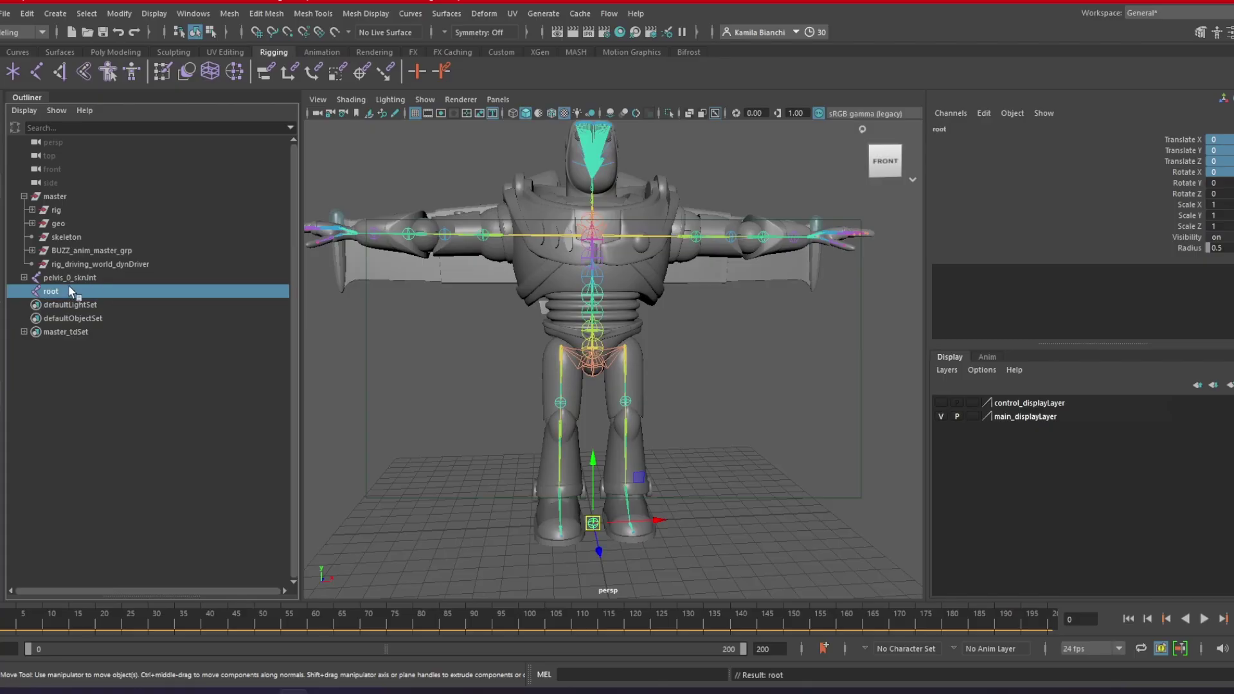
{"action": "middle_click_drag", "start_coordinate": [46, 278], "coordinate": [64, 291]}
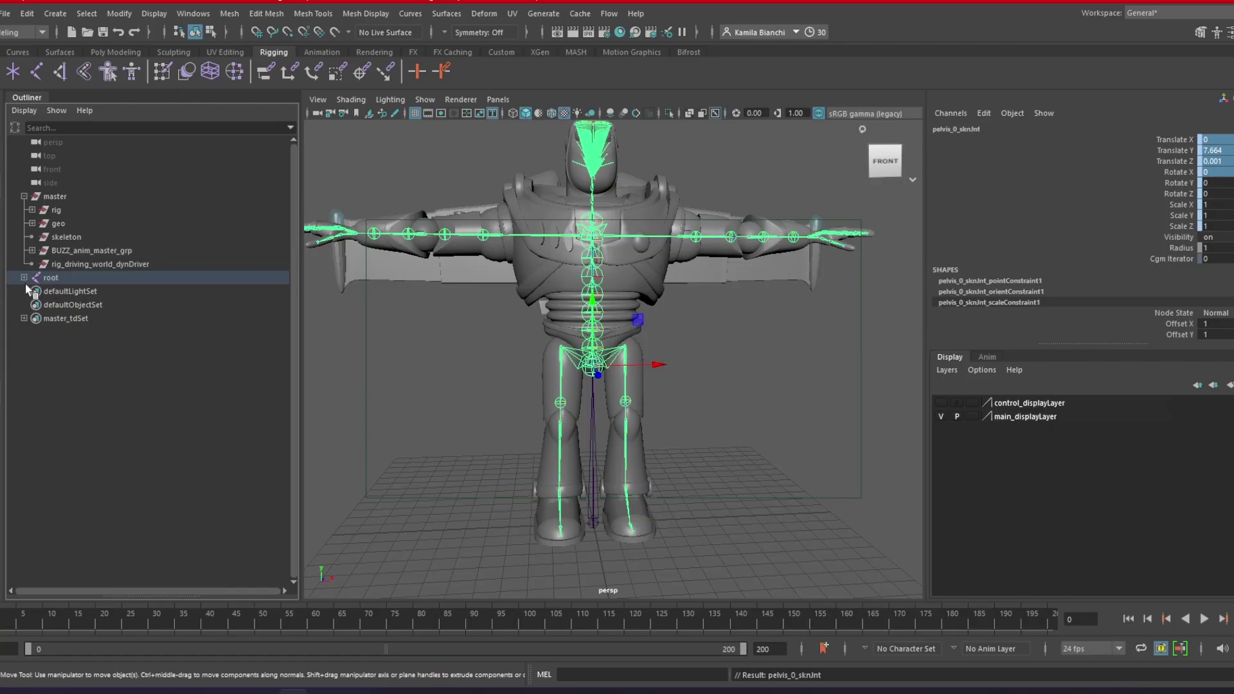
Step: Expand root's full joint hierarchy and browse its constraint nodes in a widened Outliner
{"action": "left_click", "coordinate": [24, 277], "text": "shift"}
{"action": "left_click", "coordinate": [52, 277]}
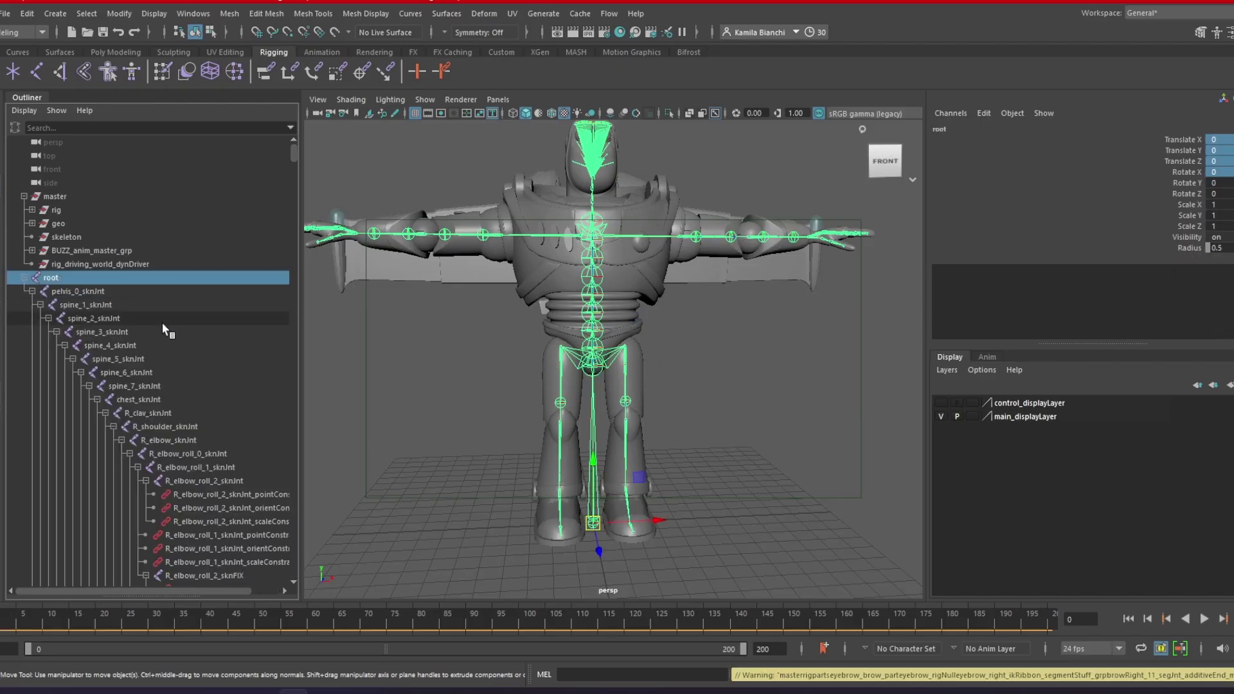
{"action": "left_click", "coordinate": [31, 291]}
{"action": "left_click", "coordinate": [31, 291]}
{"action": "scroll", "coordinate": [198, 430], "scroll_direction": "down", "scroll_amount": 10}
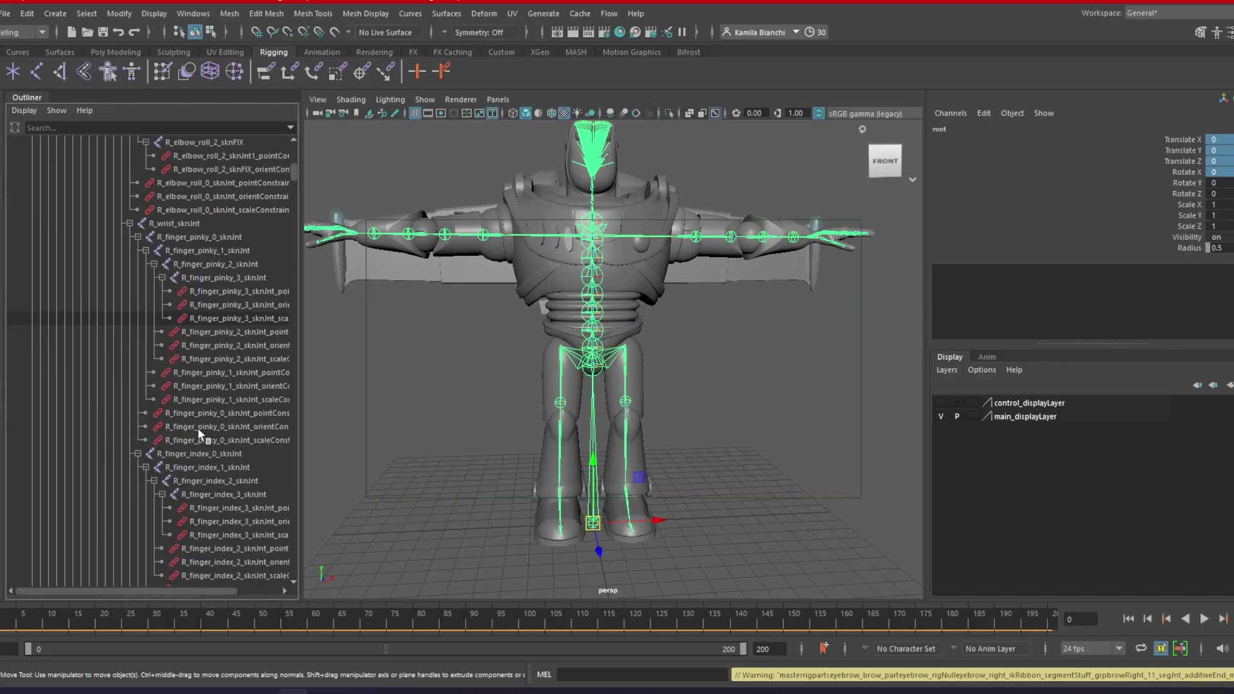
{"action": "scroll", "coordinate": [206, 402], "scroll_direction": "up", "scroll_amount": 15}
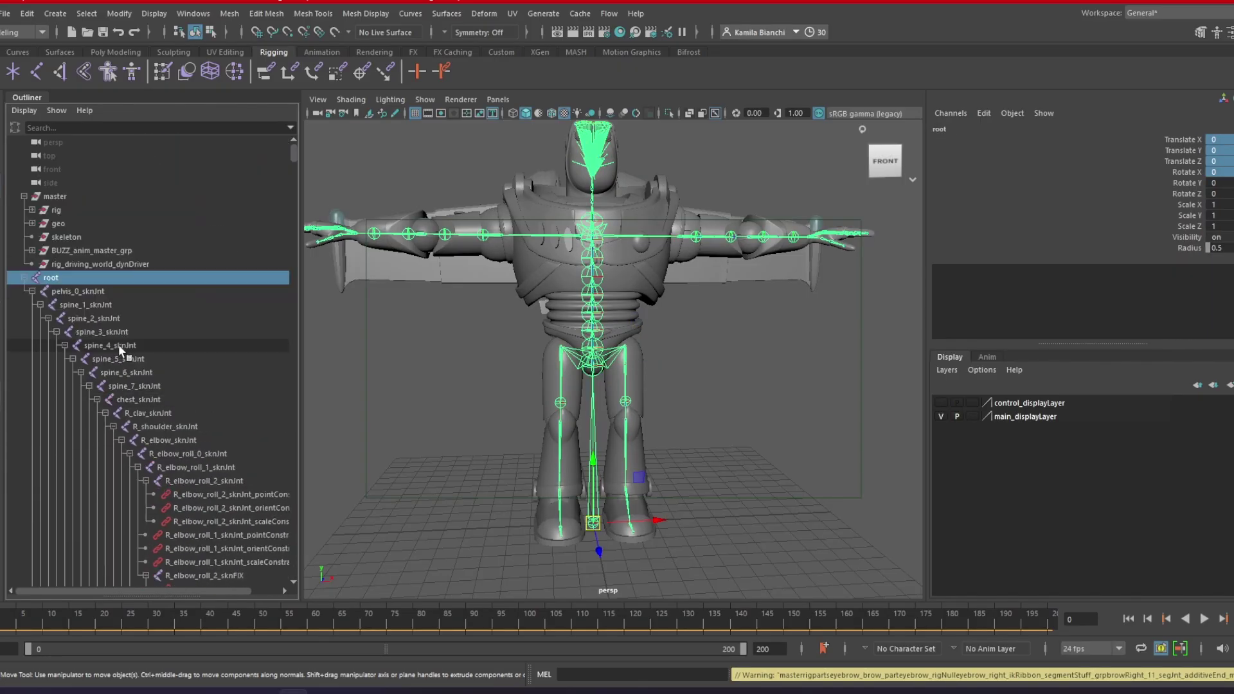
{"action": "left_click", "coordinate": [32, 291]}
{"action": "left_click", "coordinate": [31, 291]}
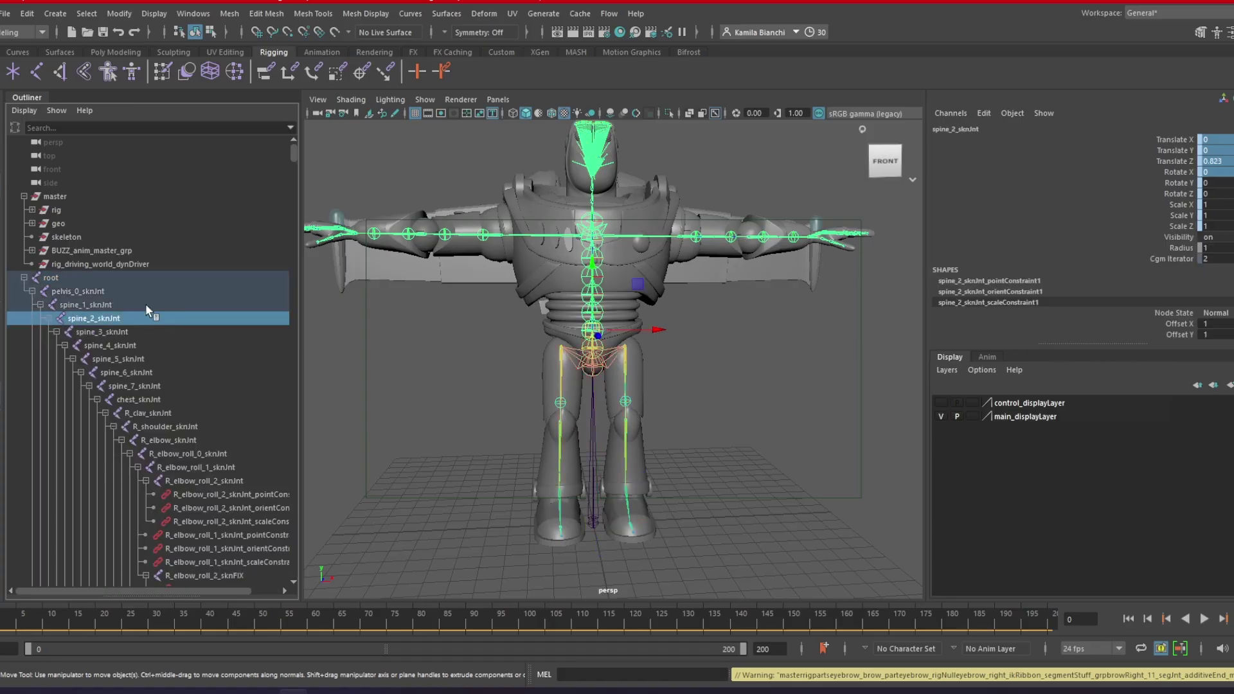
{"action": "left_click", "coordinate": [253, 496]}
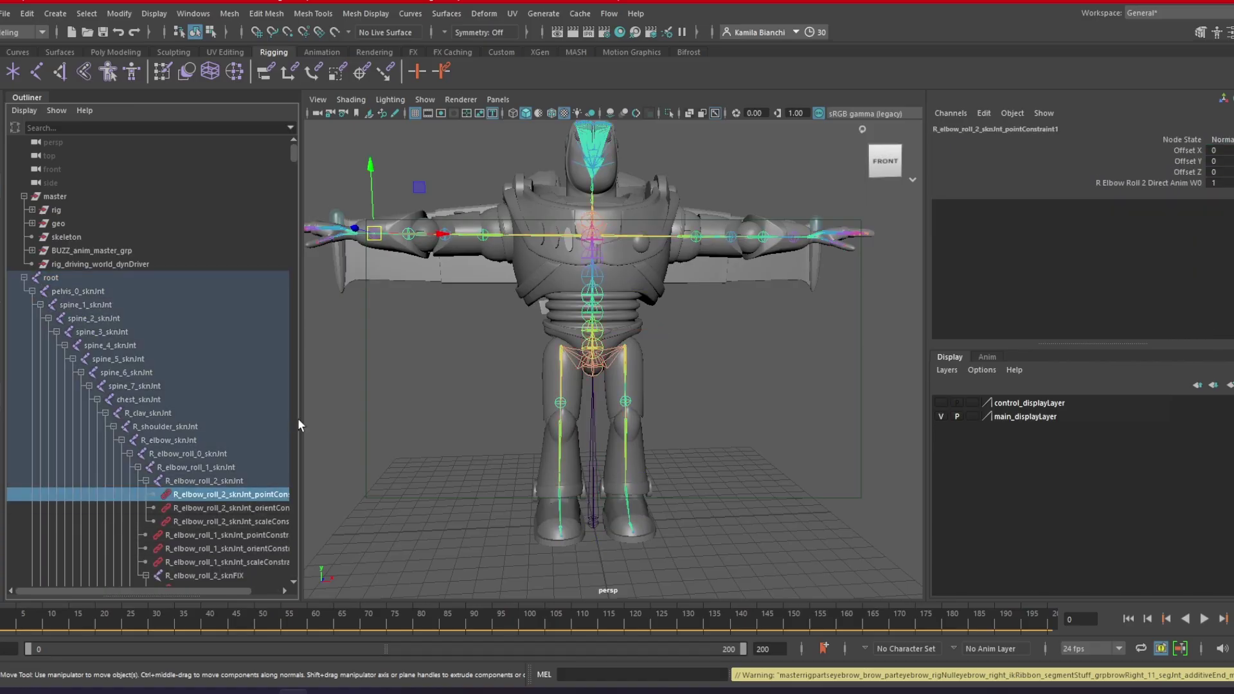
{"action": "left_click_drag", "start_coordinate": [299, 422], "coordinate": [407, 422]}
Step: Select everything under root, delete all constraints via Edit > Delete by Type, then select root
{"action": "left_click", "coordinate": [174, 278]}
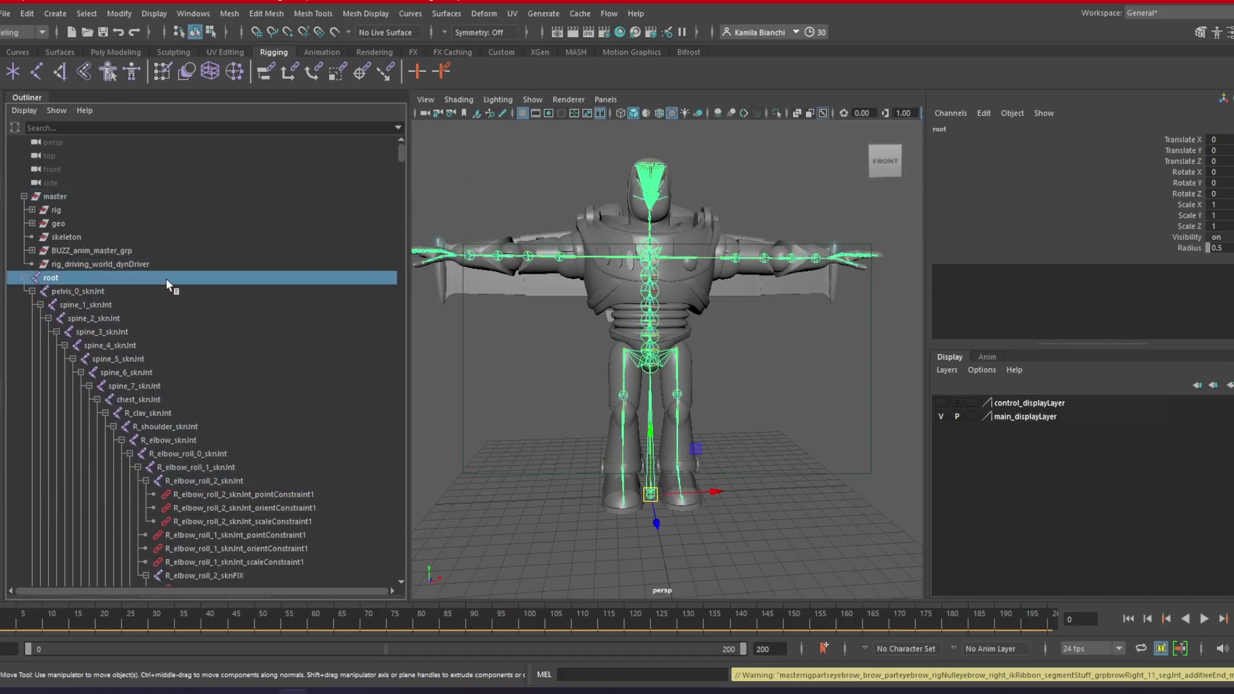
{"action": "left_click_drag", "start_coordinate": [401, 154], "coordinate": [421, 589]}
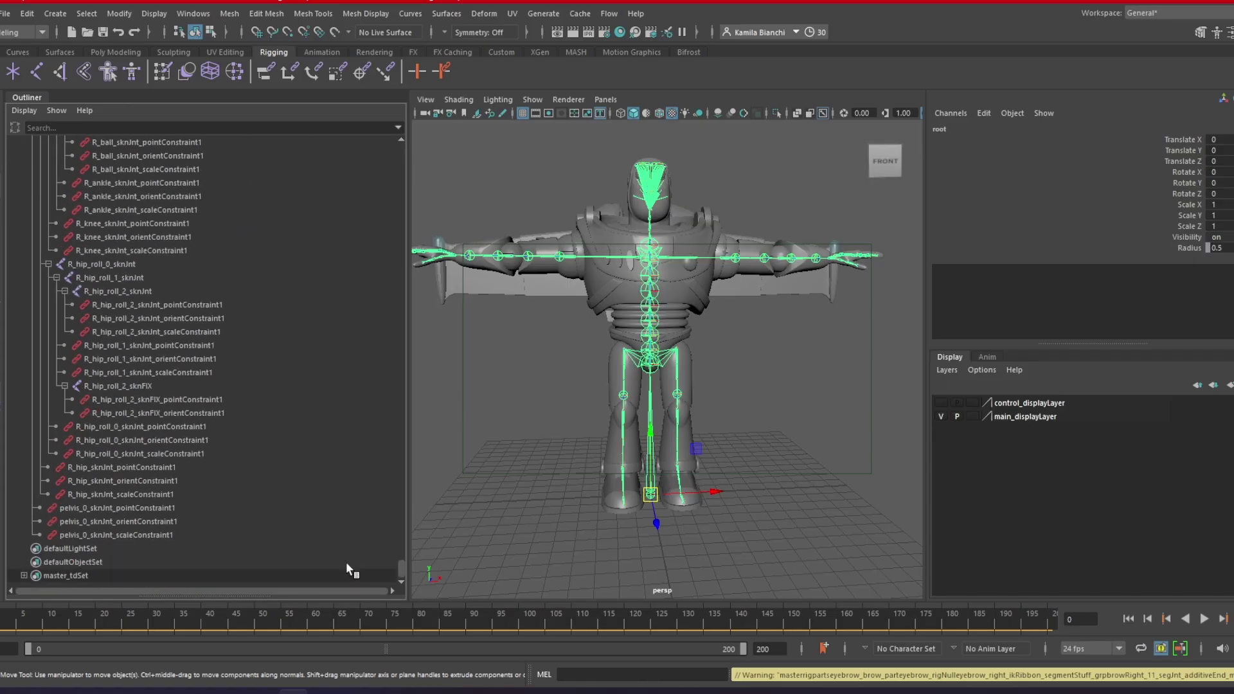
{"action": "left_click", "coordinate": [212, 534], "text": "shift"}
{"action": "left_click", "coordinate": [26, 14]}
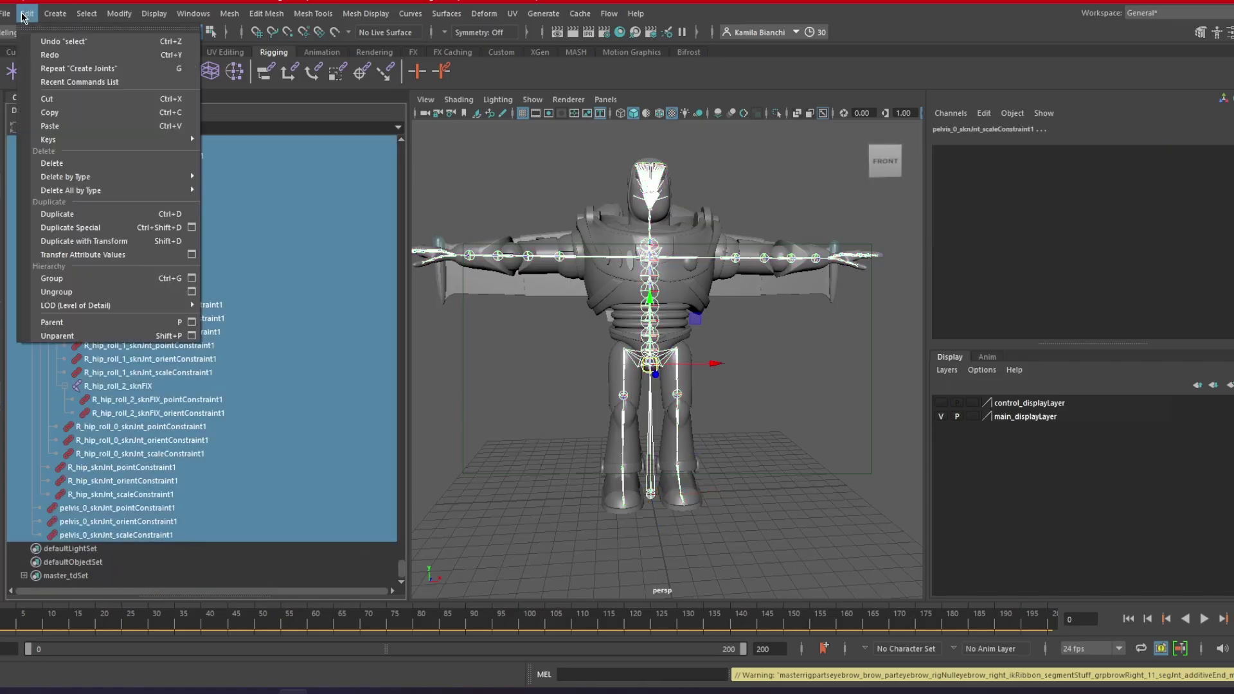
{"action": "mouse_move", "coordinate": [116, 177]}
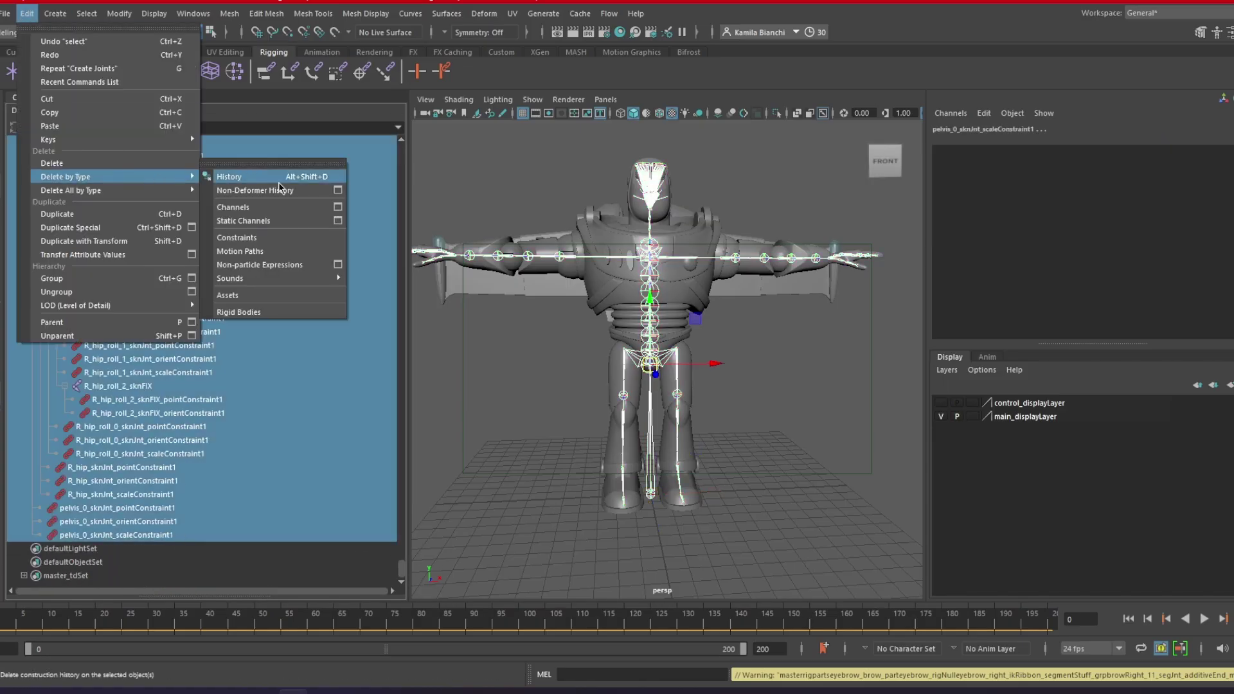
{"action": "left_click", "coordinate": [287, 235]}
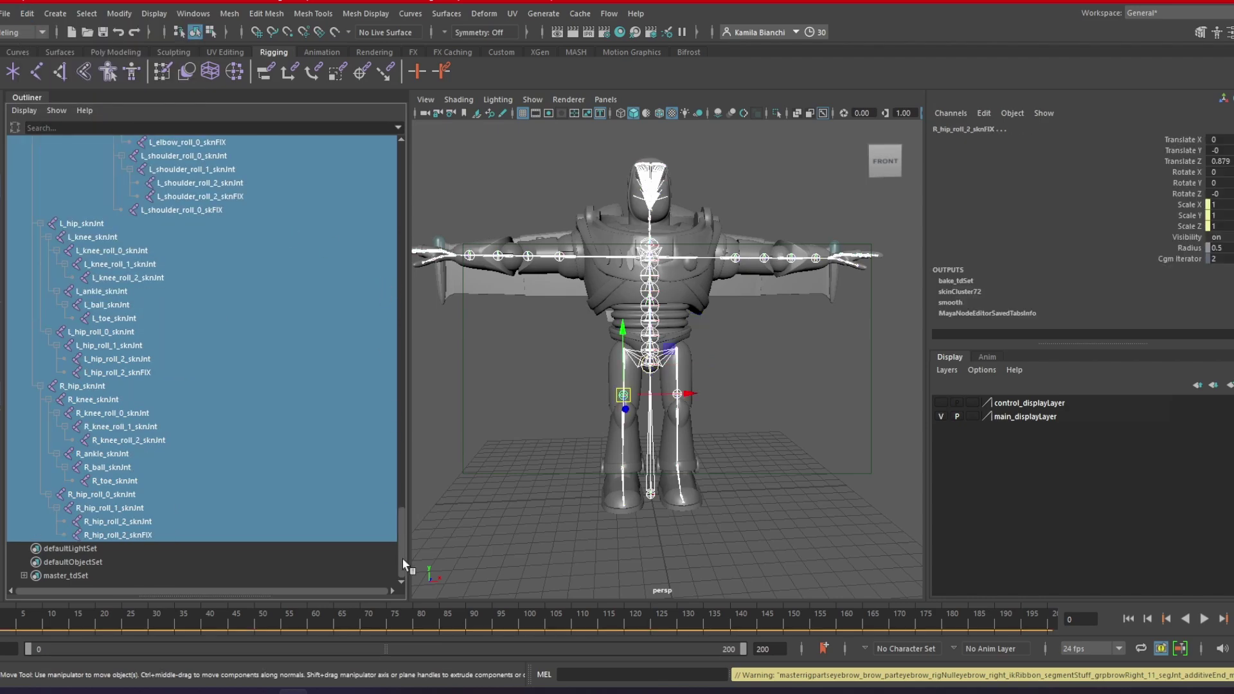
{"action": "left_click_drag", "start_coordinate": [402, 557], "coordinate": [410, 191]}
{"action": "left_click", "coordinate": [48, 277]}
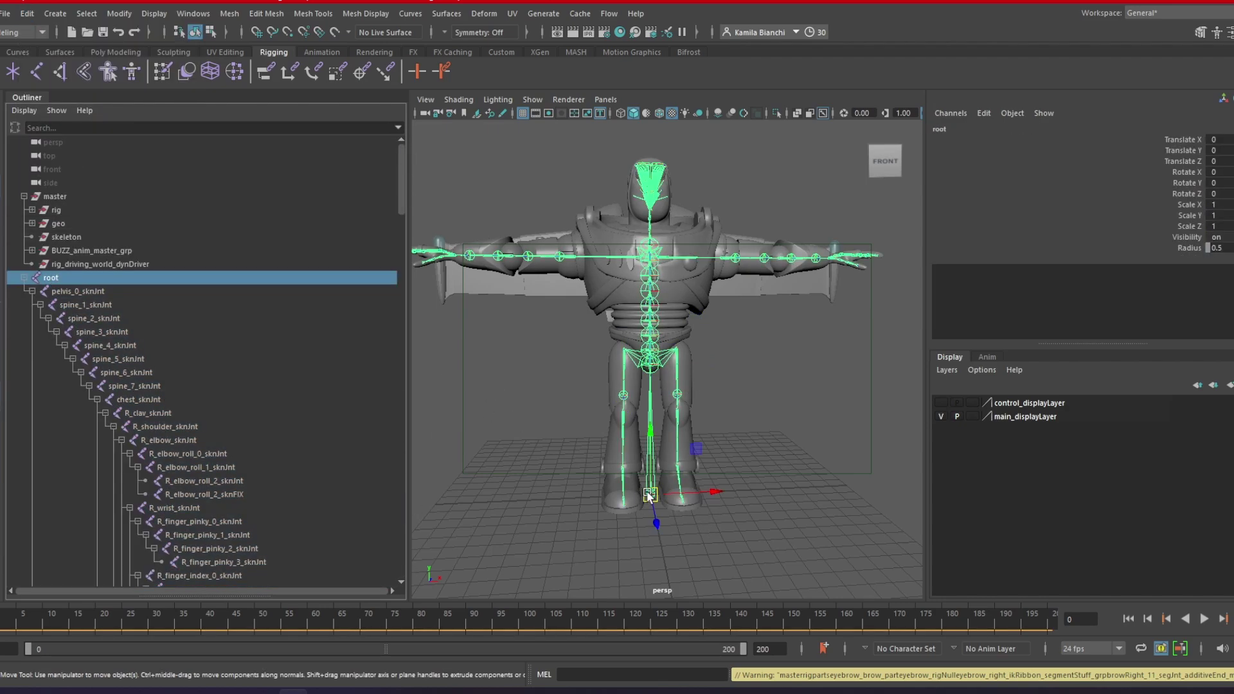
Step: Test-move root to confirm the body follows, undoing each move back to the origin
{"action": "left_click_drag", "start_coordinate": [666, 500], "coordinate": [660, 461]}
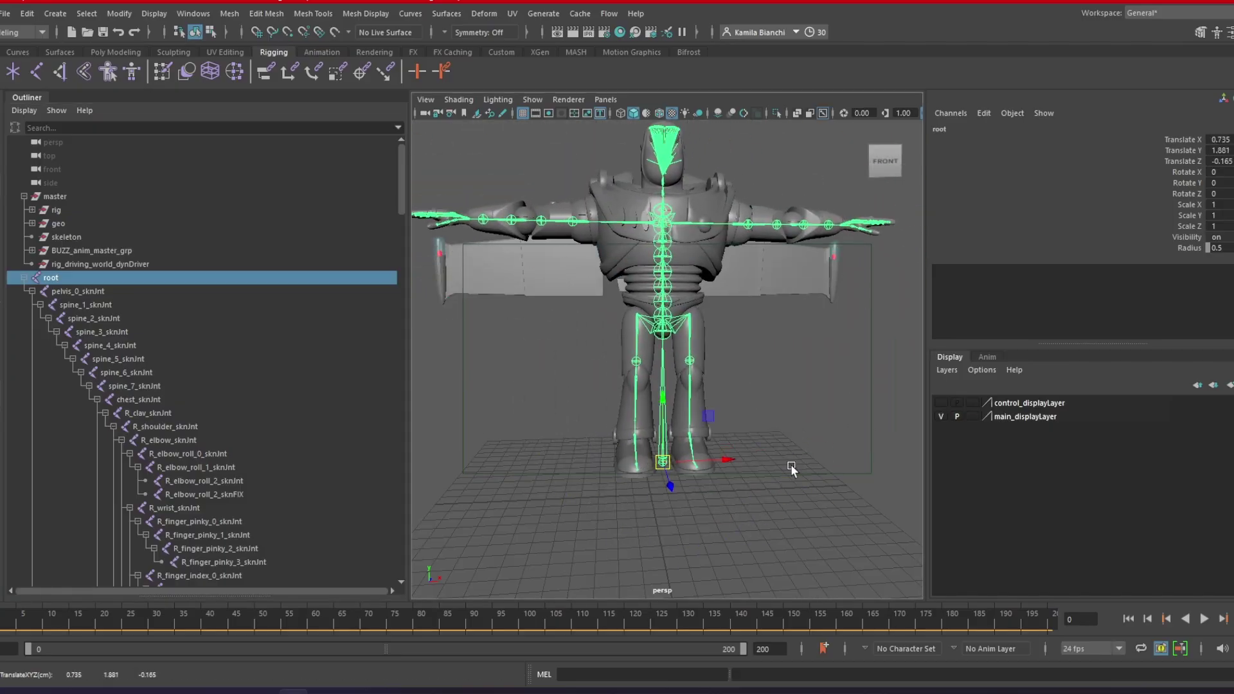
{"action": "key", "text": "ctrl+z"}
{"action": "left_click_drag", "start_coordinate": [805, 379], "coordinate": [707, 382], "text": "alt"}
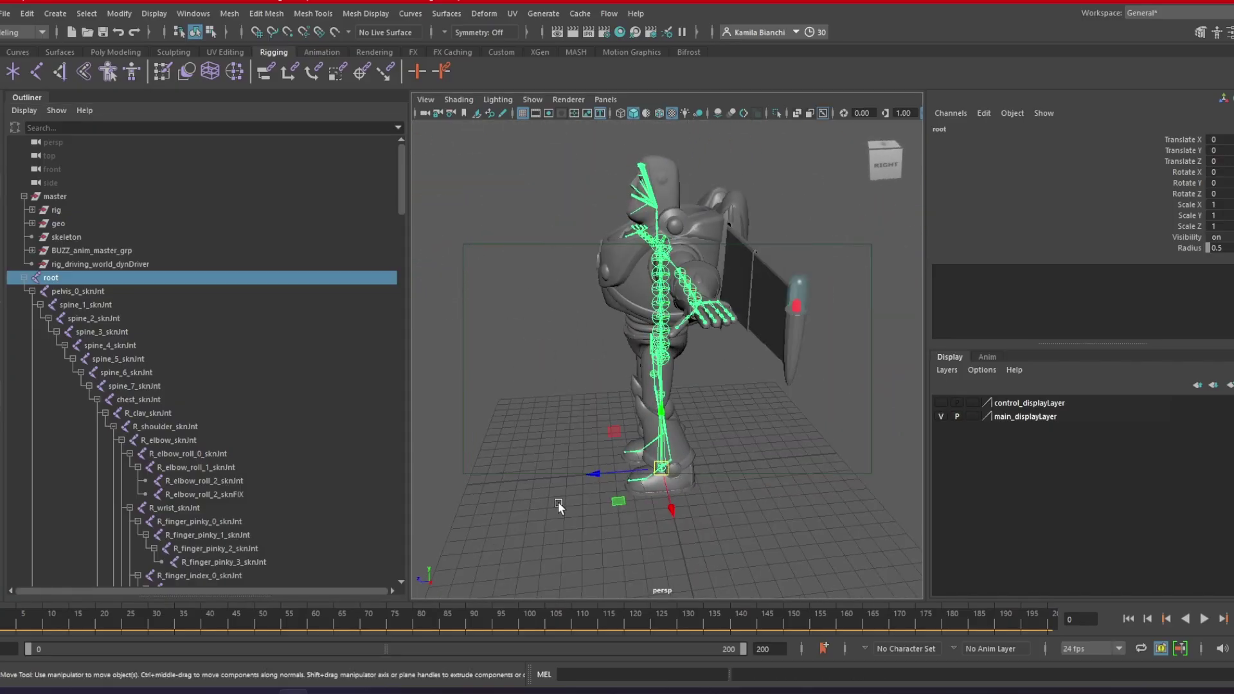
{"action": "left_click_drag", "start_coordinate": [643, 479], "coordinate": [550, 479]}
{"action": "key", "text": "ctrl+z"}
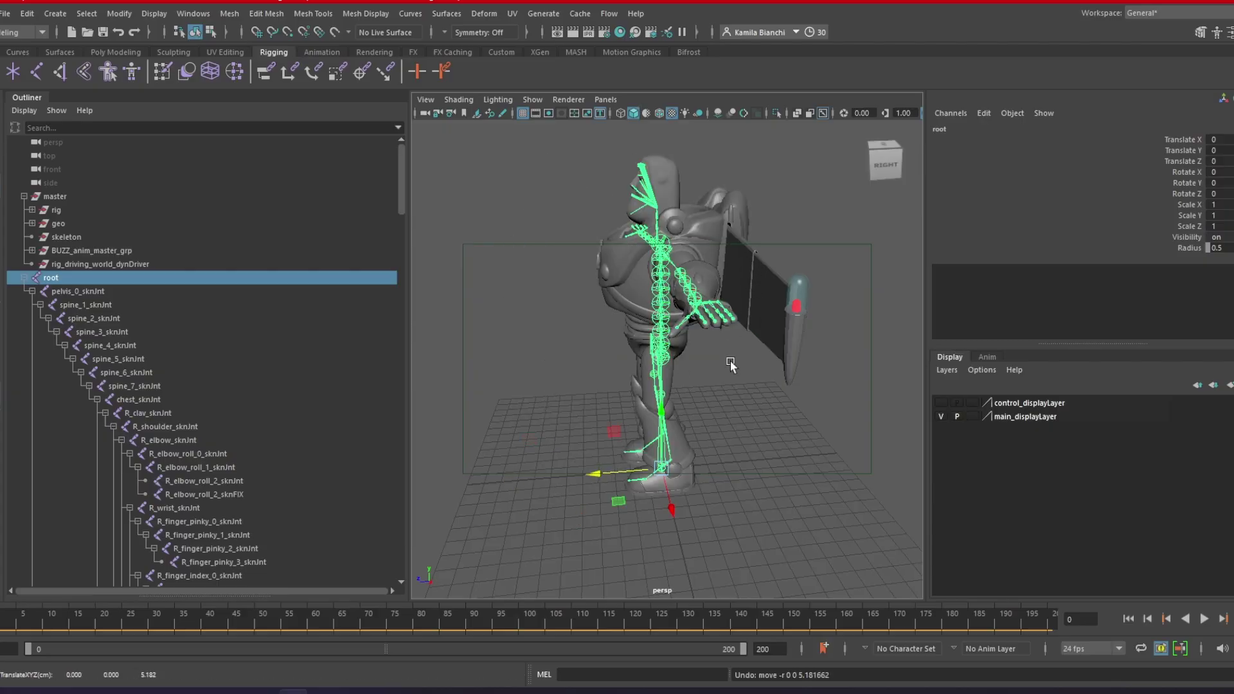
{"action": "left_click_drag", "start_coordinate": [723, 370], "coordinate": [707, 472], "text": "alt"}
Step: Select Buzz_wings, expand geo and c_meshes, and show skinCluster53's attributes
{"action": "scroll", "coordinate": [707, 473], "scroll_direction": "up", "scroll_amount": 3}
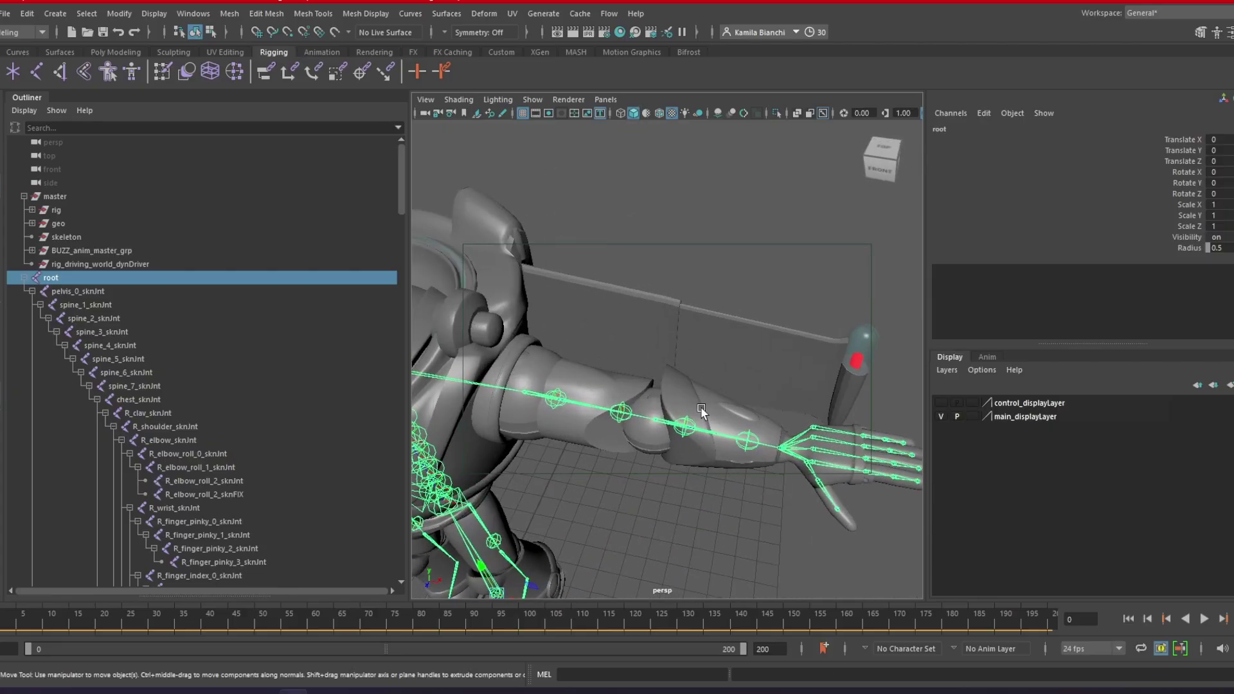
{"action": "left_click", "coordinate": [635, 319]}
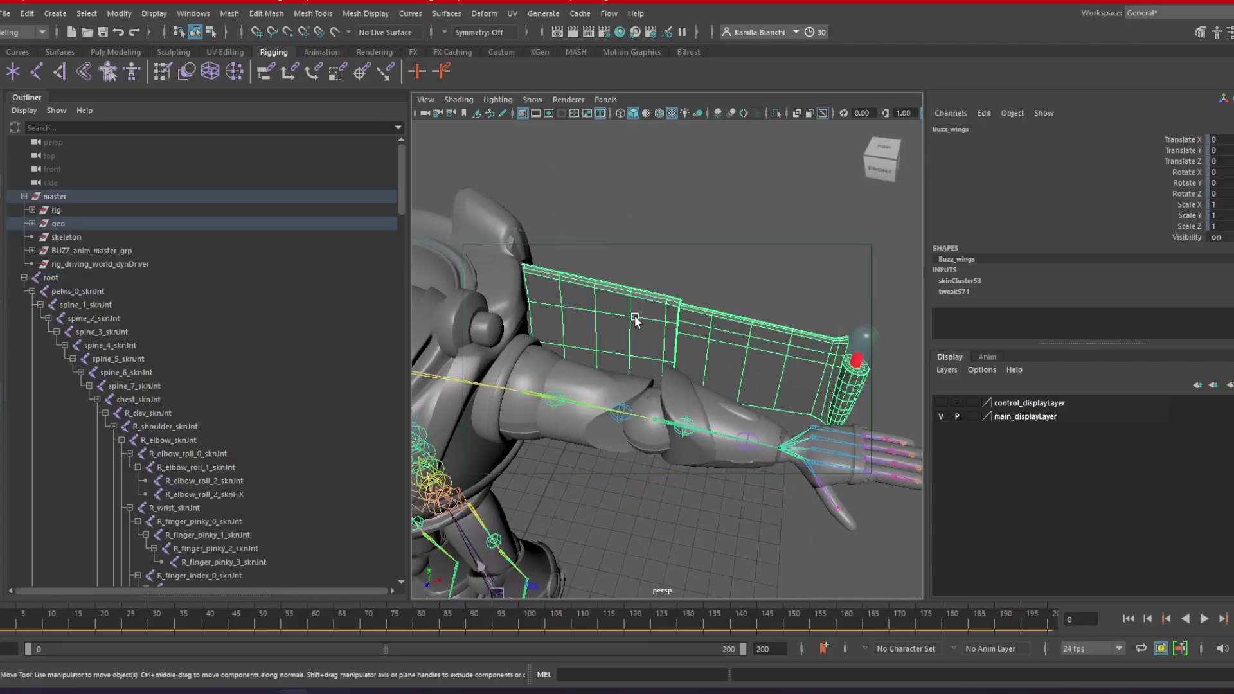
{"action": "left_click", "coordinate": [31, 224]}
{"action": "left_click", "coordinate": [39, 237]}
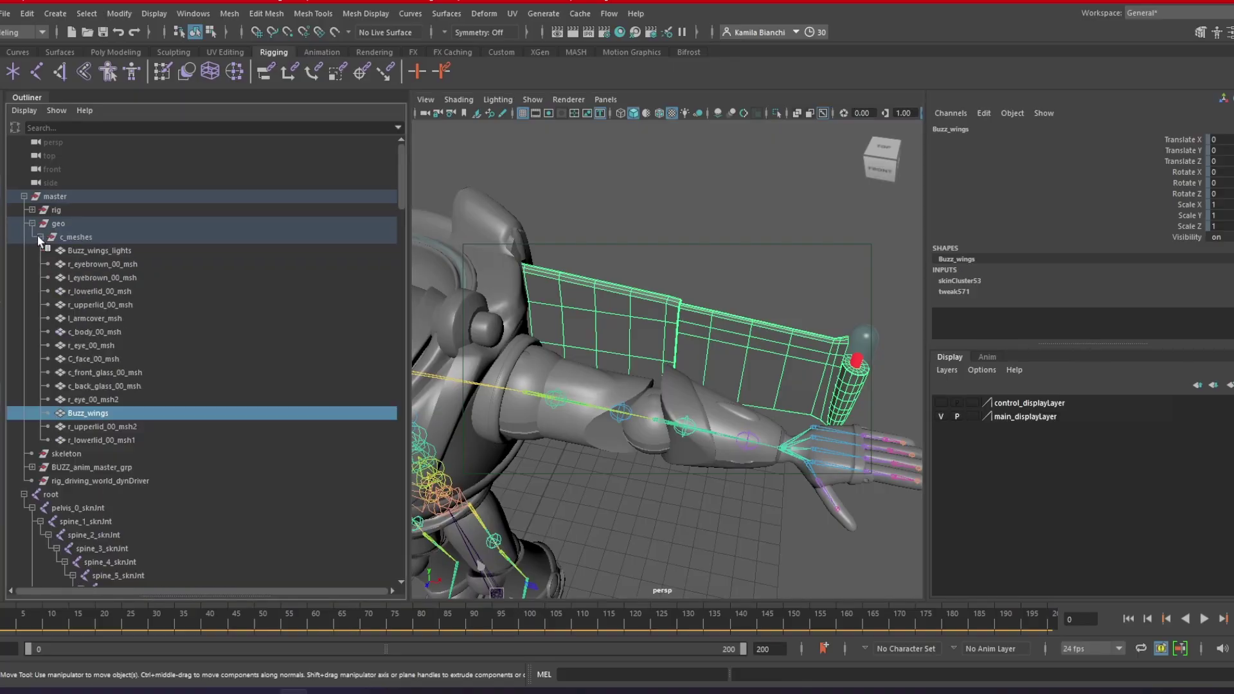
{"action": "left_click", "coordinate": [967, 282]}
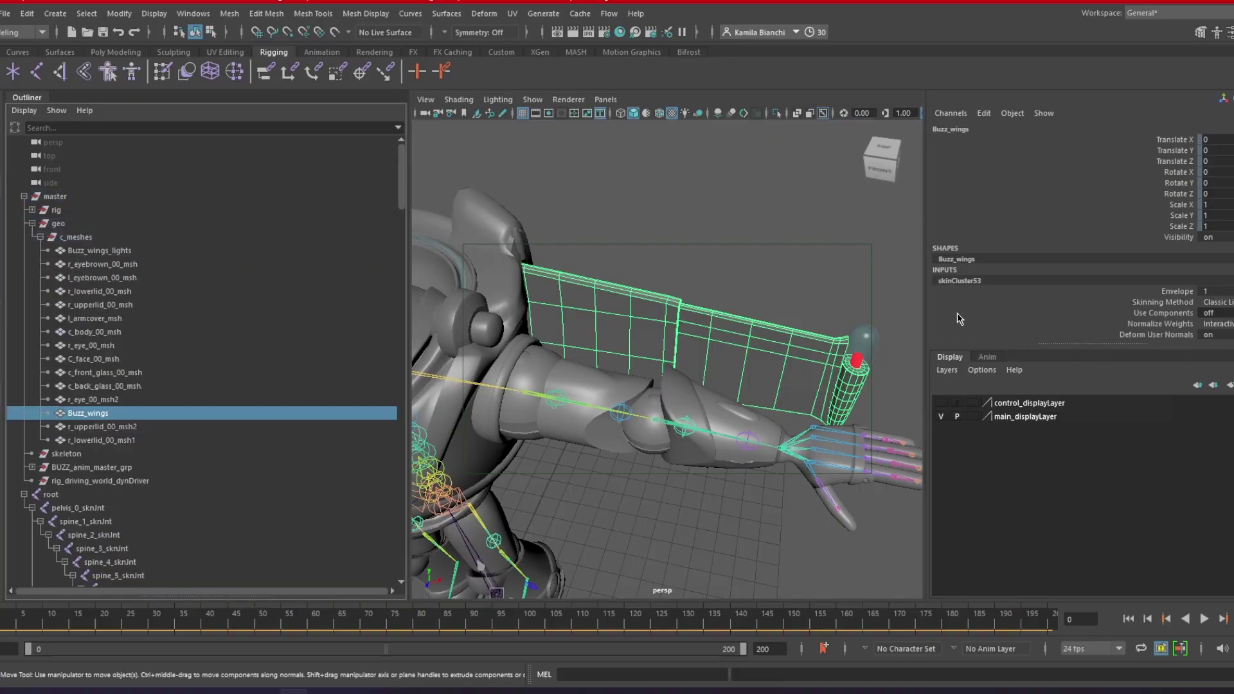
{"action": "scroll", "coordinate": [991, 305], "scroll_direction": "down", "scroll_amount": 1}
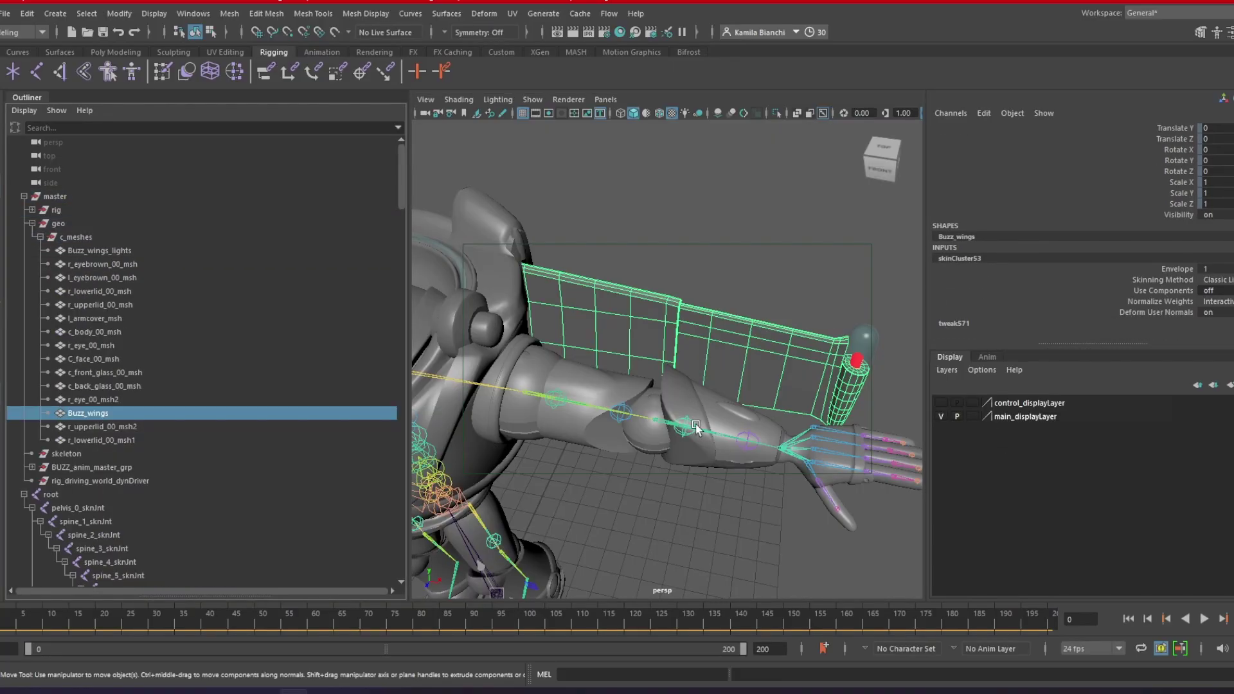
{"action": "left_click_drag", "start_coordinate": [687, 402], "coordinate": [663, 397], "text": "alt"}
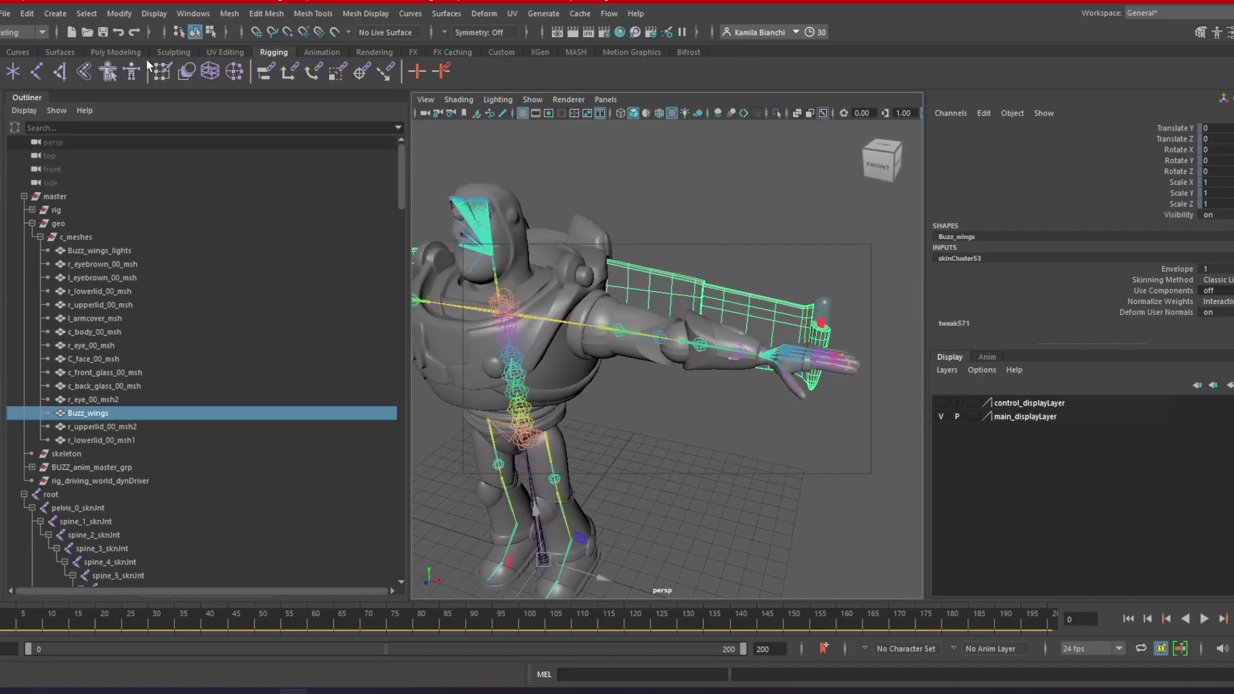
Step: Open Paint Skin Weights settings and view l_wing_01_joint and r_wing_01_joint weights on the wings
{"action": "double_click", "coordinate": [162, 73]}
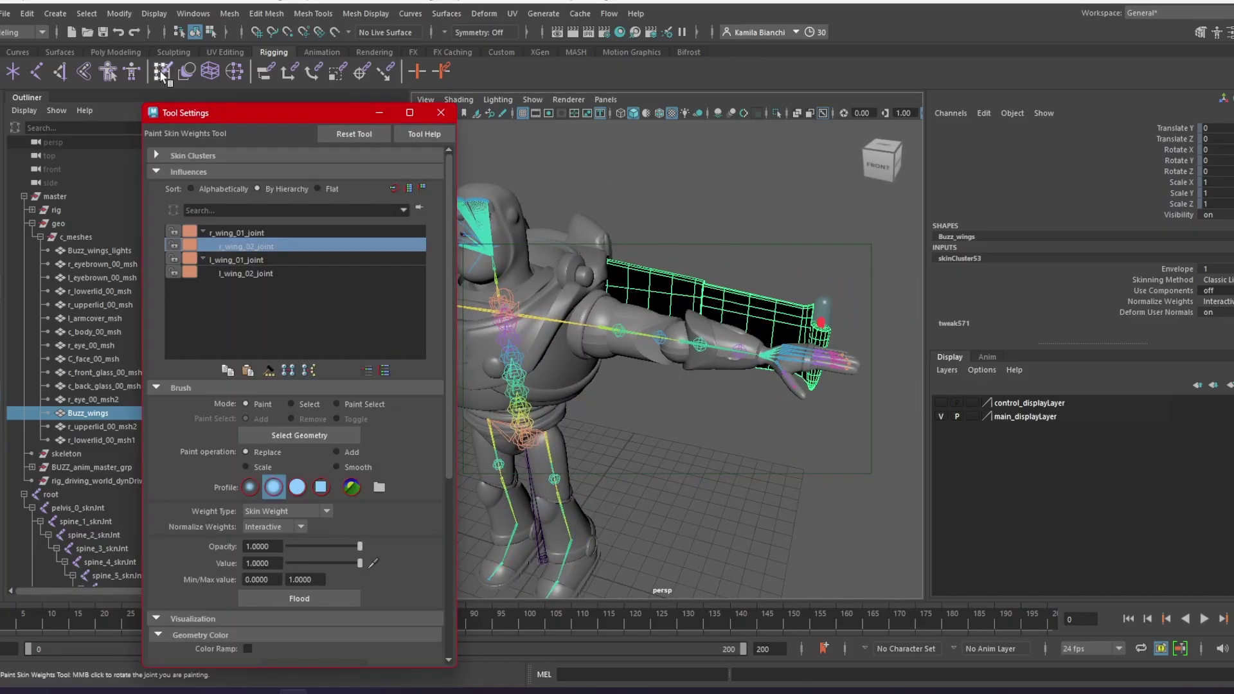
{"action": "mouse_move", "coordinate": [247, 115]}
{"action": "left_mouse_down"}
{"action": "mouse_move", "coordinate": [609, 153]}
{"action": "mouse_move", "coordinate": [961, 139]}
{"action": "left_mouse_up"}
{"action": "left_click_drag", "start_coordinate": [743, 328], "coordinate": [940, 277], "text": "alt"}
{"action": "left_click", "coordinate": [994, 285]}
{"action": "left_click", "coordinate": [955, 258]}
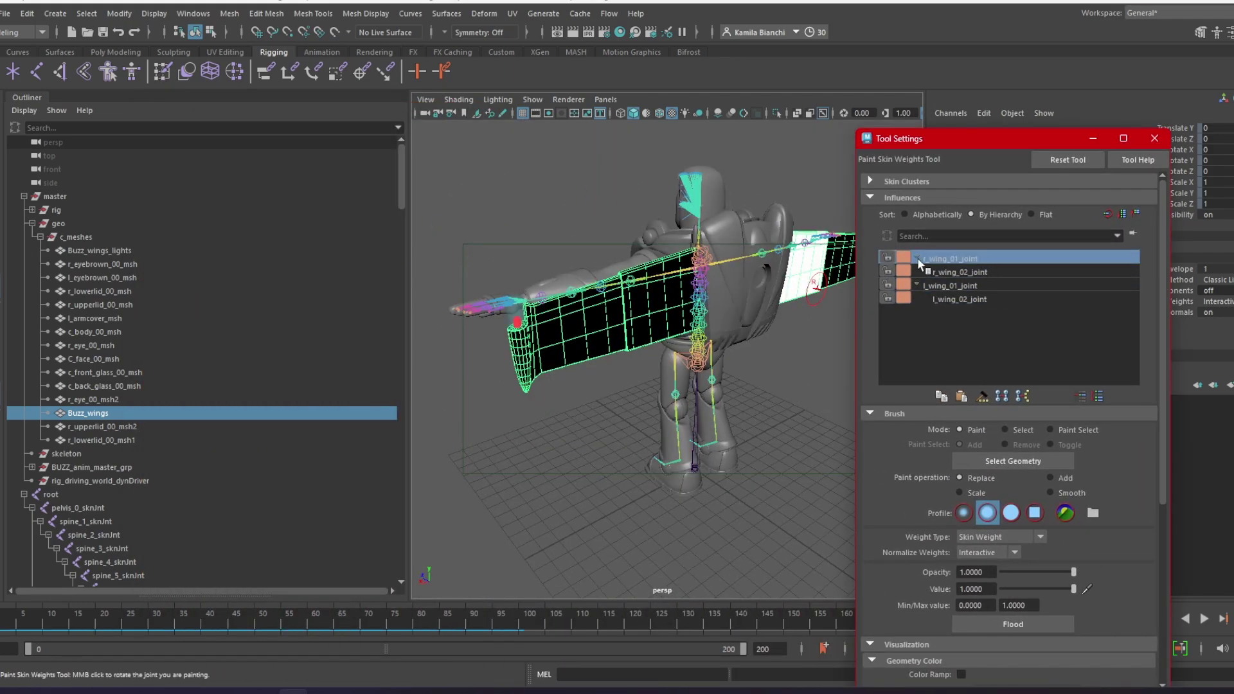
{"action": "left_click_drag", "start_coordinate": [816, 352], "coordinate": [611, 353], "text": "alt"}
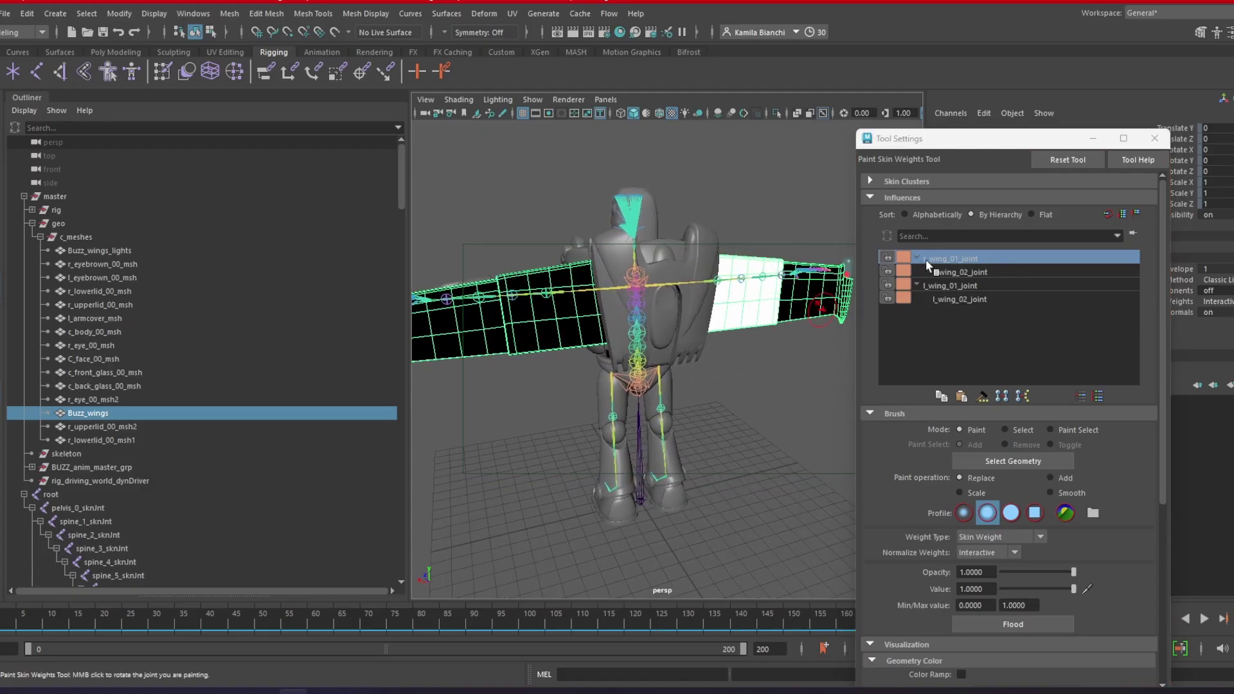
Step: Filter the Outliner by 'r_wing' and expand down to r_wing_01_joint under BUZZ_anim_master_grp
{"action": "left_click", "coordinate": [142, 126]}
{"action": "type", "text": "r"}
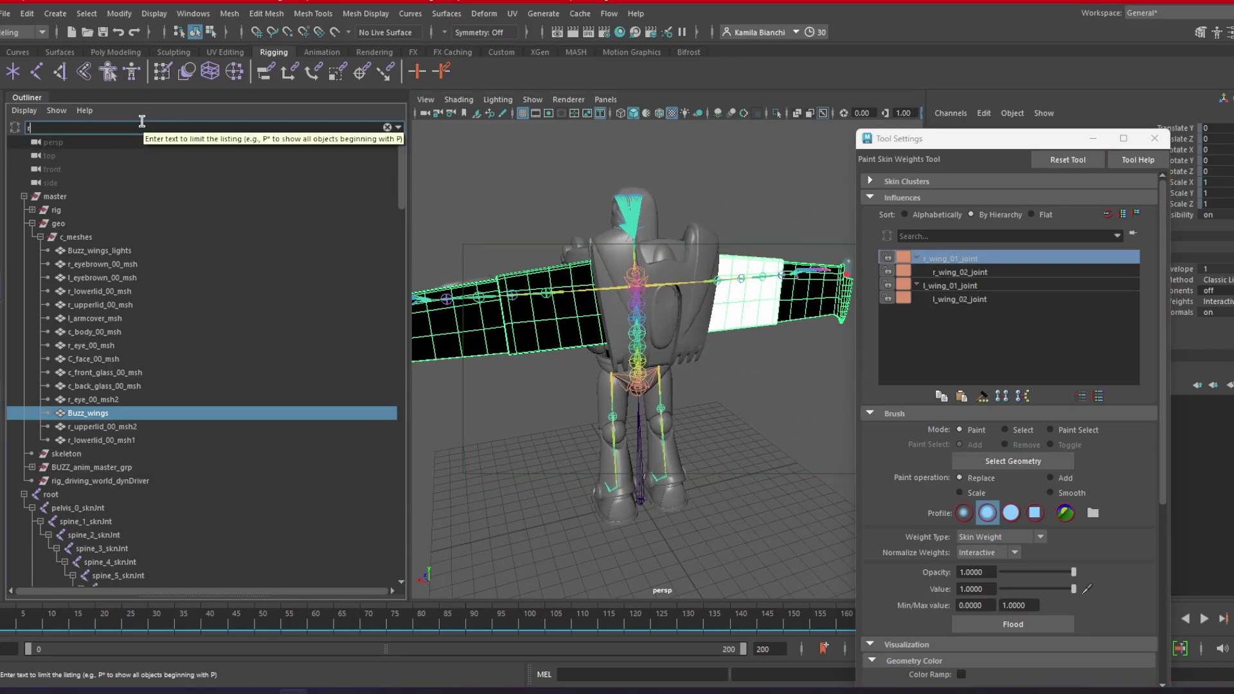
{"action": "type", "text": "_wing"}
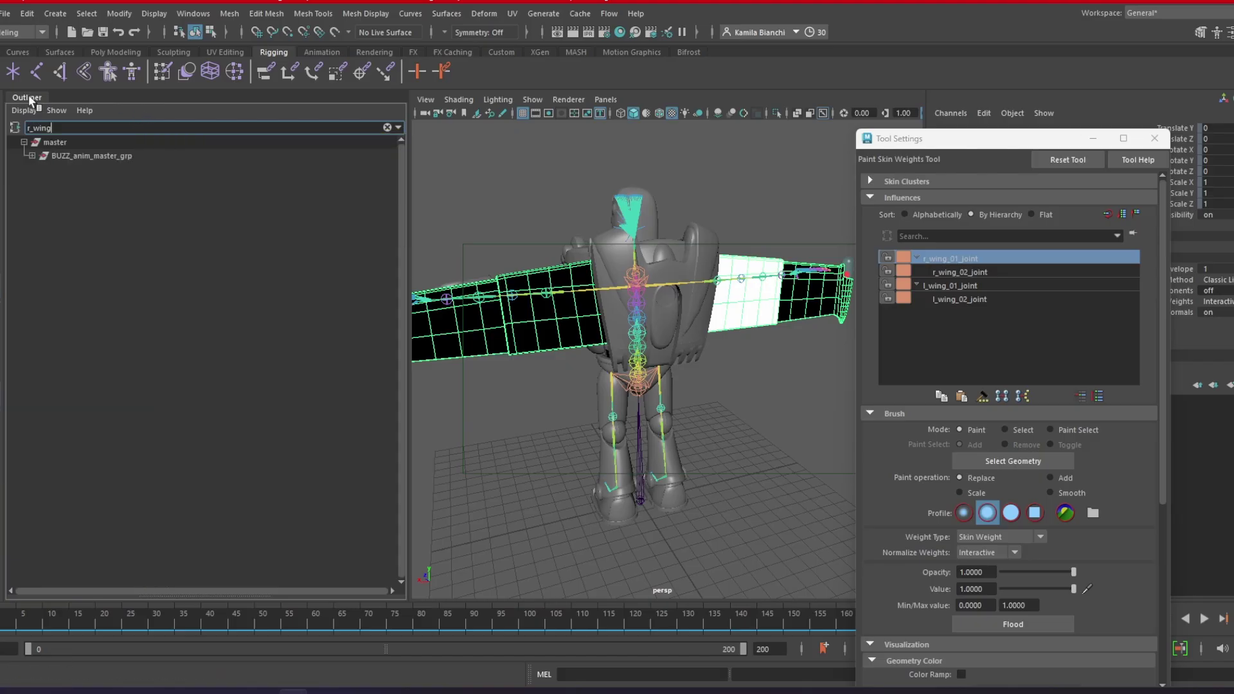
{"action": "left_click", "coordinate": [32, 156]}
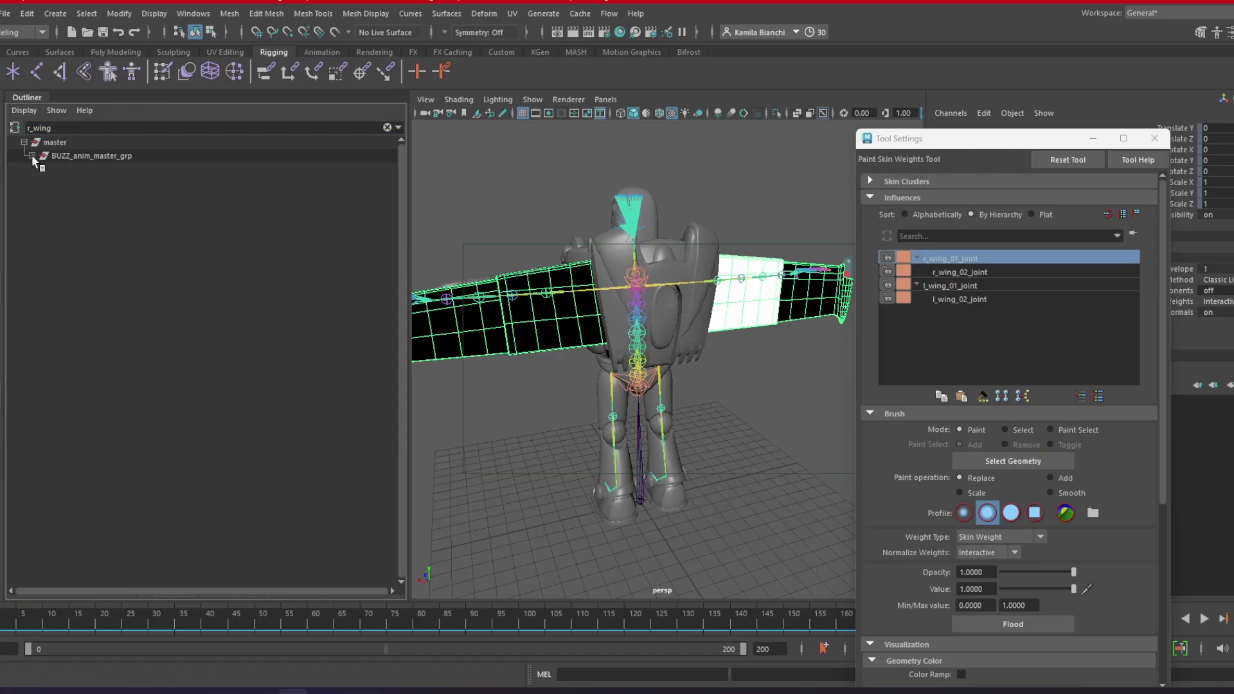
{"action": "left_click", "coordinate": [31, 156], "text": "shift"}
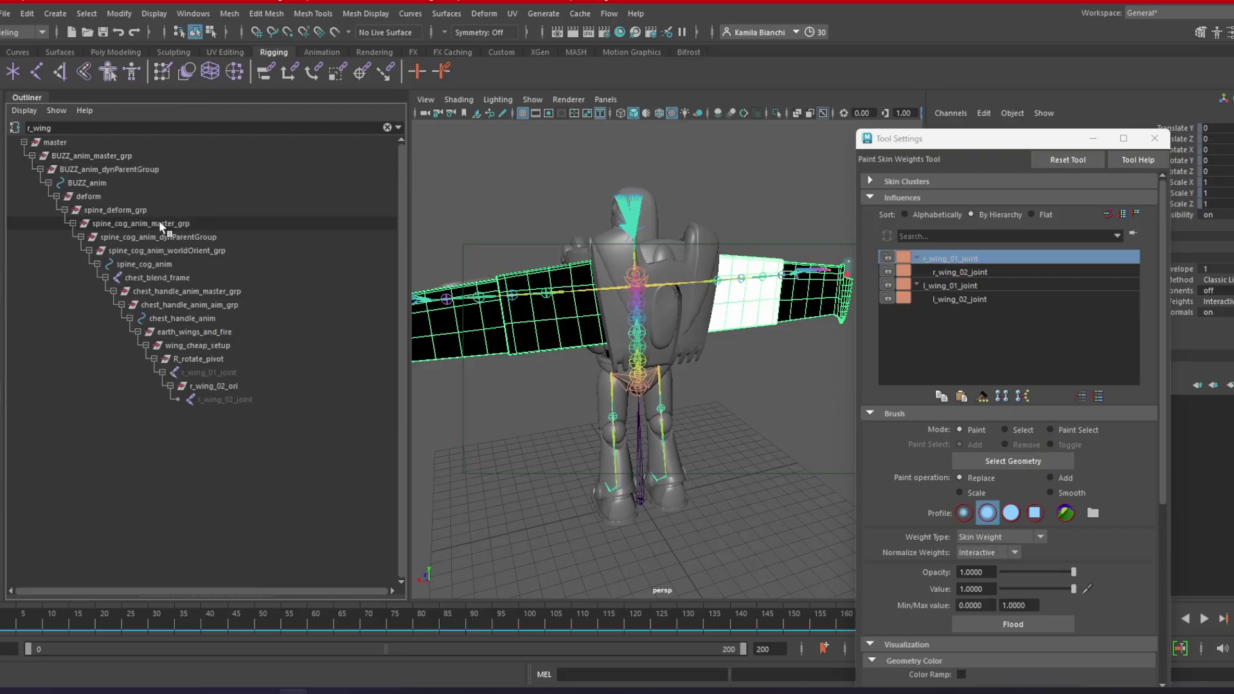
{"action": "left_click", "coordinate": [207, 372]}
{"action": "left_click", "coordinate": [122, 170]}
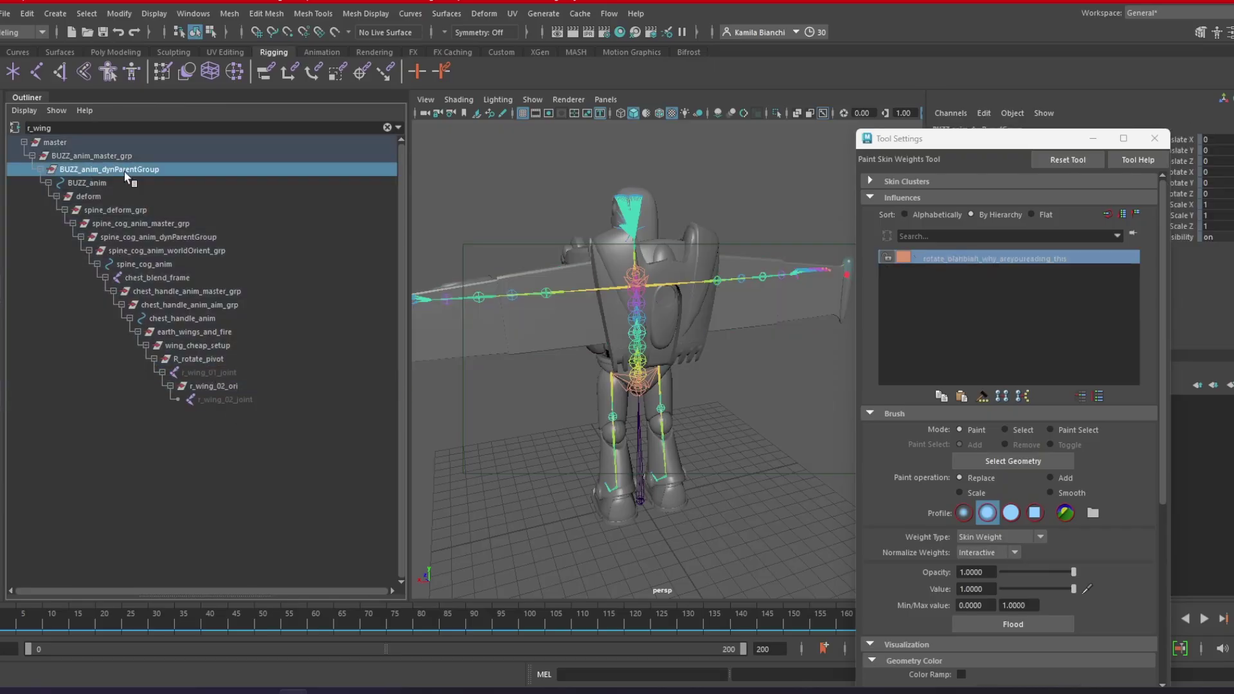
Step: Close the weight painting settings and trace the hierarchy from BUZZ_anim down to r_wing_01_joint
{"action": "left_click", "coordinate": [1154, 138]}
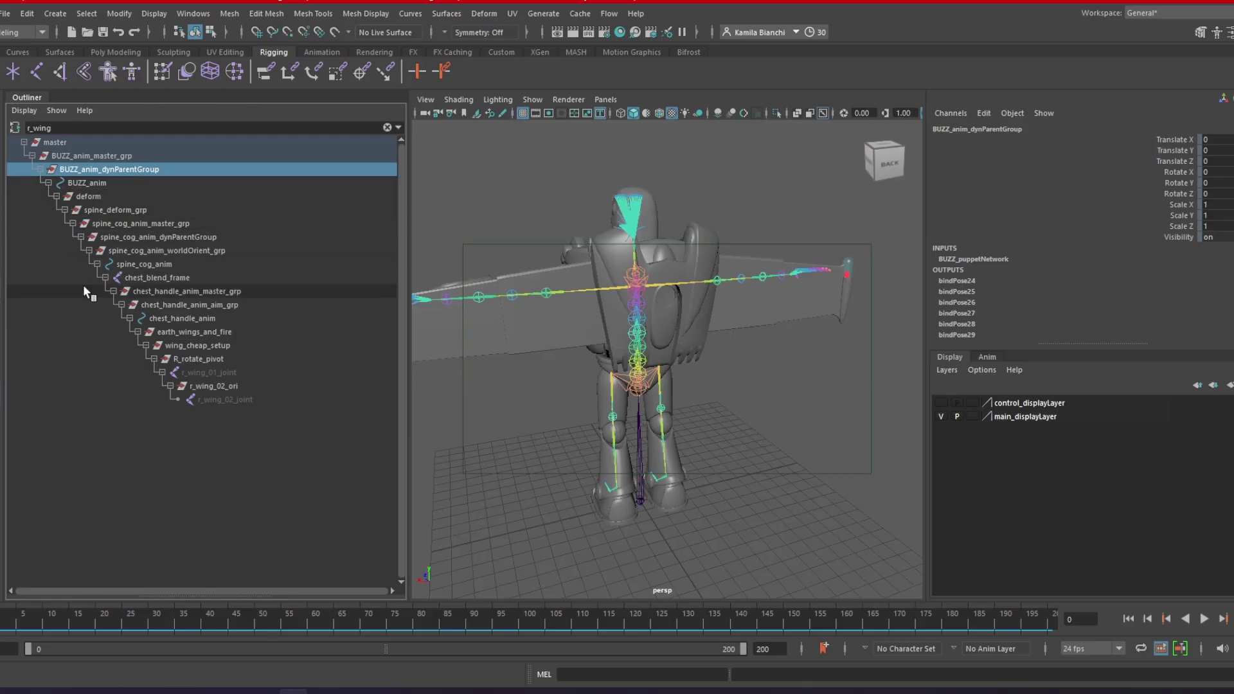
{"action": "left_click", "coordinate": [96, 183]}
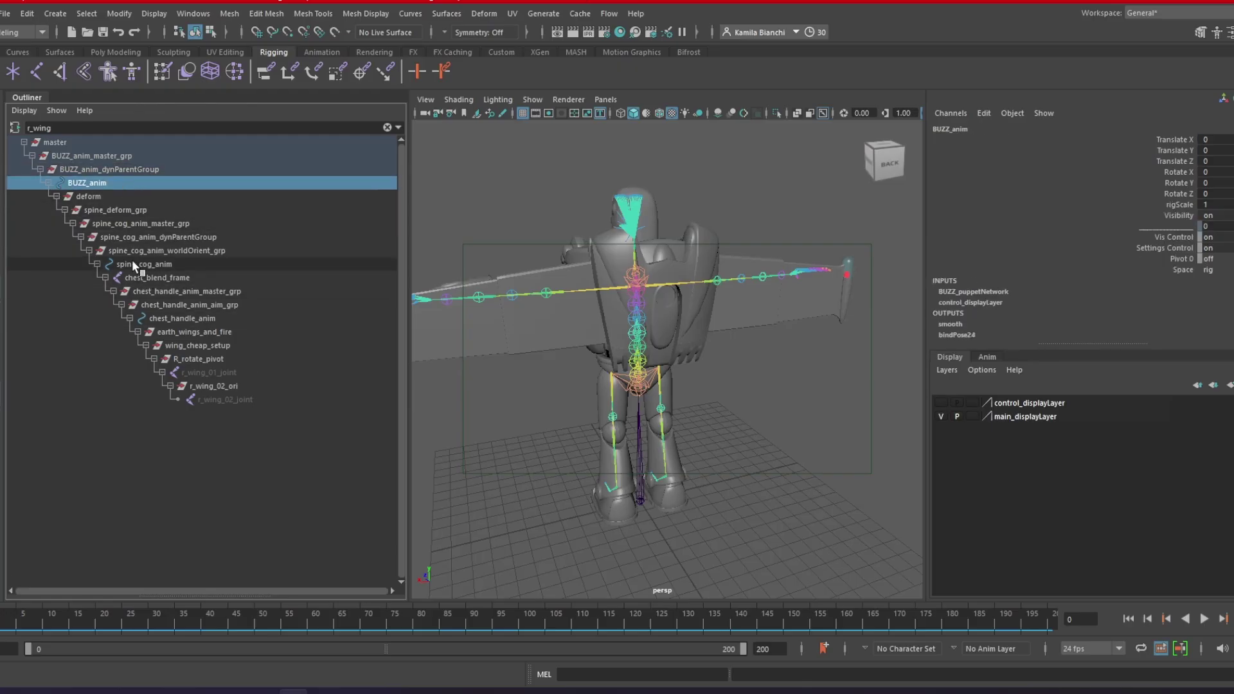
{"action": "left_click", "coordinate": [154, 277]}
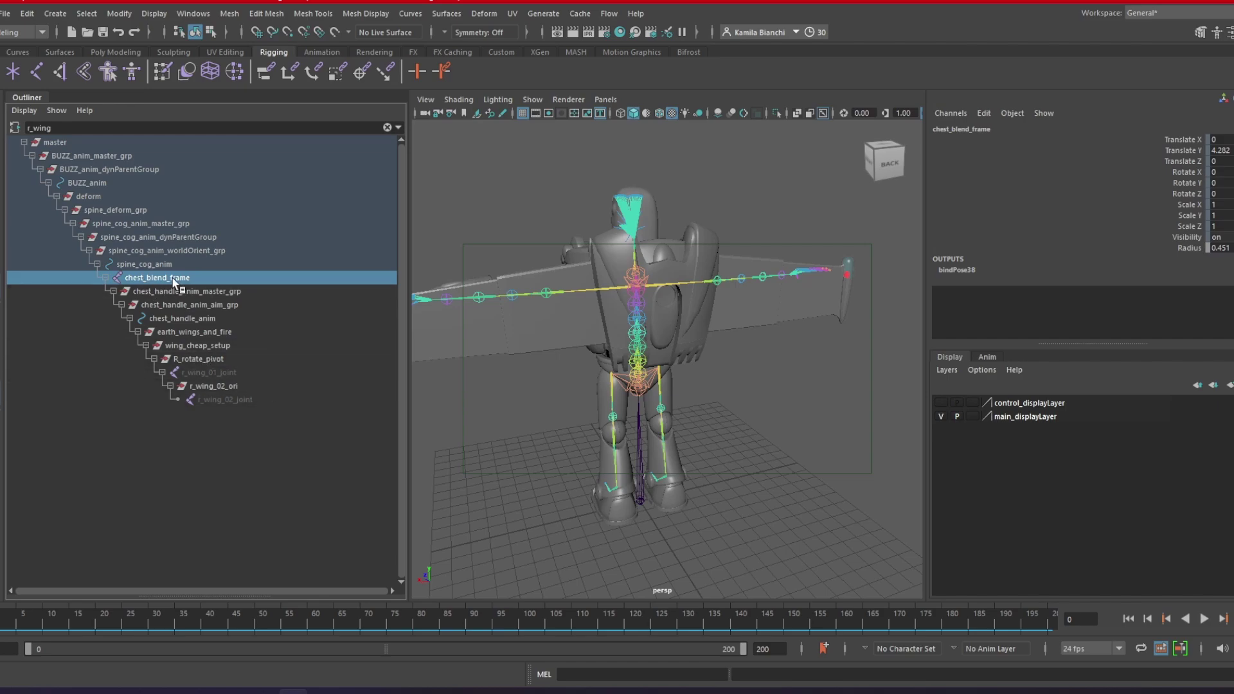
{"action": "mouse_move", "coordinate": [536, 418]}
{"action": "left_mouse_down", "text": "alt"}
{"action": "mouse_move", "coordinate": [628, 408]}
{"action": "mouse_move", "coordinate": [553, 411]}
{"action": "left_mouse_up", "text": "alt"}
{"action": "left_click", "coordinate": [213, 385]}
{"action": "key", "text": "Up"}
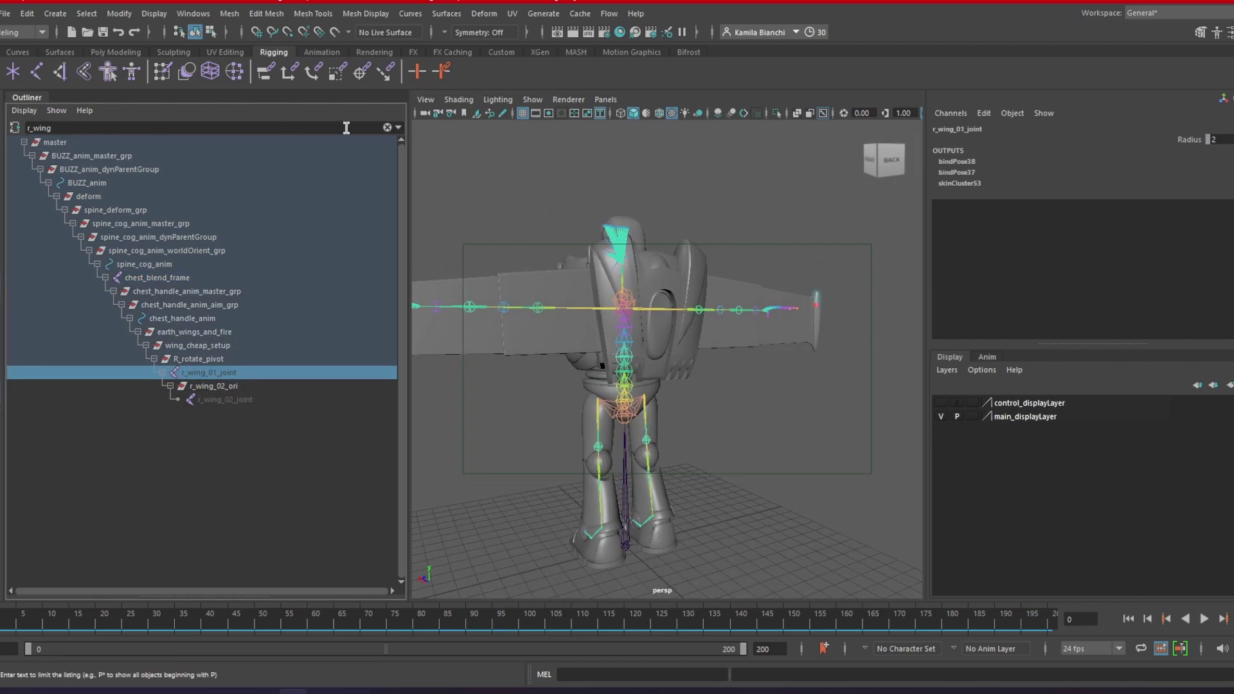
Step: Clear the Outliner filter and expand l_rotate_pivot to inspect the wing pivots and joints
{"action": "left_click", "coordinate": [388, 128]}
{"action": "scroll", "coordinate": [289, 448], "scroll_direction": "down", "scroll_amount": 5}
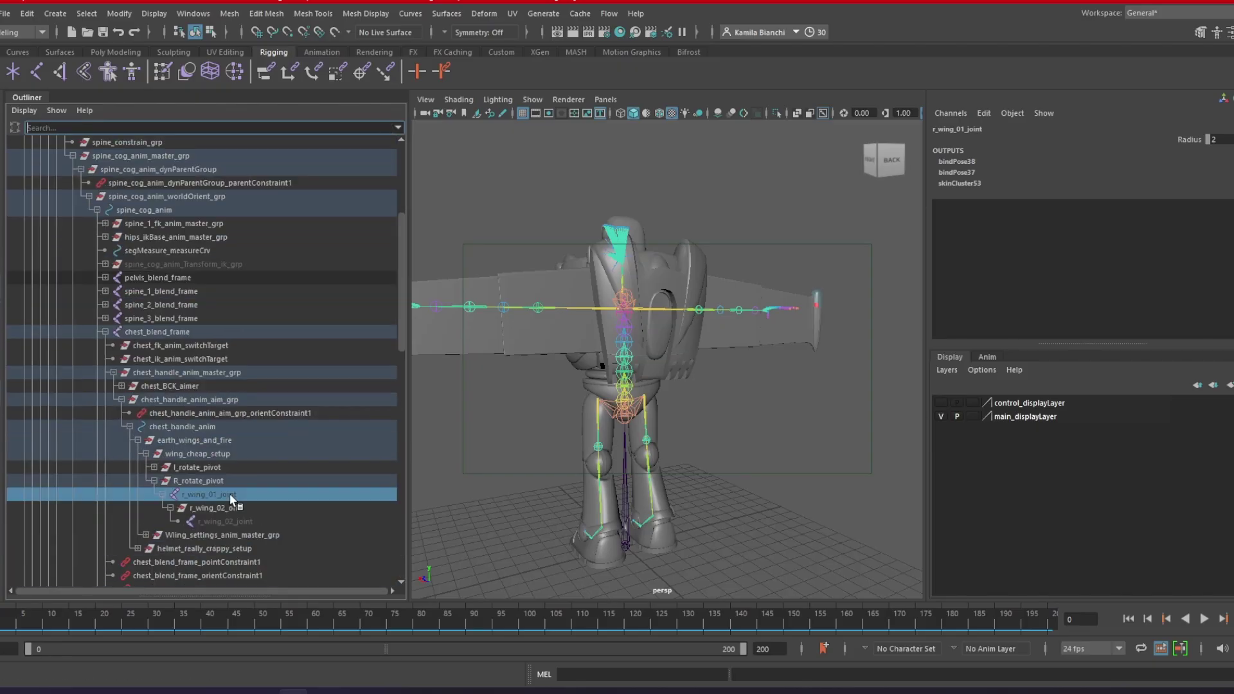
{"action": "left_click", "coordinate": [185, 332]}
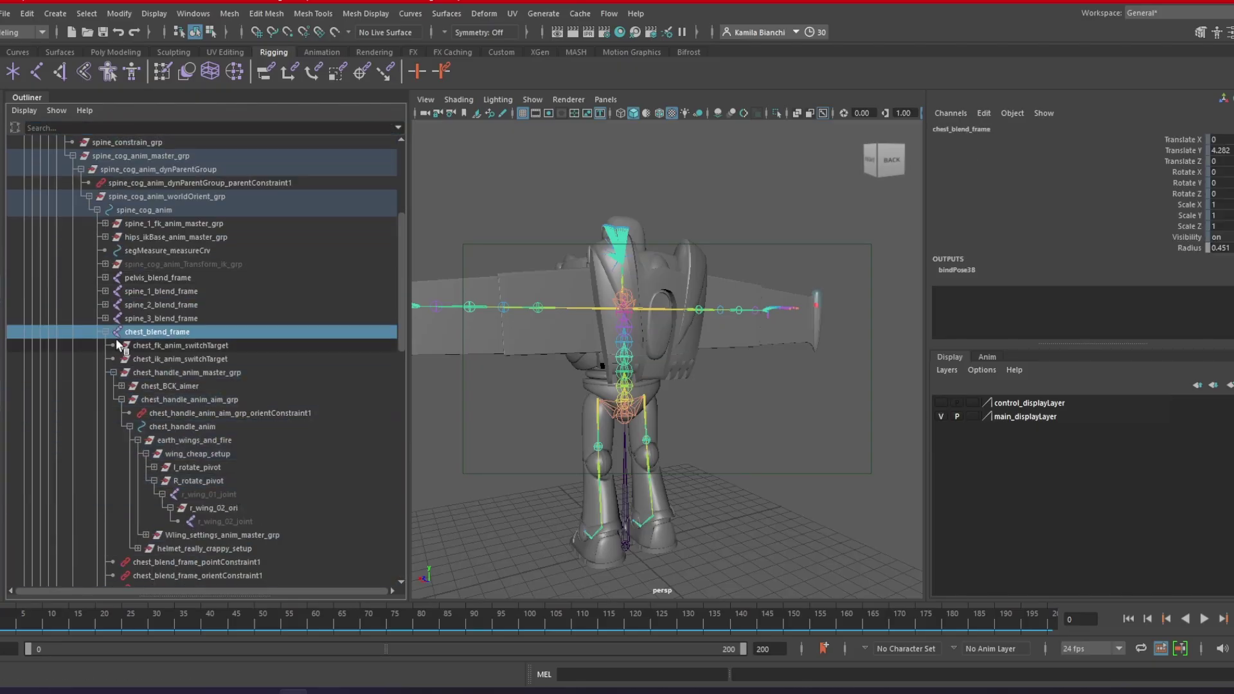
{"action": "left_click", "coordinate": [142, 534]}
{"action": "left_click", "coordinate": [199, 494]}
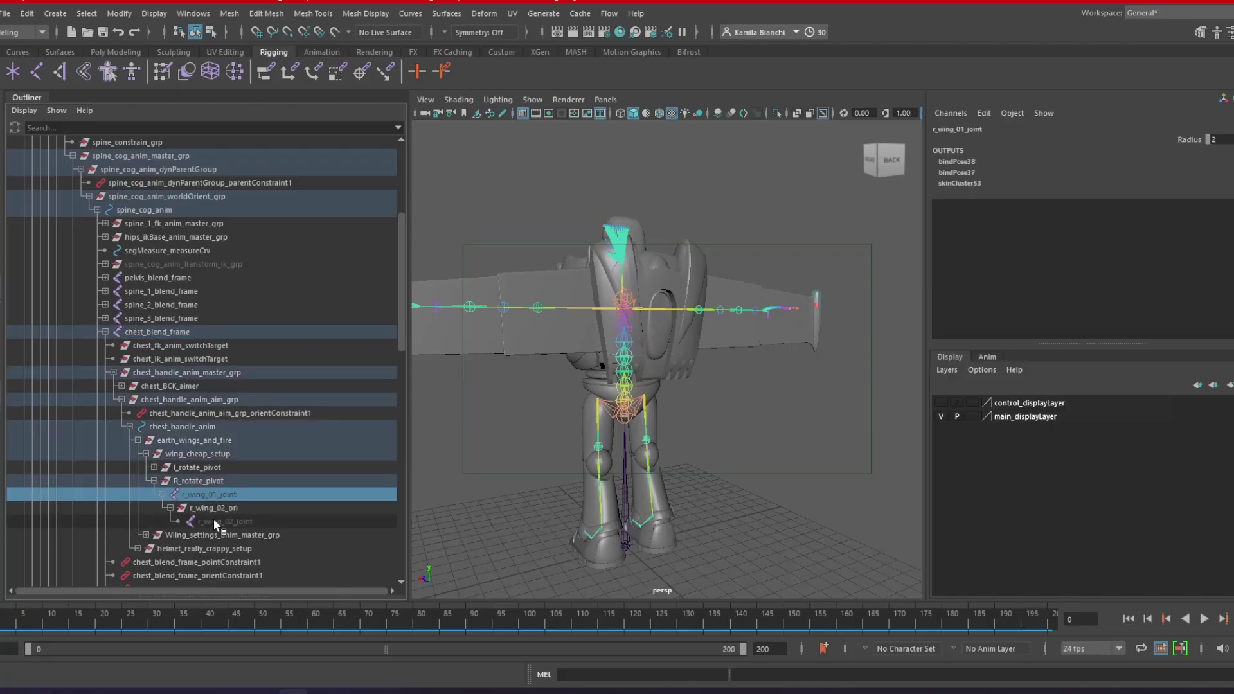
{"action": "scroll", "coordinate": [220, 472], "scroll_direction": "down", "scroll_amount": 3}
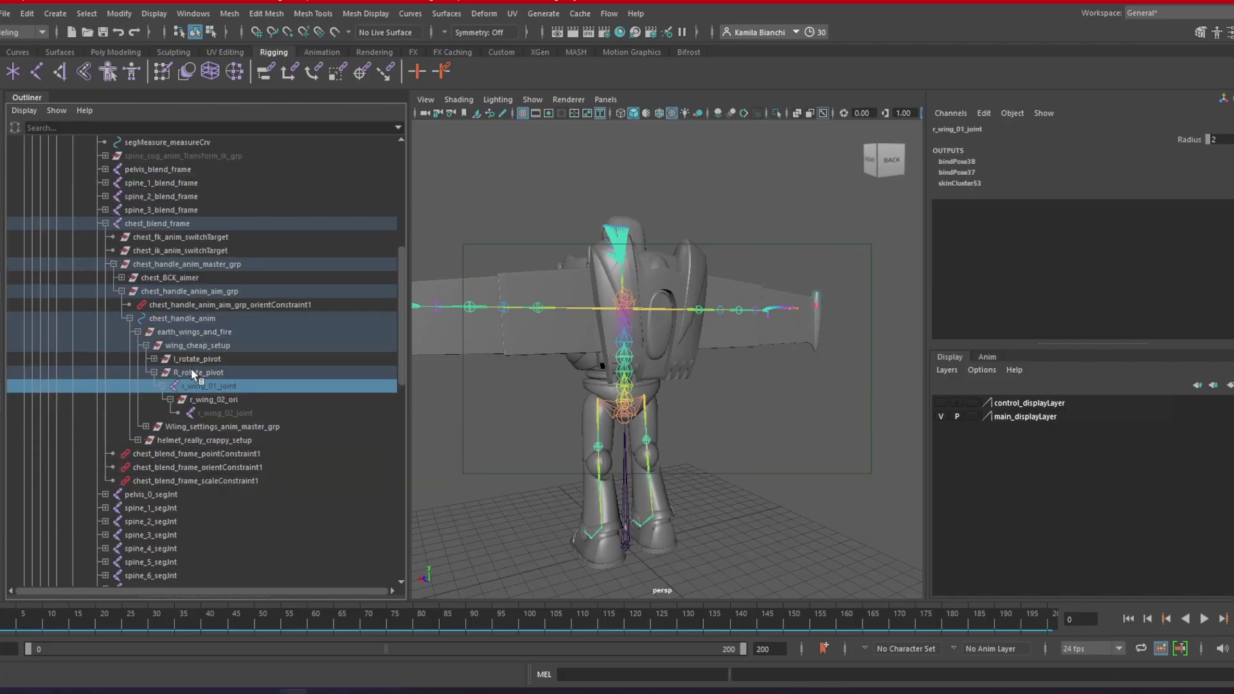
{"action": "left_click", "coordinate": [154, 359]}
{"action": "left_click", "coordinate": [162, 372]}
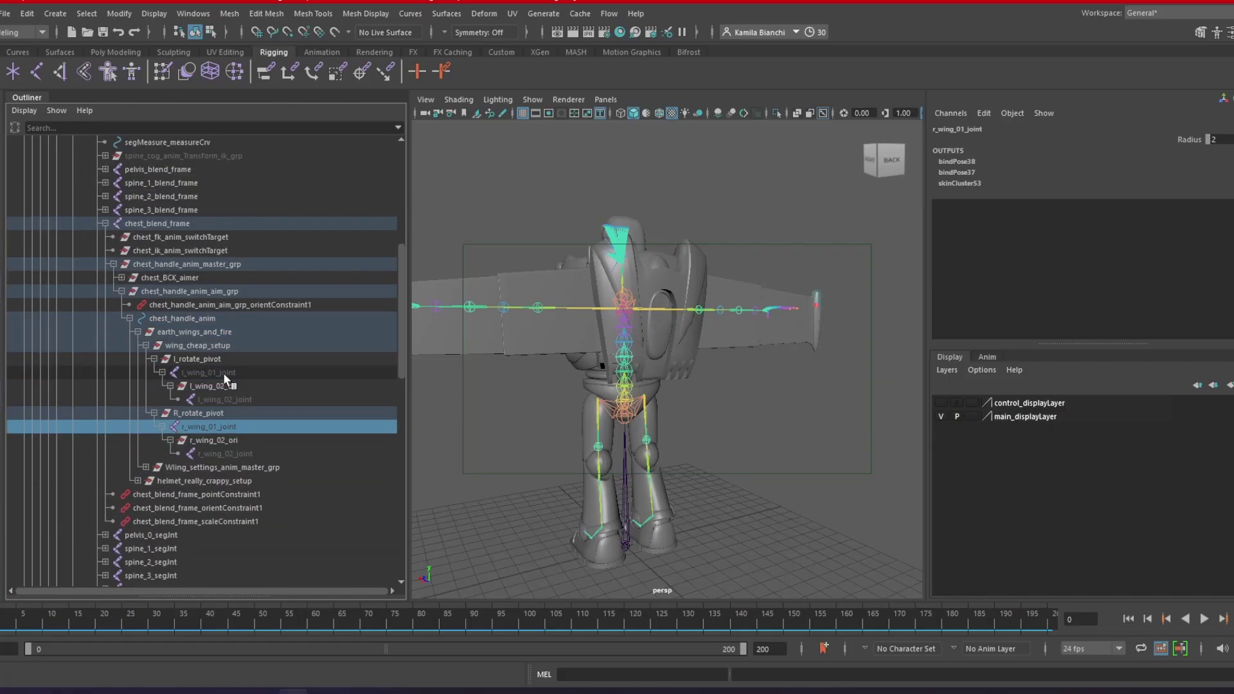
{"action": "left_click", "coordinate": [222, 371]}
{"action": "left_click", "coordinate": [207, 359]}
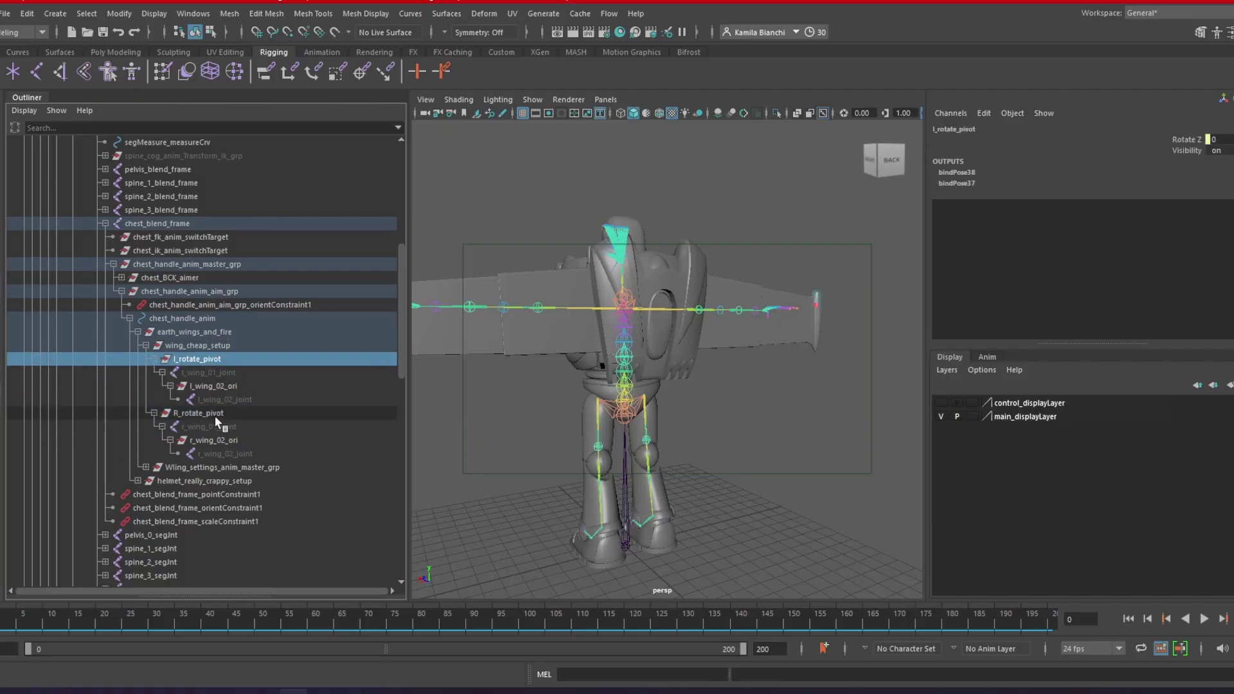
Step: Select the wing_cheap_setup group and unparent it to the world with Shift+P
{"action": "key", "text": "w"}
{"action": "left_click_drag", "start_coordinate": [461, 443], "coordinate": [745, 442], "text": "alt"}
{"action": "left_click", "coordinate": [210, 414], "text": "ctrl"}
{"action": "left_click", "coordinate": [221, 345]}
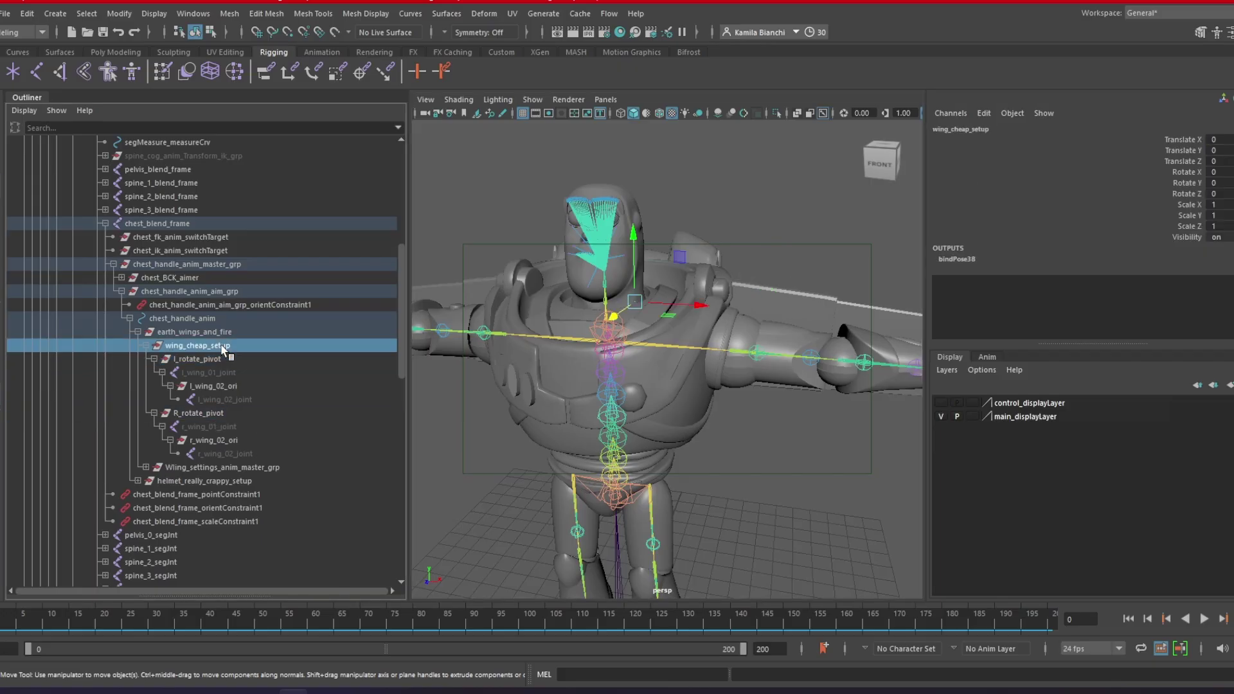
{"action": "mouse_move", "coordinate": [553, 416]}
{"action": "left_mouse_down", "text": "alt"}
{"action": "mouse_move", "coordinate": [387, 419]}
{"action": "mouse_move", "coordinate": [406, 408]}
{"action": "mouse_move", "coordinate": [552, 414]}
{"action": "left_mouse_up", "text": "alt"}
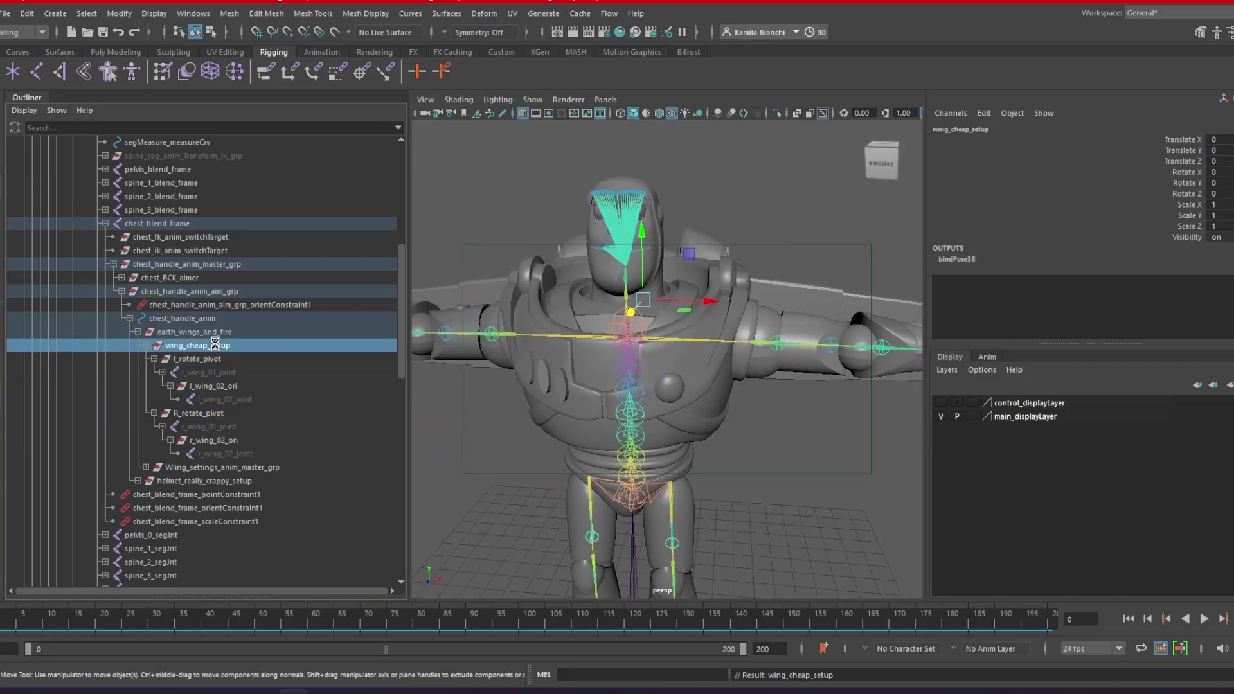
{"action": "key", "text": "shift+p"}
{"action": "scroll", "coordinate": [190, 469], "scroll_direction": "down", "scroll_amount": 15}
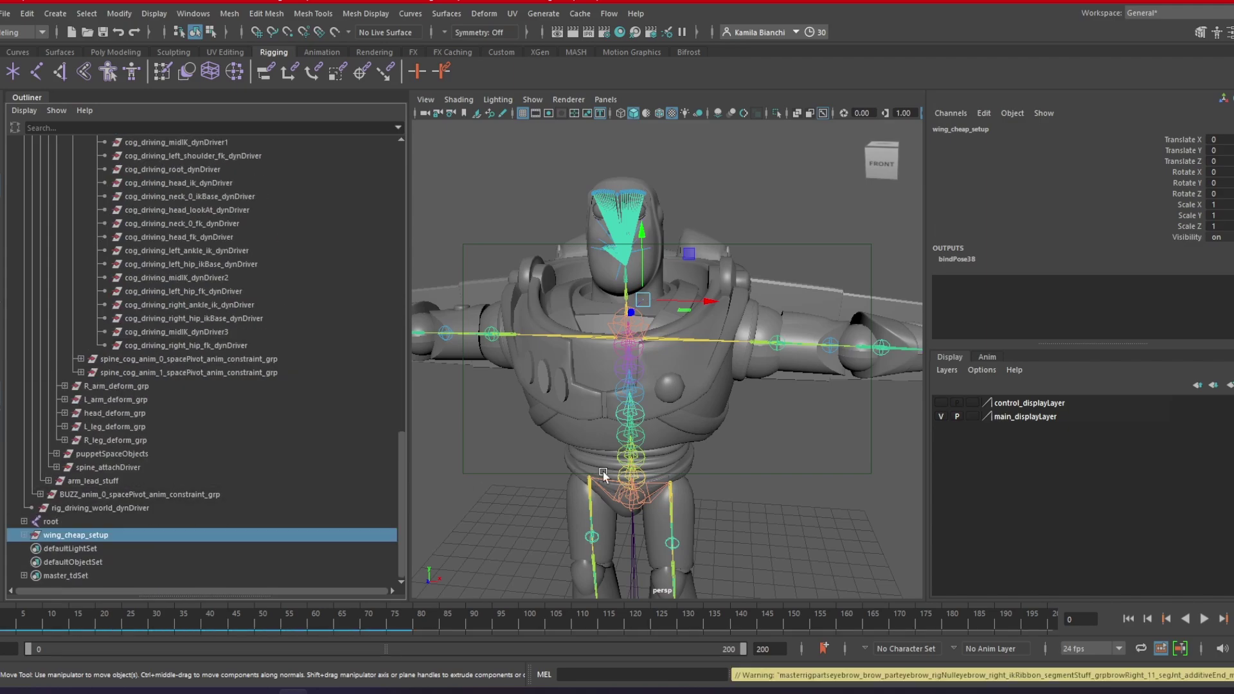
Step: Expand wing_cheap_setup and undo an accidental move of the group
{"action": "left_click_drag", "start_coordinate": [675, 457], "coordinate": [514, 453], "text": "alt"}
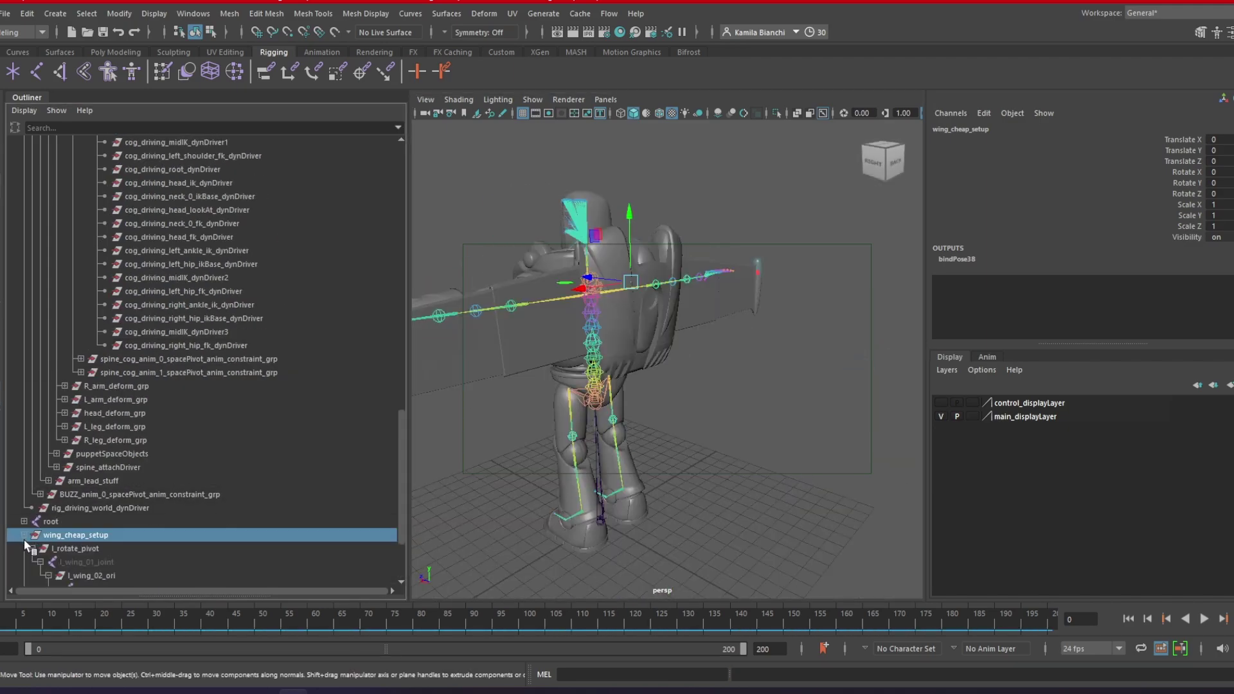
{"action": "left_click", "coordinate": [23, 535], "text": "shift"}
{"action": "left_click_drag", "start_coordinate": [630, 281], "coordinate": [697, 428]}
{"action": "key", "text": "ctrl+z"}
{"action": "key", "text": "ctrl+z"}
Step: Expand root through pelvis, spine_1 to spine_7 and chest_sknJnt in the Outliner
{"action": "left_click", "coordinate": [24, 414]}
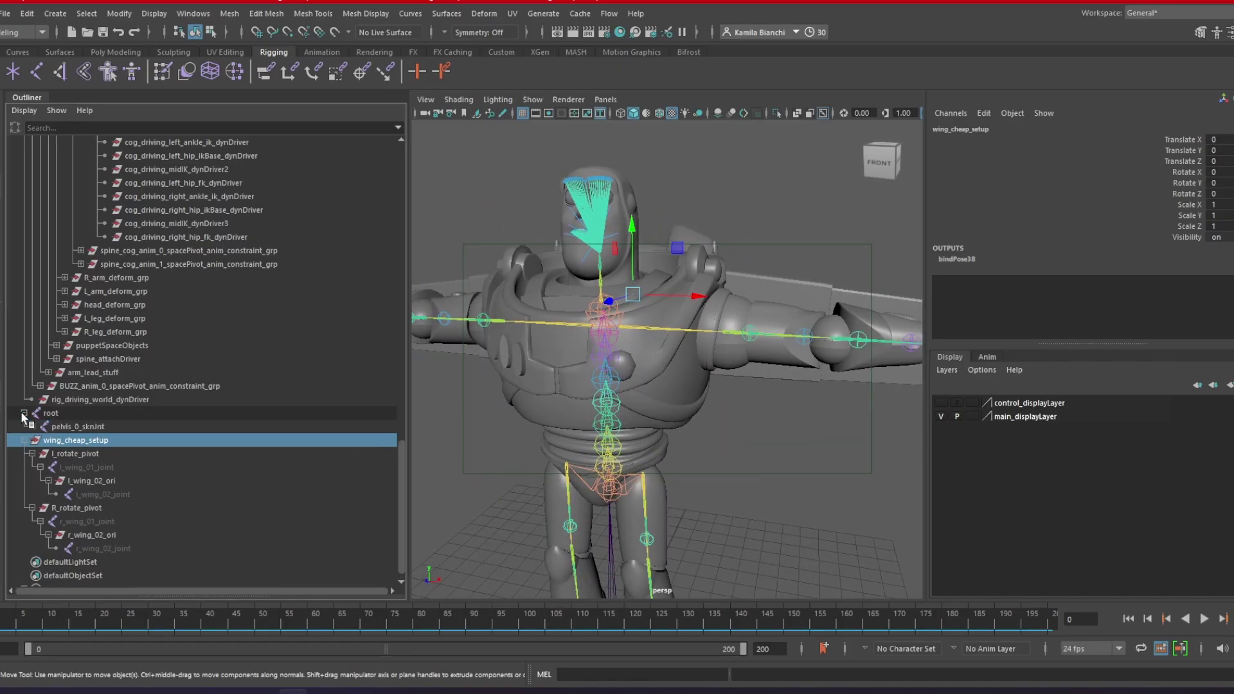
{"action": "left_click", "coordinate": [31, 427]}
{"action": "left_click", "coordinate": [40, 440]}
{"action": "left_click", "coordinate": [48, 454]}
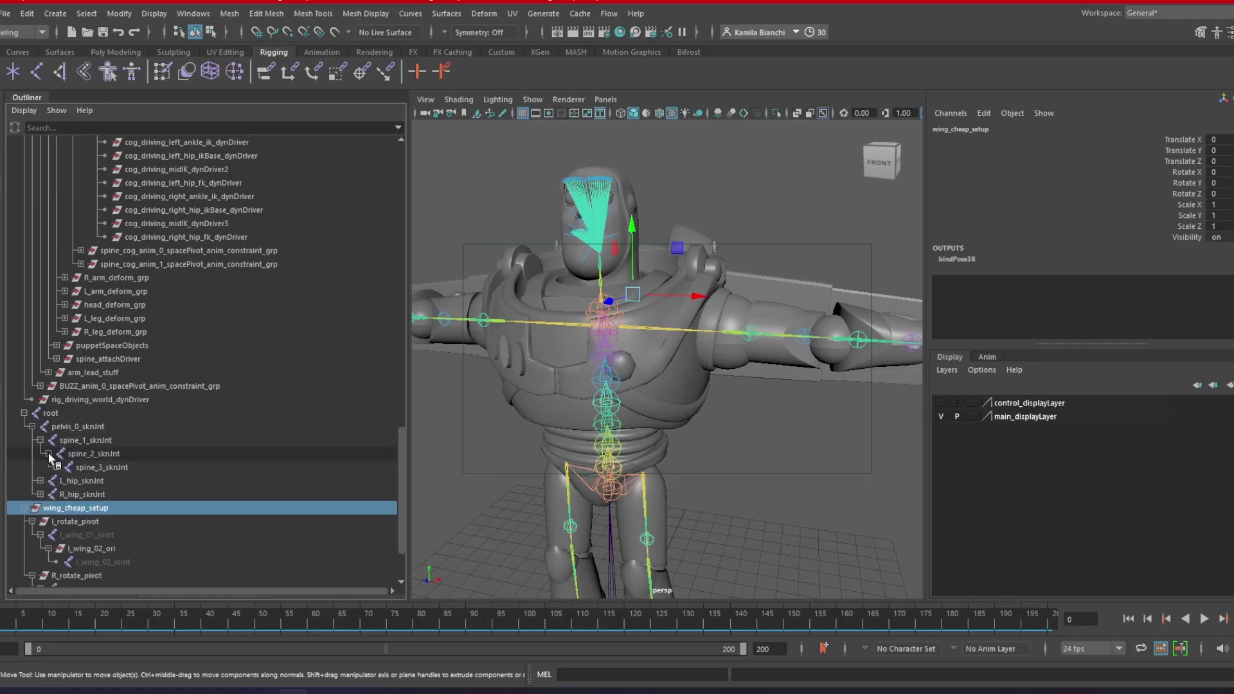
{"action": "left_click", "coordinate": [56, 467]}
{"action": "left_click", "coordinate": [64, 480]}
{"action": "left_click", "coordinate": [73, 495]}
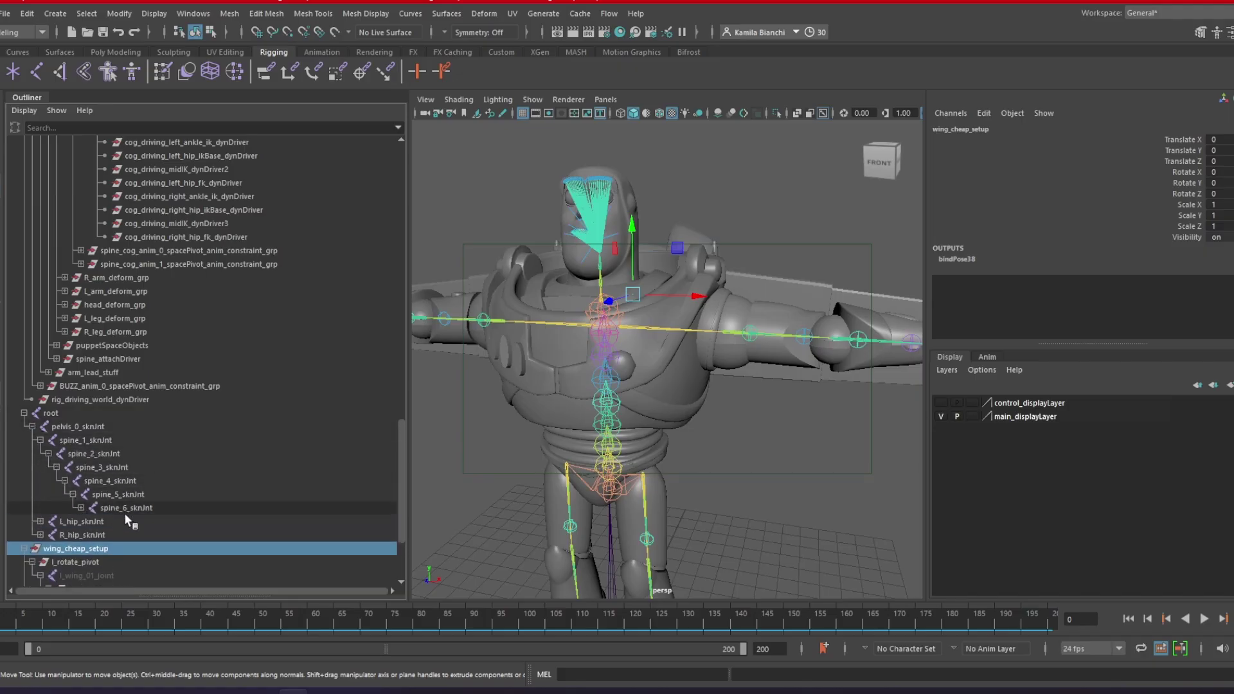
{"action": "left_click", "coordinate": [81, 508]}
{"action": "scroll", "coordinate": [179, 510], "scroll_direction": "down", "scroll_amount": 3}
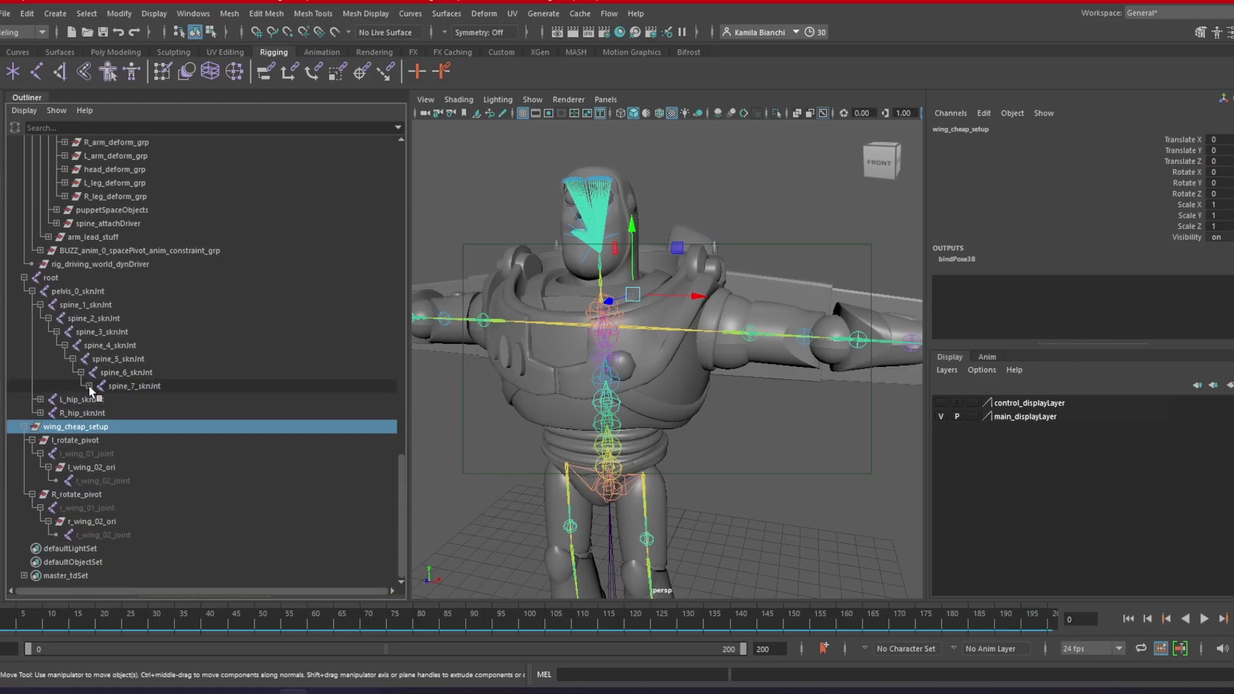
{"action": "left_click", "coordinate": [88, 386]}
{"action": "left_click", "coordinate": [97, 399]}
{"action": "left_click", "coordinate": [131, 386]}
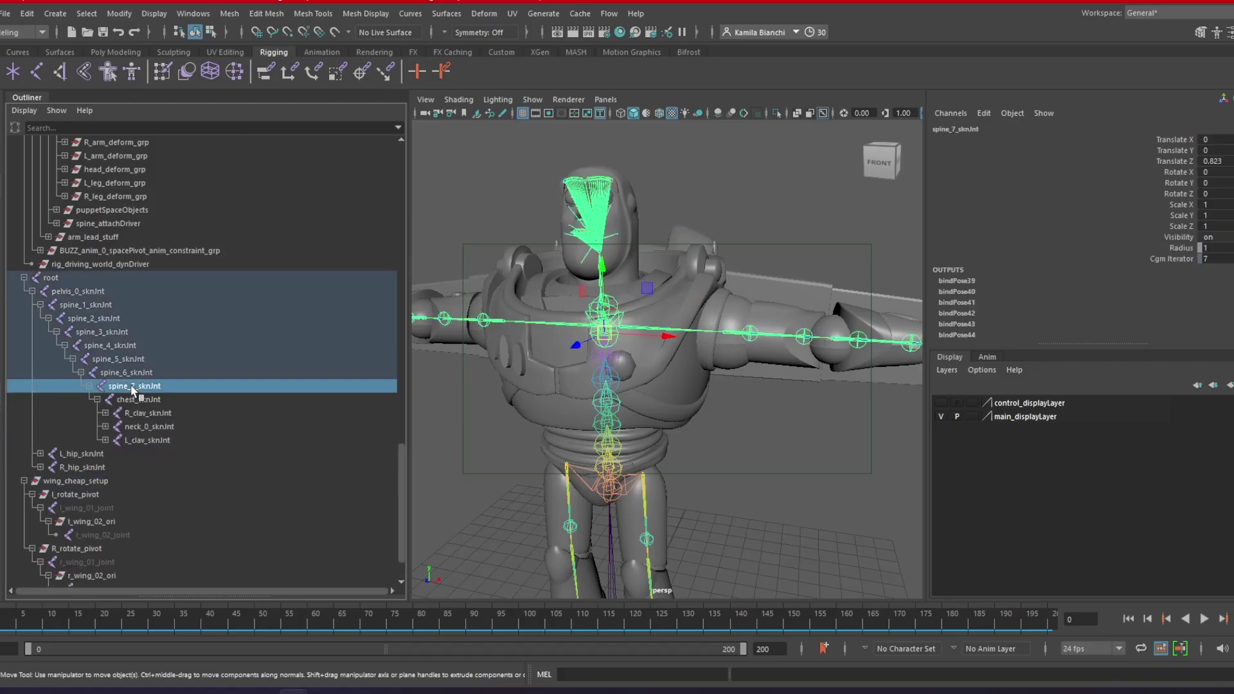
Step: Middle-drag wing_cheap_setup into the spine chain, placing it under spine_7_sknJnt beside chest_sknJnt
{"action": "left_click", "coordinate": [97, 481]}
{"action": "middle_click_drag", "start_coordinate": [144, 381], "coordinate": [148, 399]}
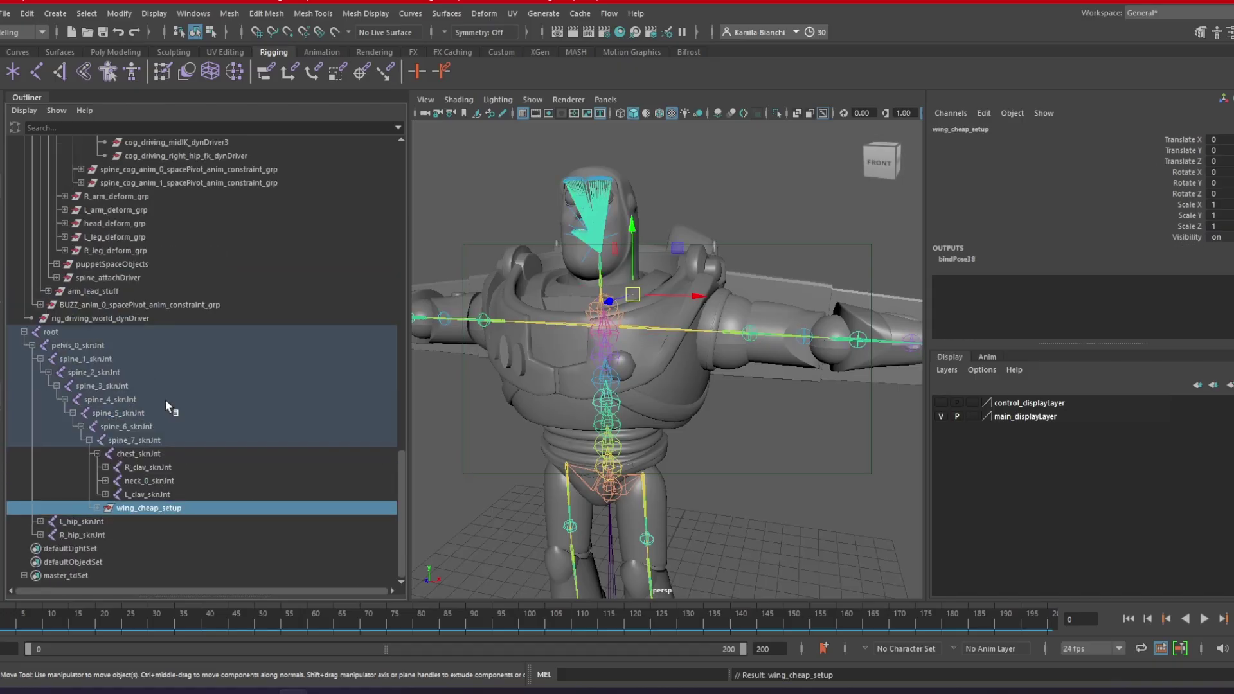
{"action": "left_click", "coordinate": [156, 442]}
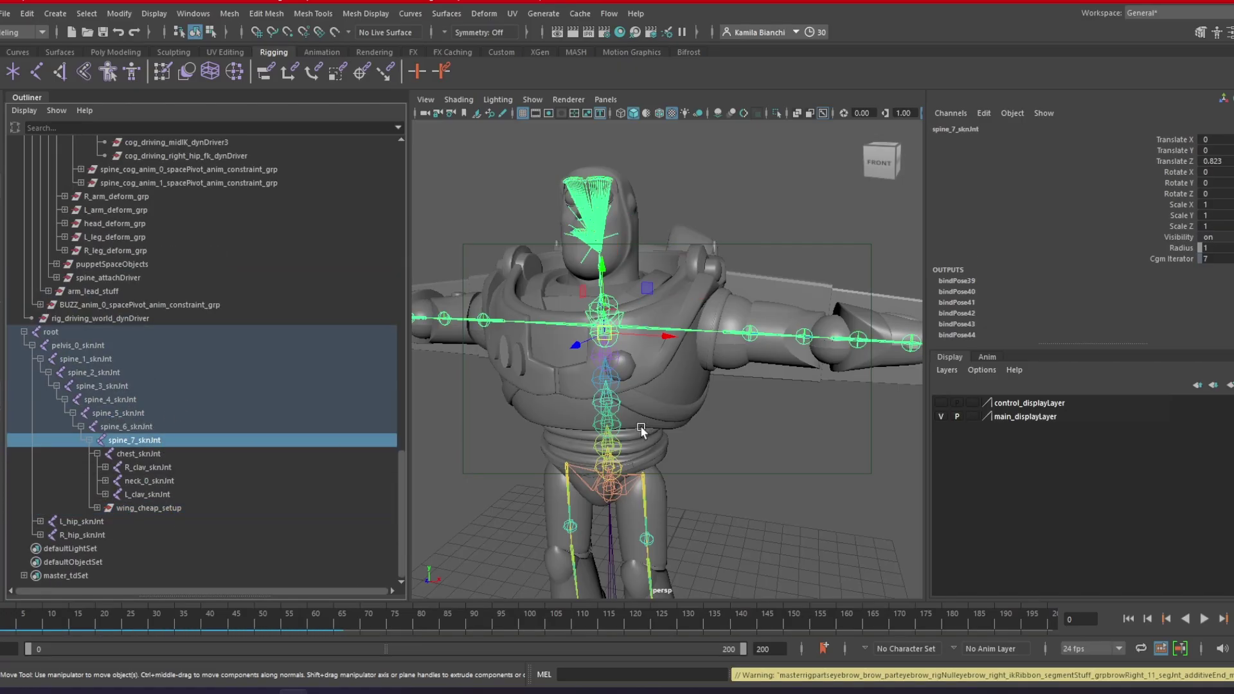
Step: Test-move spine_7_sknJnt to check the wings follow, then undo
{"action": "left_click_drag", "start_coordinate": [607, 332], "coordinate": [790, 524]}
{"action": "key", "text": "ctrl+z"}
{"action": "key", "text": "ctrl+z"}
{"action": "key", "text": "ctrl+z"}
{"action": "key", "text": "ctrl+z"}
{"action": "key", "text": "ctrl+z"}
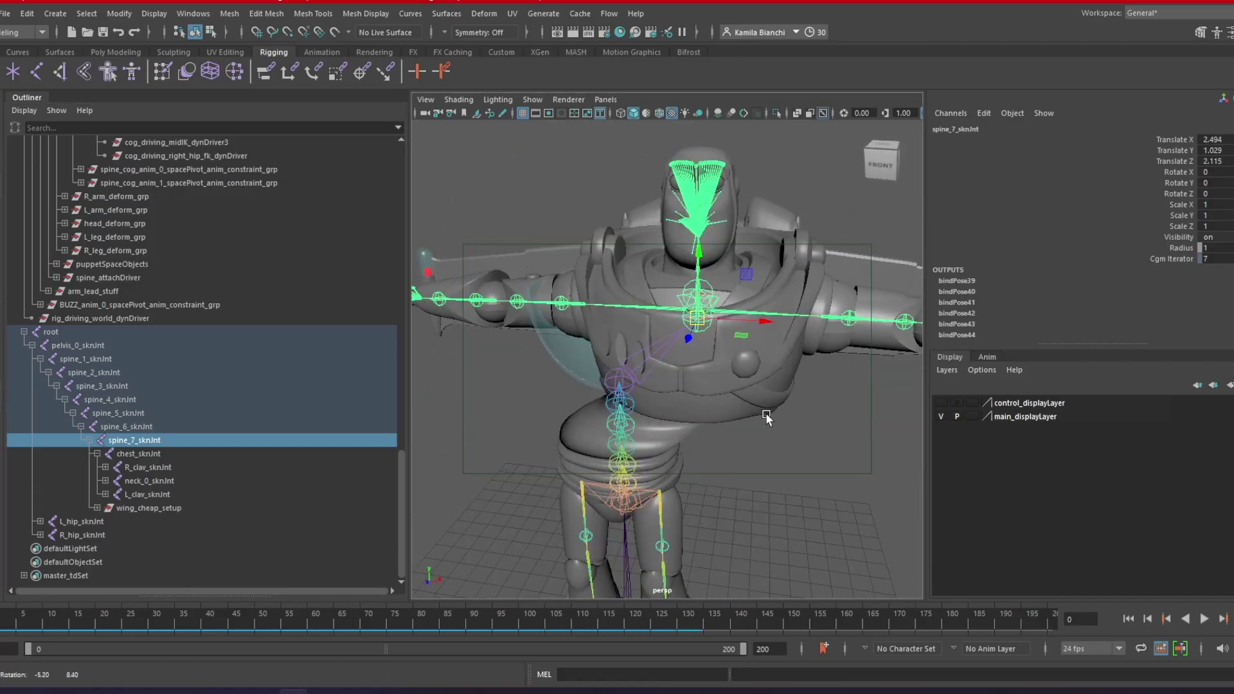
{"action": "left_click_drag", "start_coordinate": [737, 337], "coordinate": [529, 339], "text": "alt"}
Step: Select the c_front_glass_00_msh helmet glass and open its Paint Skin Weights settings
{"action": "left_click_drag", "start_coordinate": [450, 333], "coordinate": [665, 333]}
{"action": "left_click", "coordinate": [541, 275]}
{"action": "key", "text": "ctrl+z"}
{"action": "key", "text": "ctrl+z"}
{"action": "left_click", "coordinate": [665, 333]}
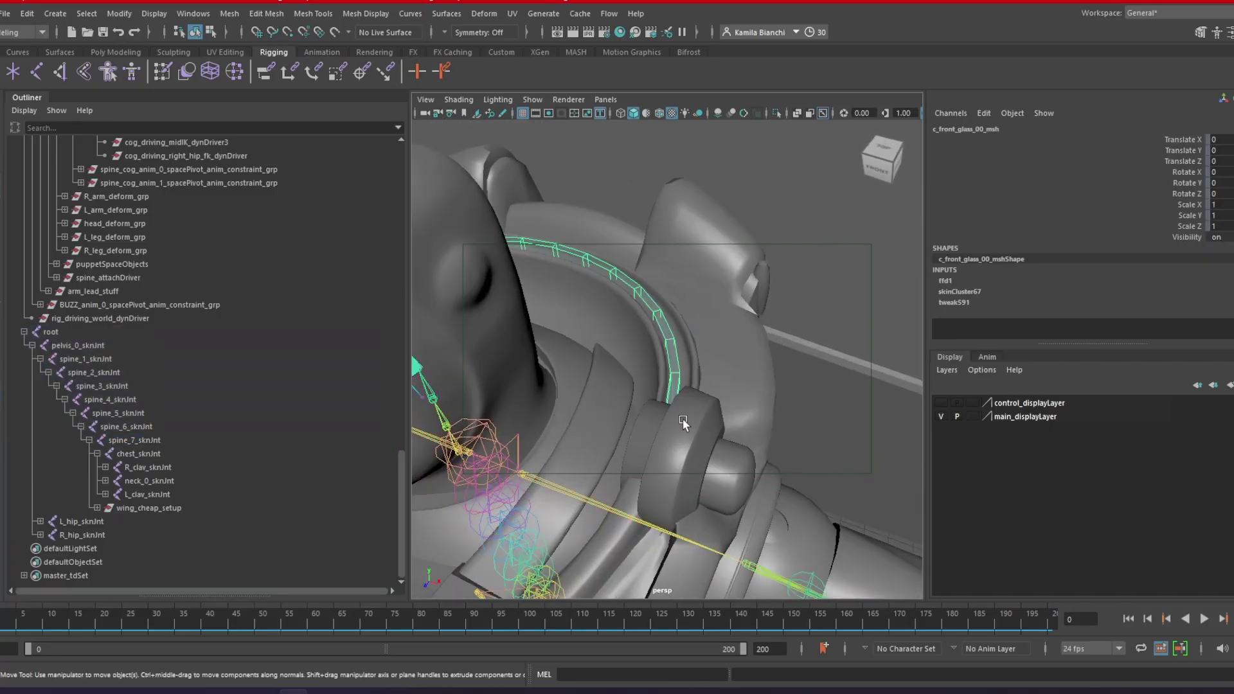
{"action": "double_click", "coordinate": [162, 74]}
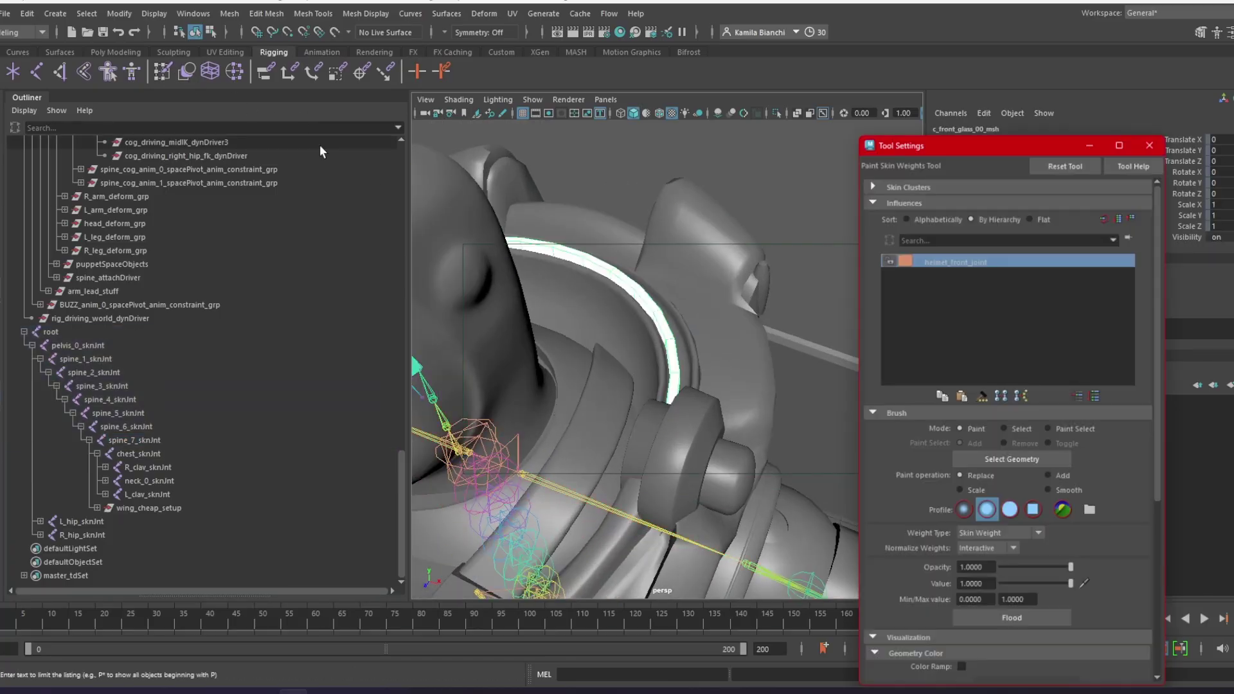
Step: Filter the Outliner by 'hel' and parent helmet_front_joint and helmet_back_joint under helmet_joints
{"action": "left_click", "coordinate": [1162, 138]}
{"action": "left_click", "coordinate": [173, 127]}
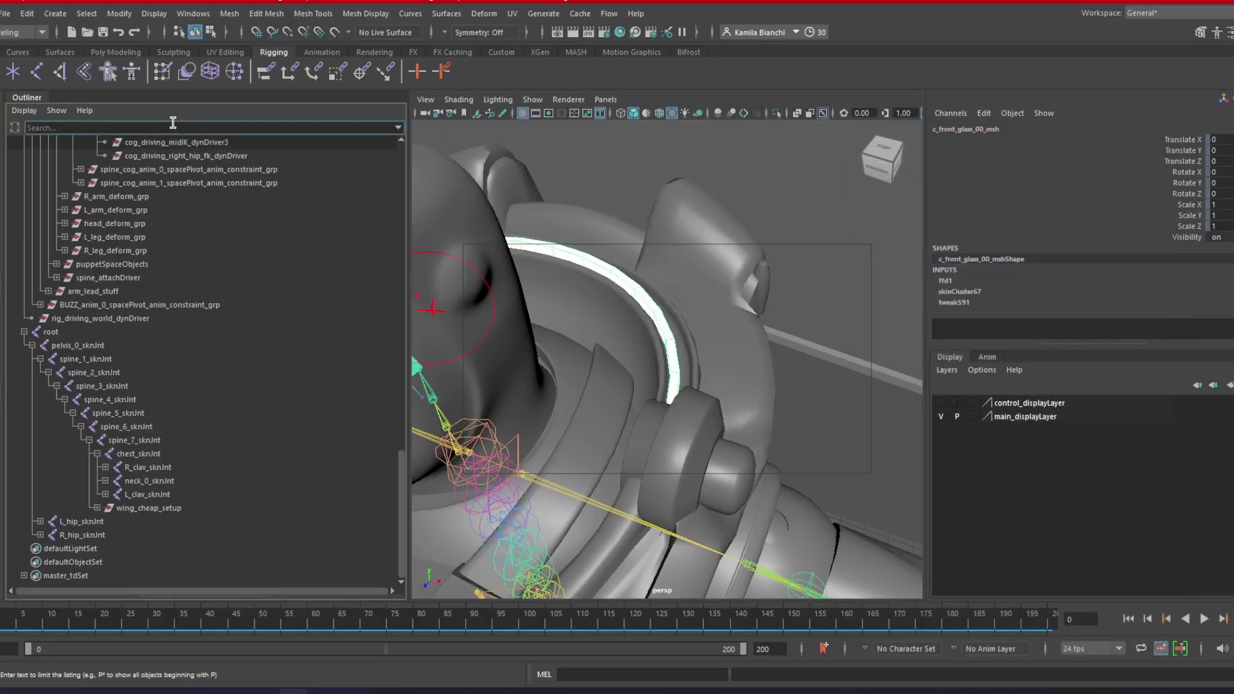
{"action": "type", "text": "helmet"}
{"action": "key", "text": "Return"}
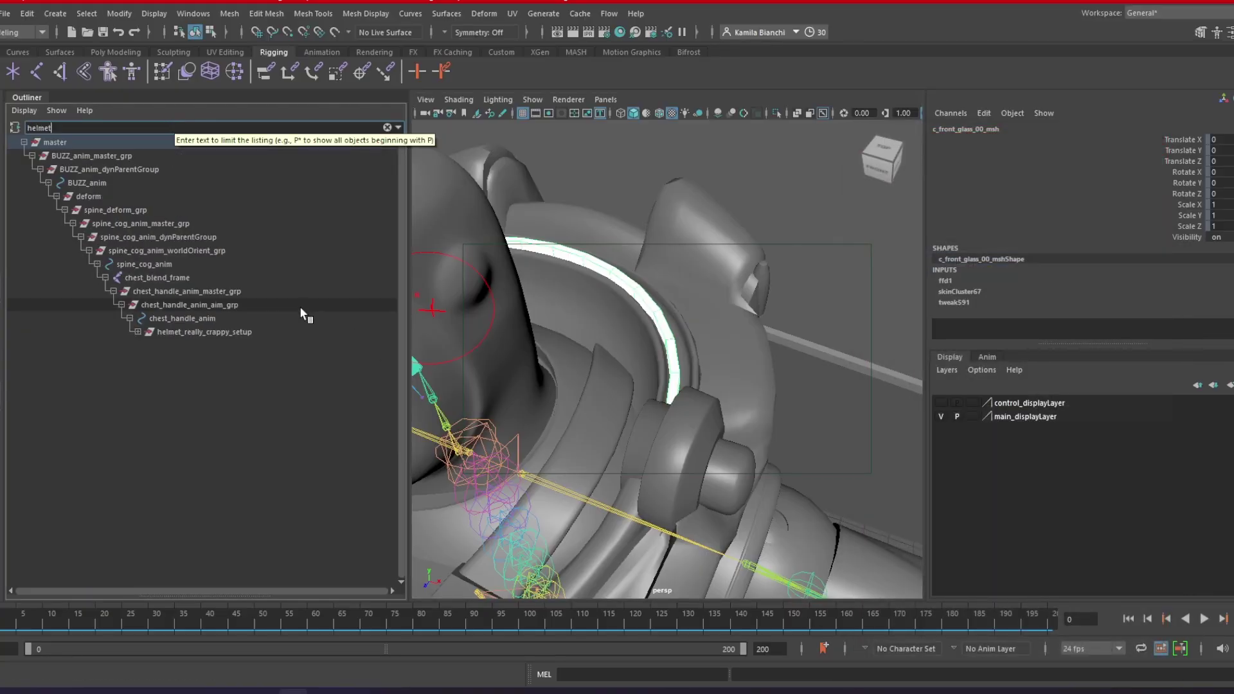
{"action": "left_click", "coordinate": [138, 331]}
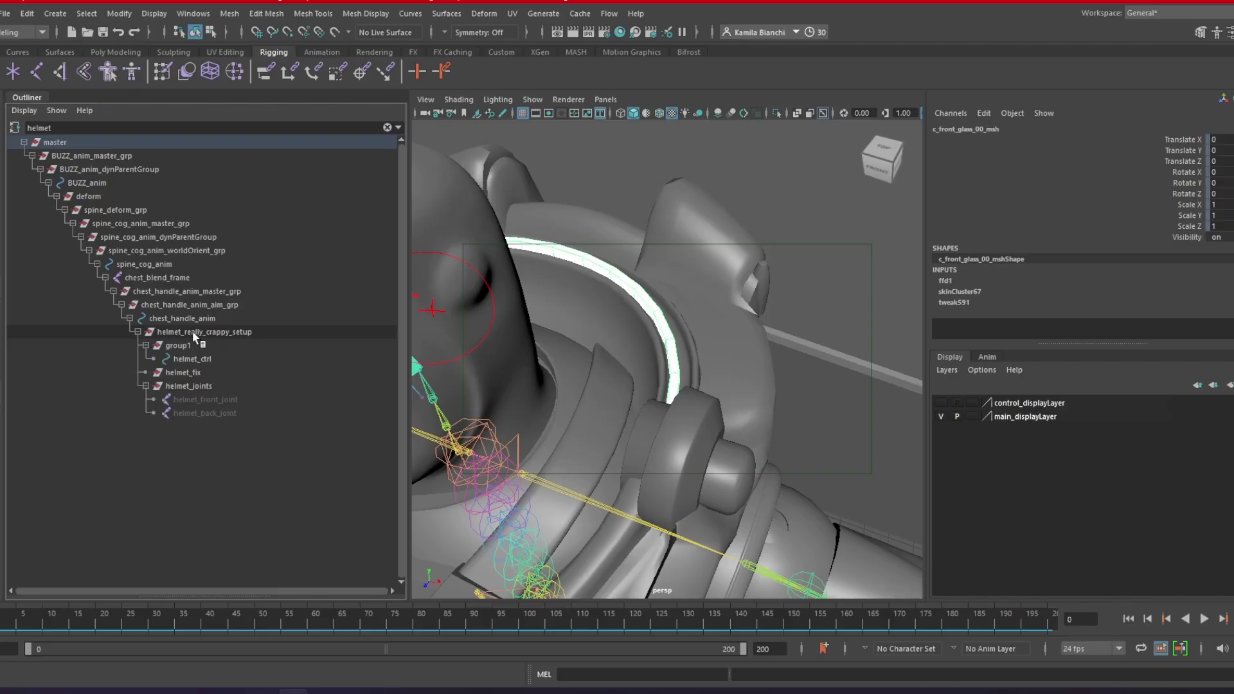
{"action": "left_click", "coordinate": [242, 401]}
{"action": "left_click", "coordinate": [242, 411], "text": "shift"}
{"action": "left_click_drag", "start_coordinate": [223, 396], "coordinate": [161, 390]}
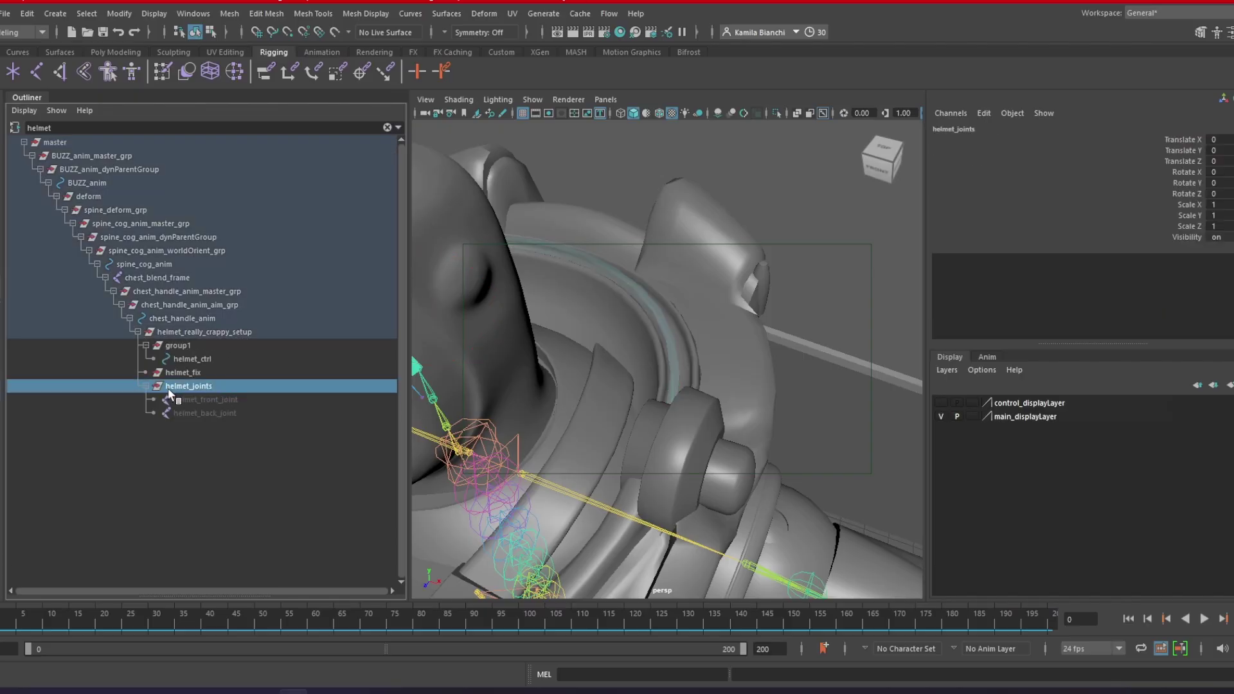
Step: Clear the Outliner filter and unparent helmet_joints to the scene's top level
{"action": "left_click", "coordinate": [388, 128]}
{"action": "scroll", "coordinate": [251, 395], "scroll_direction": "down", "scroll_amount": 20}
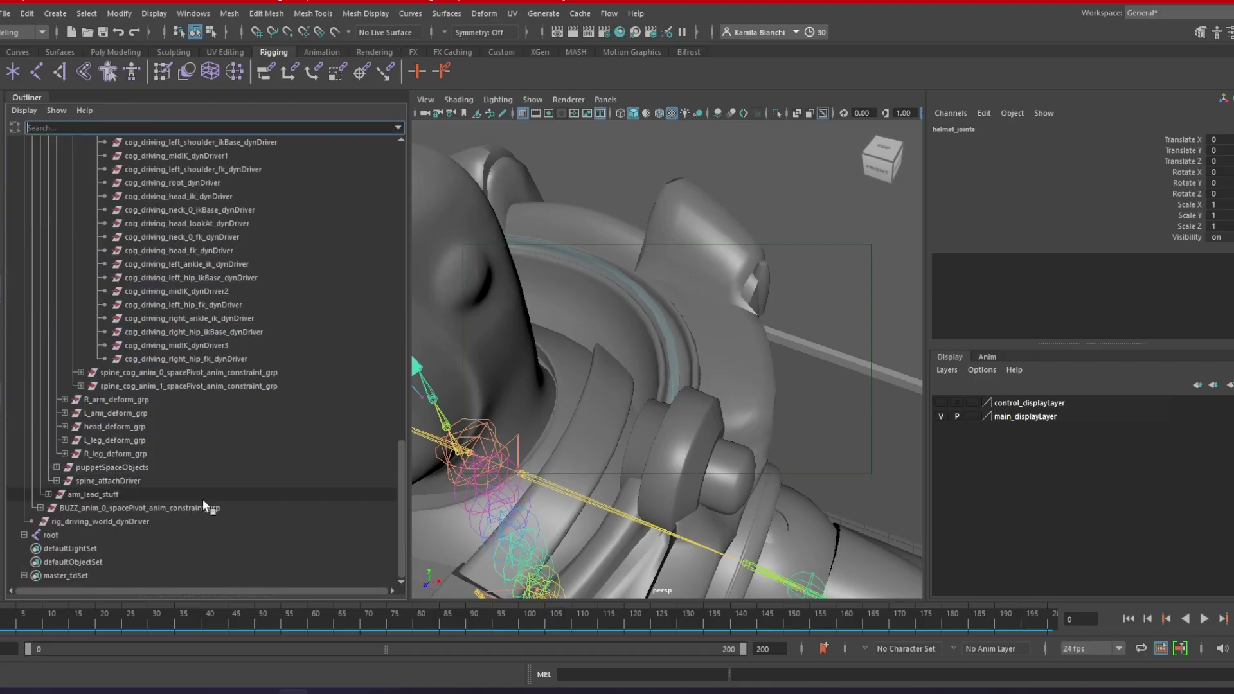
{"action": "scroll", "coordinate": [219, 492], "scroll_direction": "up", "scroll_amount": 15}
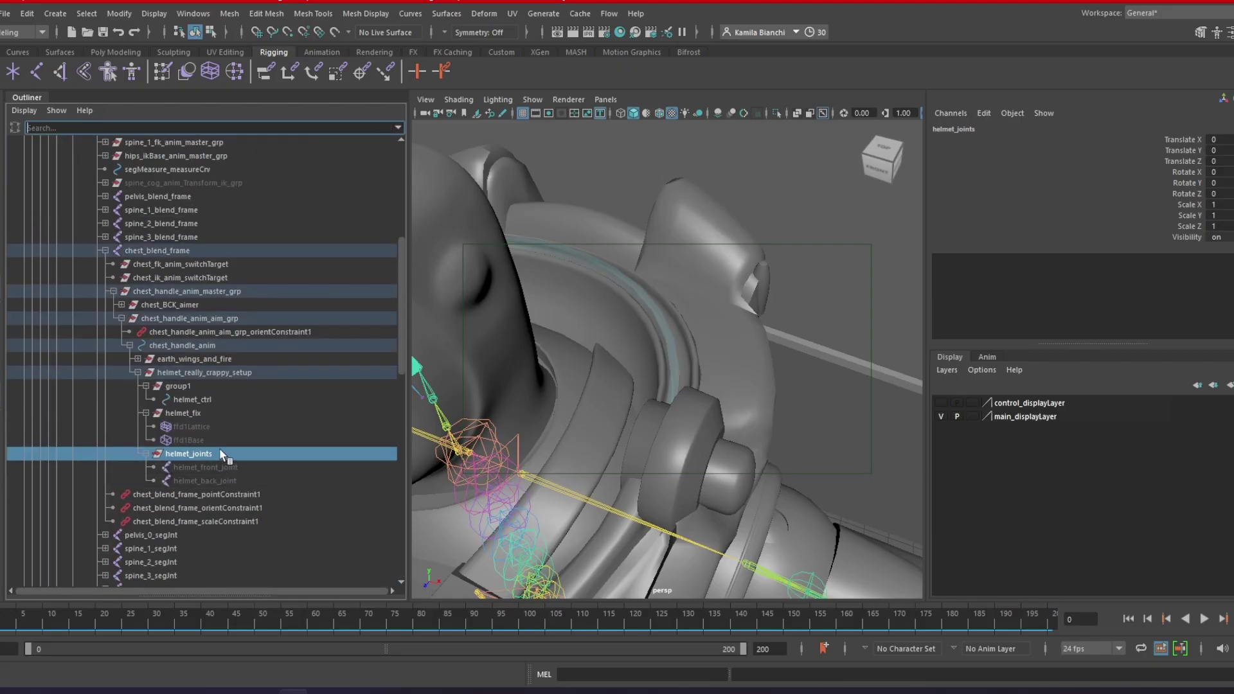
{"action": "key", "text": "shift+p"}
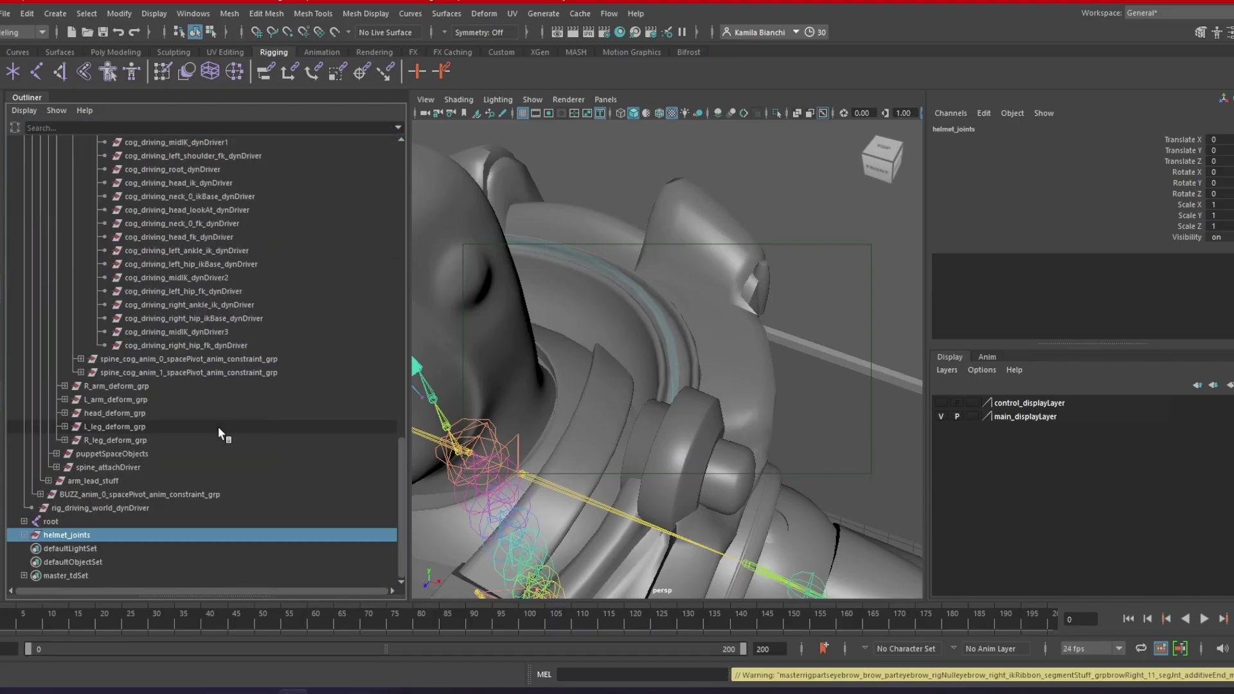
Step: Expand the root and pelvis_0_sknJnt hierarchy, collapse wing_cheap_setup, and frame the character
{"action": "left_click", "coordinate": [23, 520]}
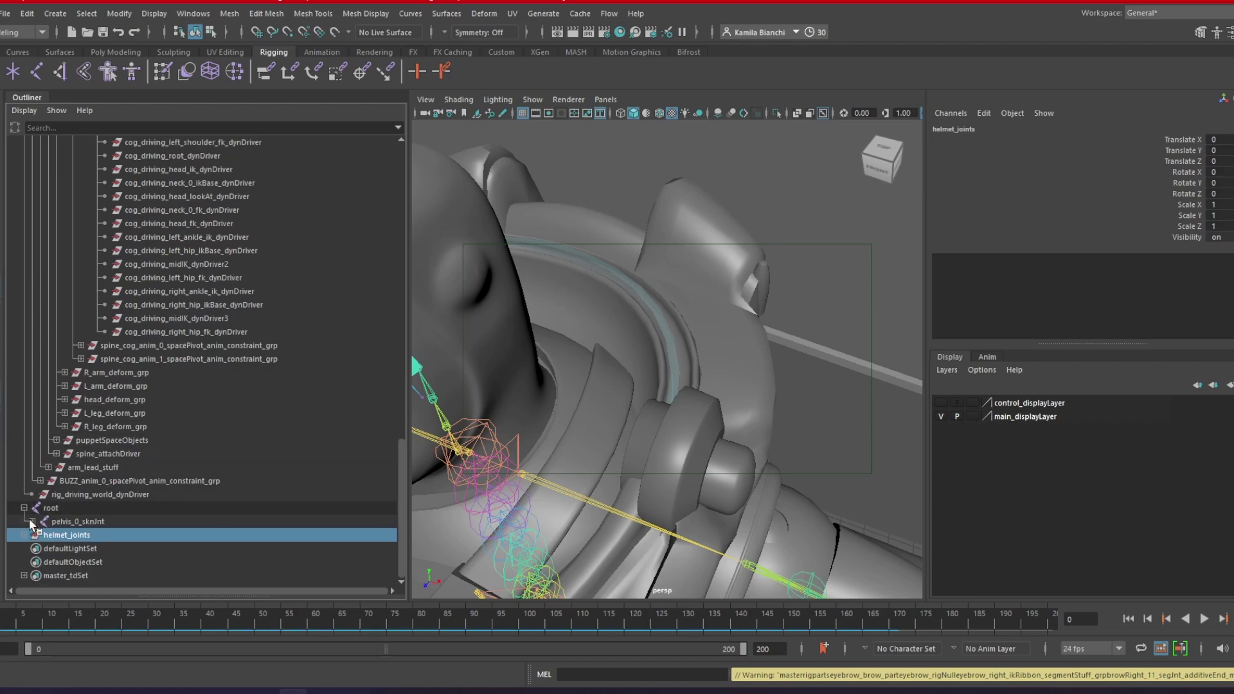
{"action": "left_click", "coordinate": [32, 521], "text": "shift"}
{"action": "scroll", "coordinate": [221, 504], "scroll_direction": "down", "scroll_amount": 10}
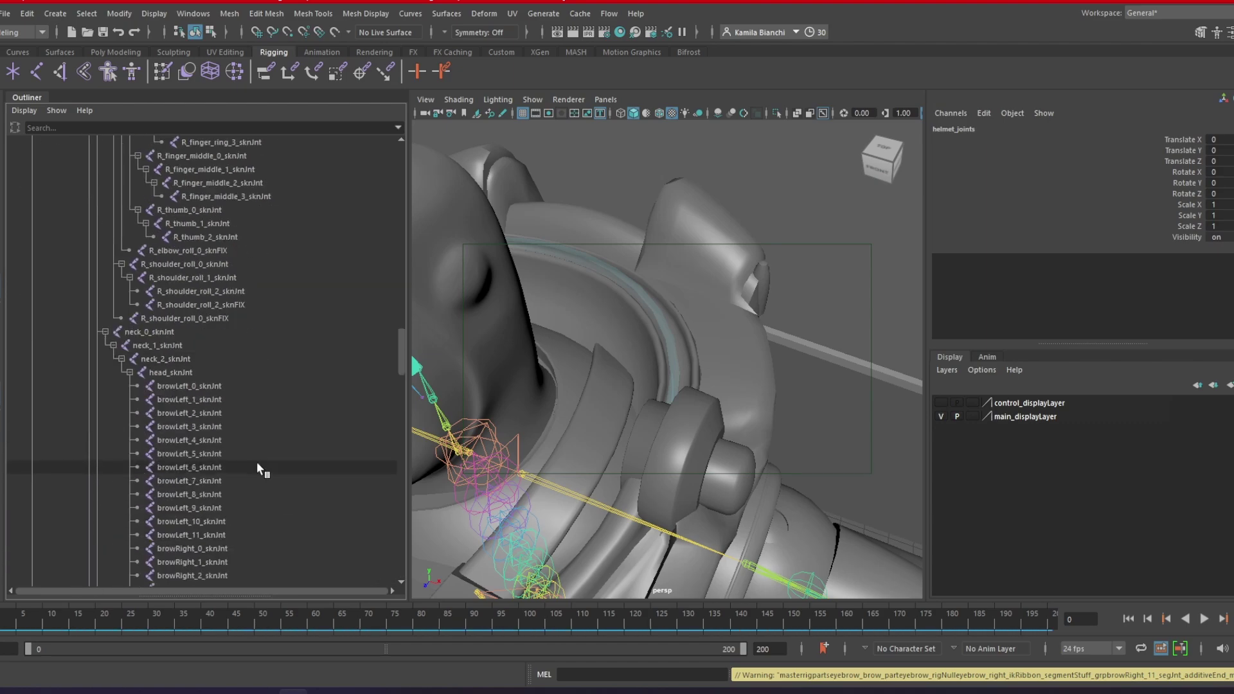
{"action": "scroll", "coordinate": [248, 461], "scroll_direction": "up", "scroll_amount": 10}
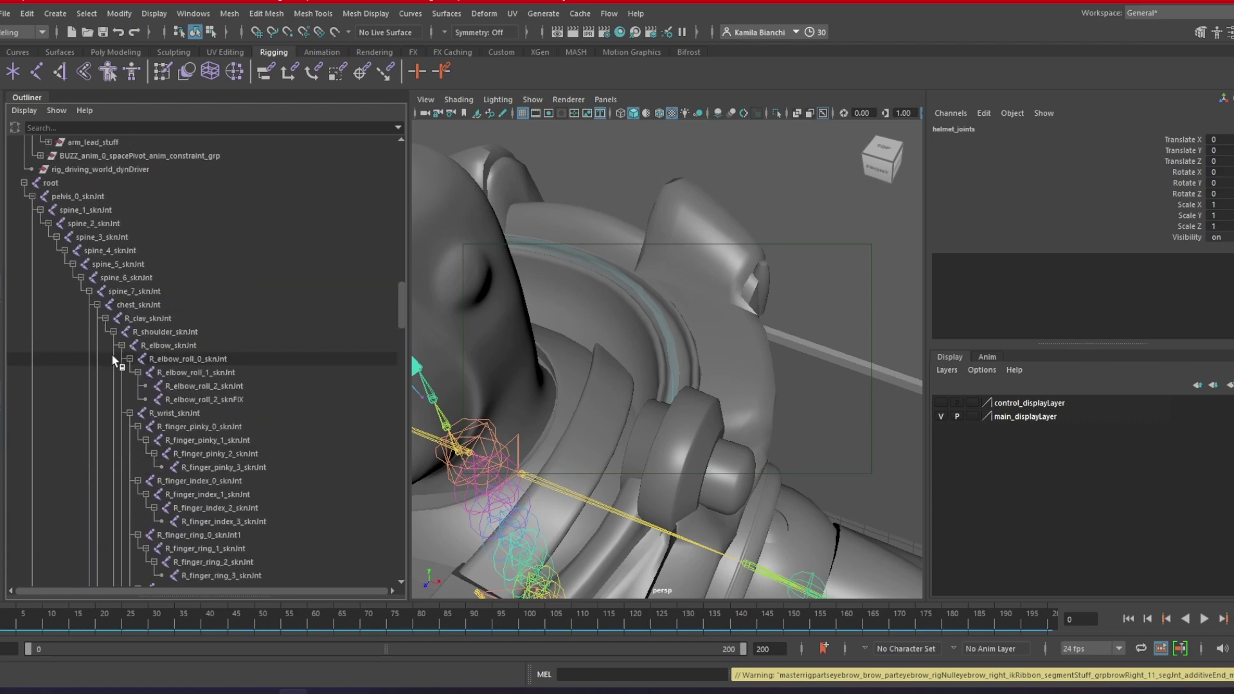
{"action": "left_click", "coordinate": [97, 318]}
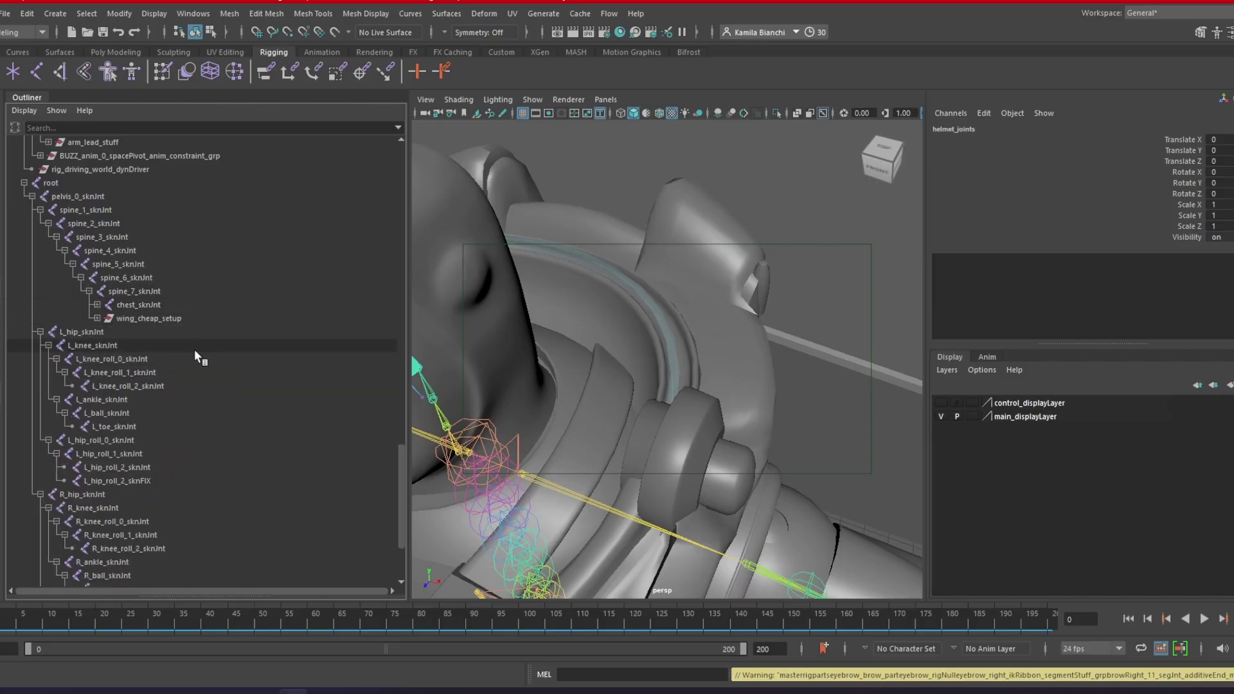
{"action": "key", "text": "a"}
{"action": "left_click_drag", "start_coordinate": [691, 453], "coordinate": [645, 418], "text": "alt"}
{"action": "scroll", "coordinate": [116, 531], "scroll_direction": "down", "scroll_amount": 3}
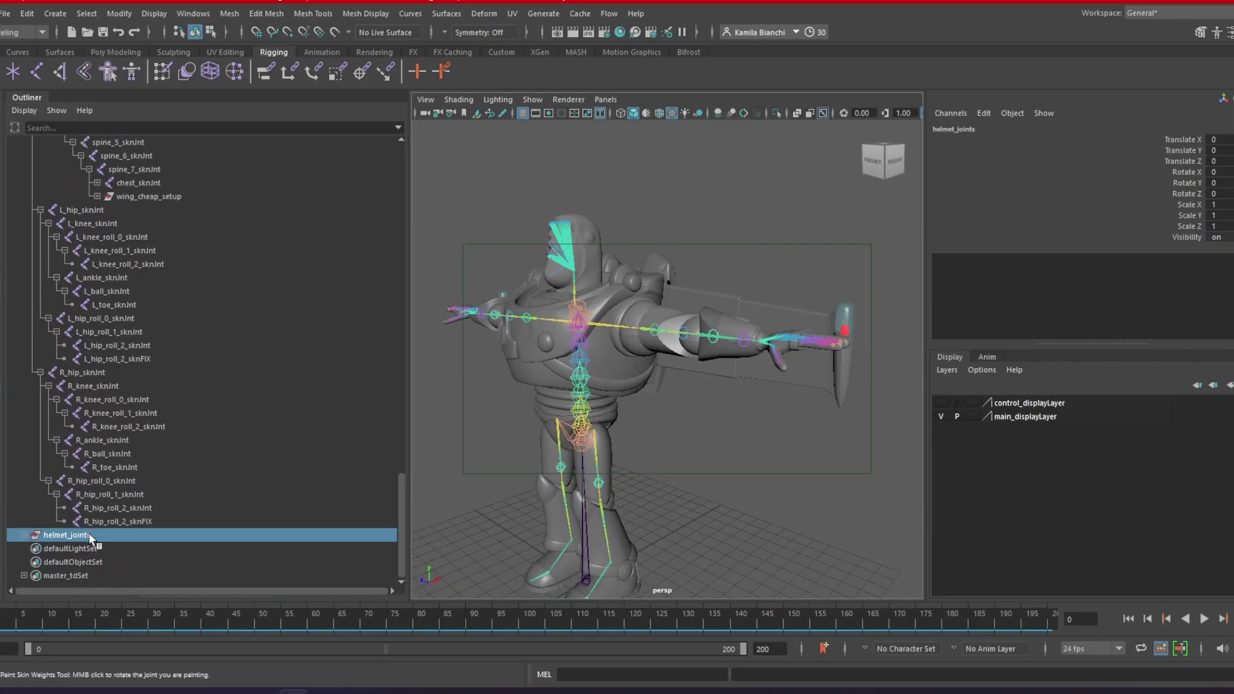
Step: Parent helmet_joints under spine_7_sknJnt and expand it to show both helmet joints
{"action": "middle_click_drag", "start_coordinate": [90, 537], "coordinate": [133, 168]}
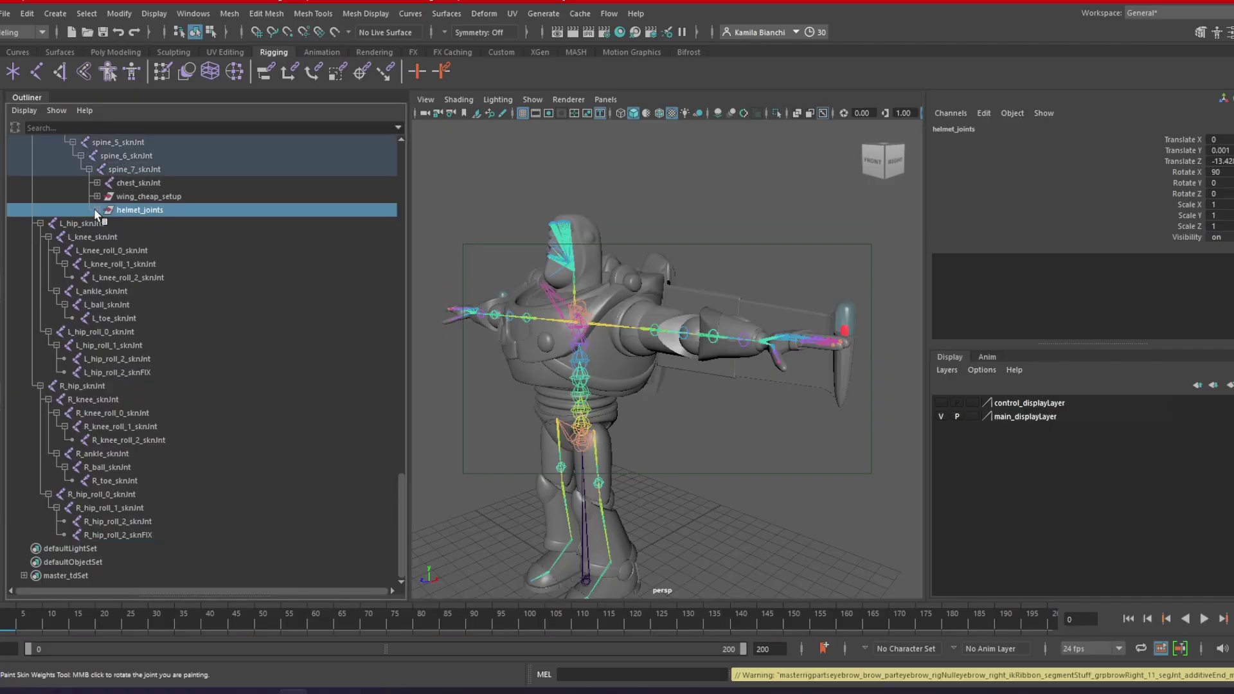
{"action": "left_click", "coordinate": [97, 210]}
{"action": "key", "text": "w"}
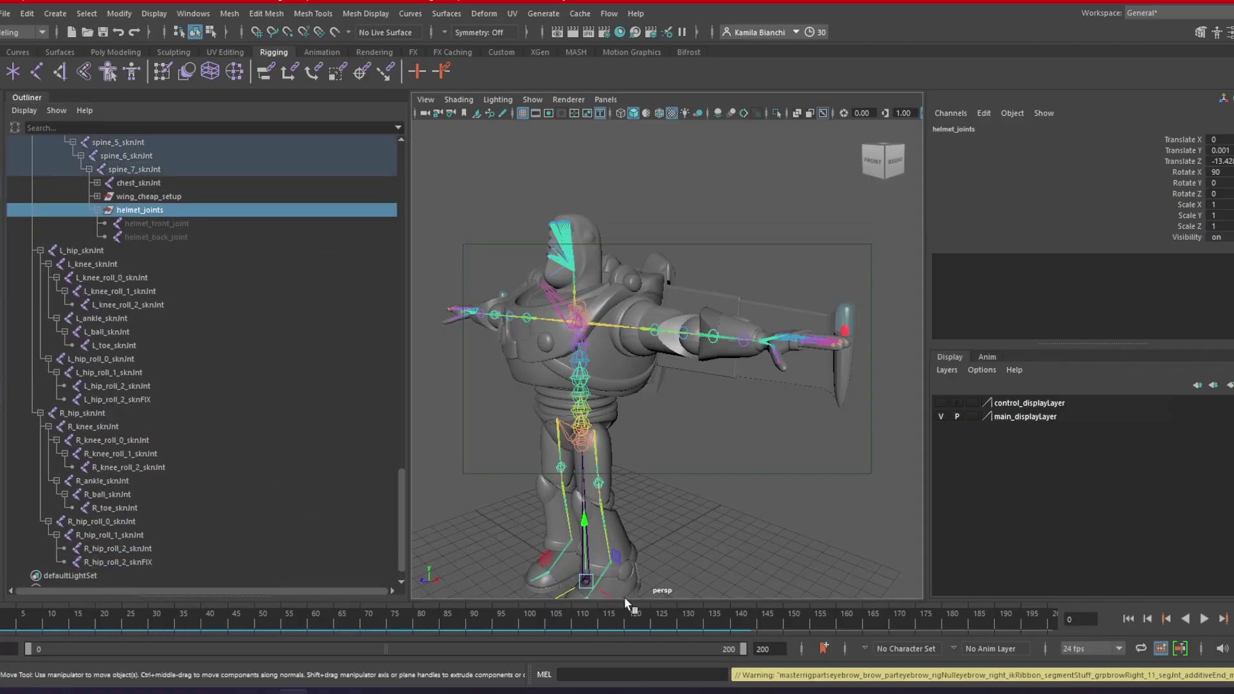
{"action": "scroll", "coordinate": [621, 601], "scroll_direction": "down", "scroll_amount": 4}
{"action": "left_click_drag", "start_coordinate": [617, 515], "coordinate": [598, 397]}
{"action": "key", "text": "ctrl+z"}
{"action": "scroll", "coordinate": [602, 406], "scroll_direction": "up", "scroll_amount": 5}
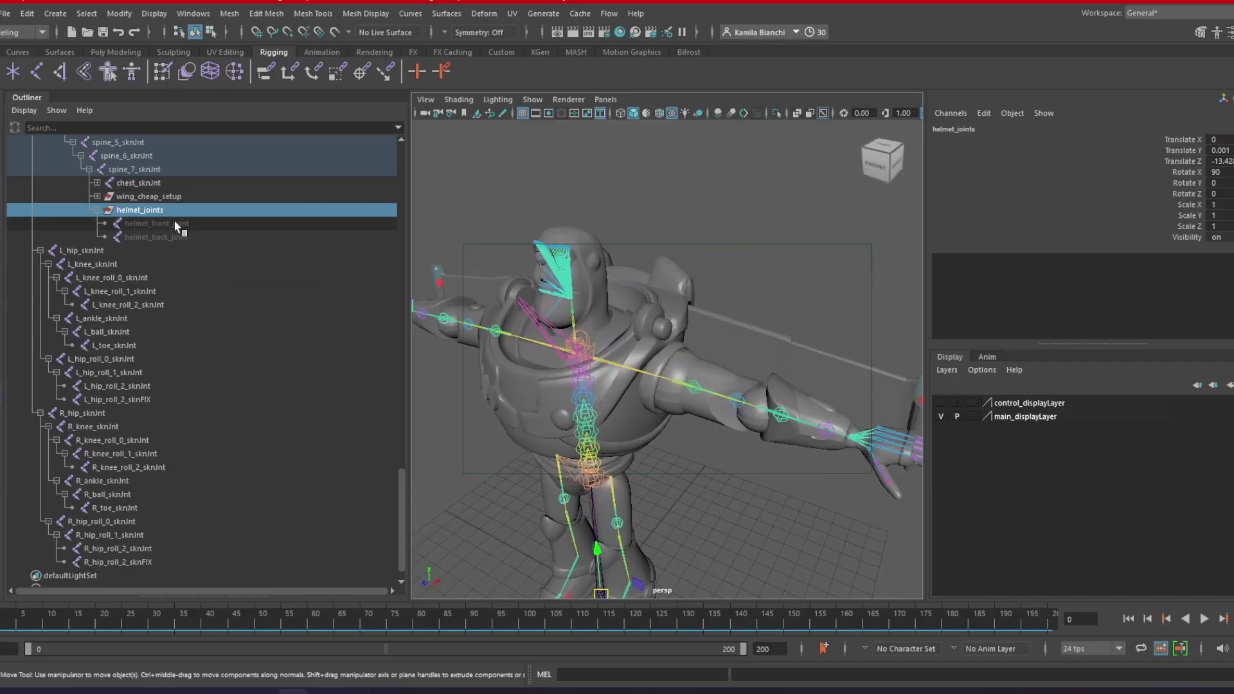
{"action": "scroll", "coordinate": [213, 462], "scroll_direction": "down", "scroll_amount": 1}
{"action": "scroll", "coordinate": [264, 403], "scroll_direction": "up", "scroll_amount": 6}
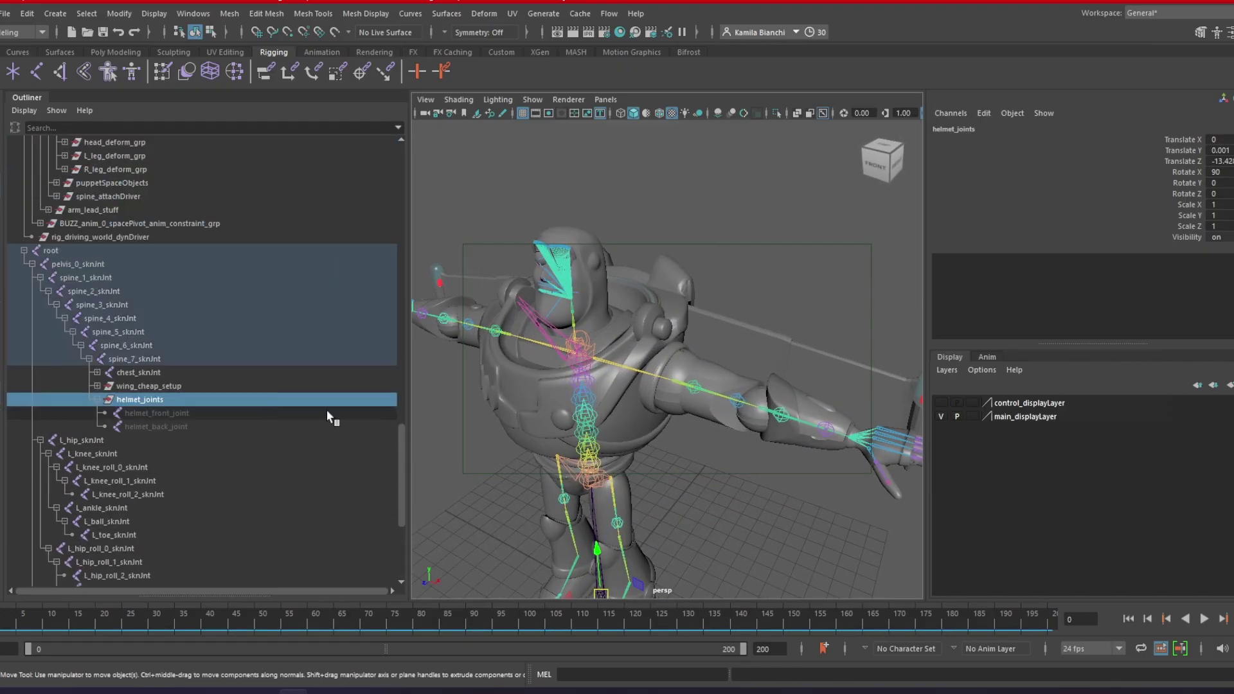
{"action": "middle_click_drag", "start_coordinate": [363, 411], "coordinate": [112, 390]}
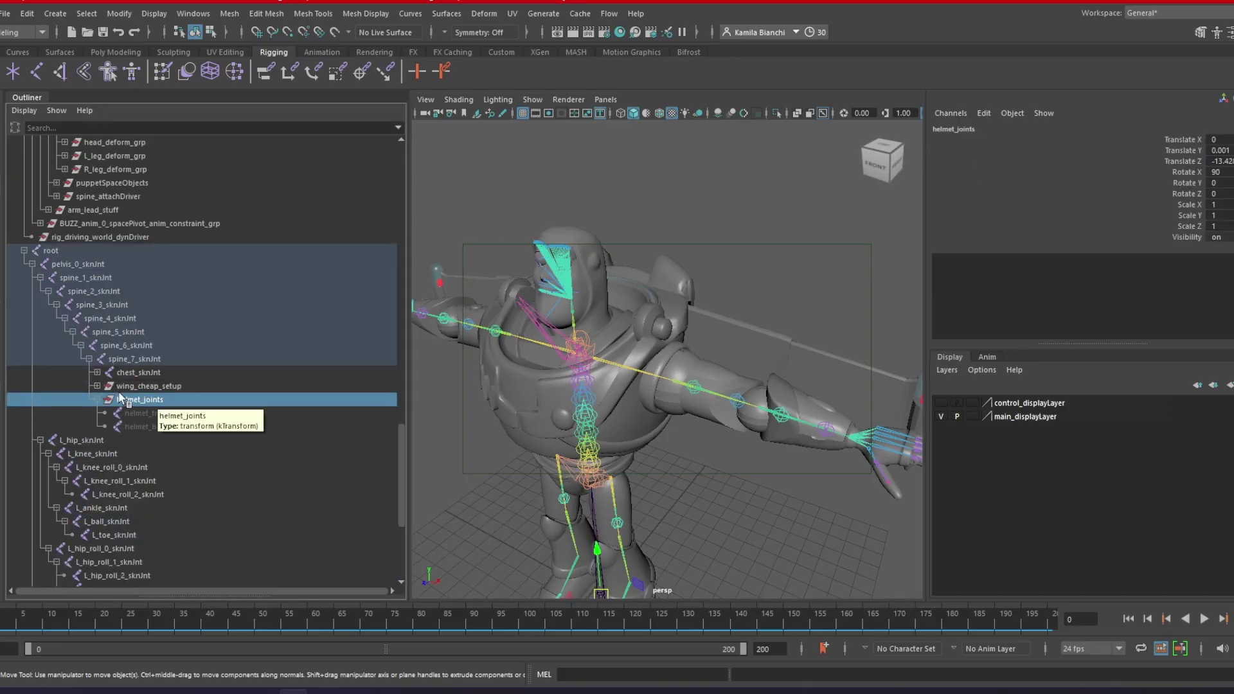
{"action": "left_click", "coordinate": [156, 387]}
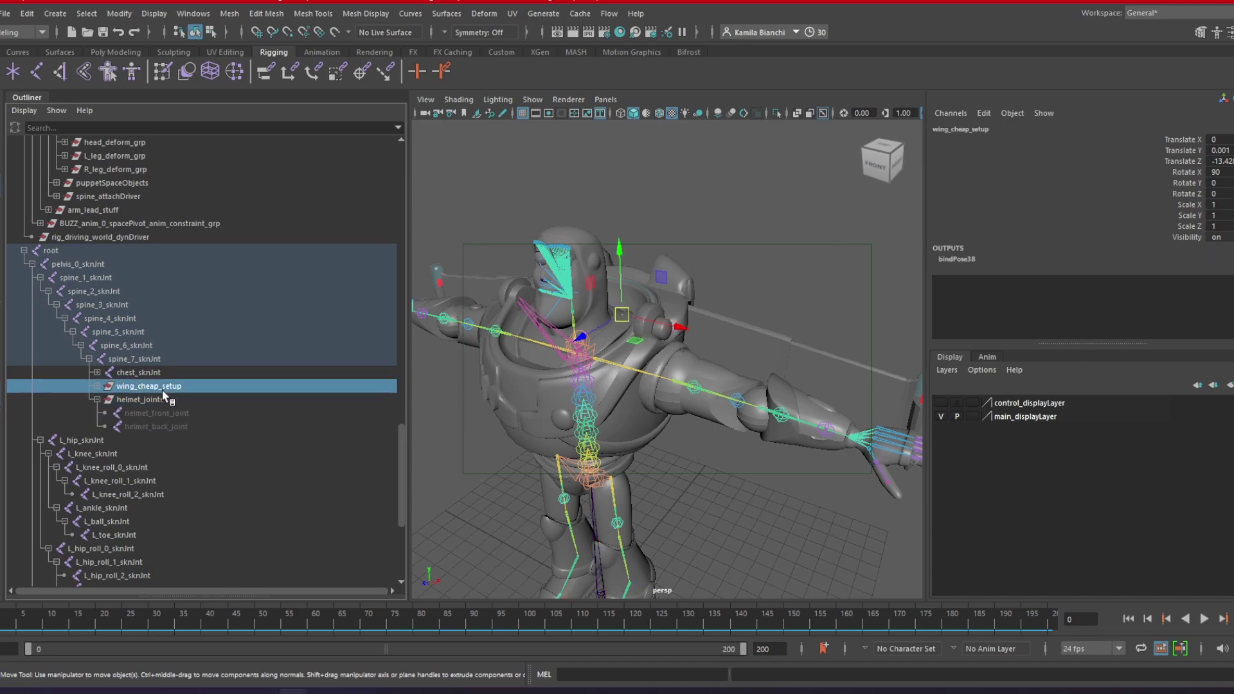
{"action": "left_click", "coordinate": [97, 386]}
{"action": "left_click", "coordinate": [164, 400]}
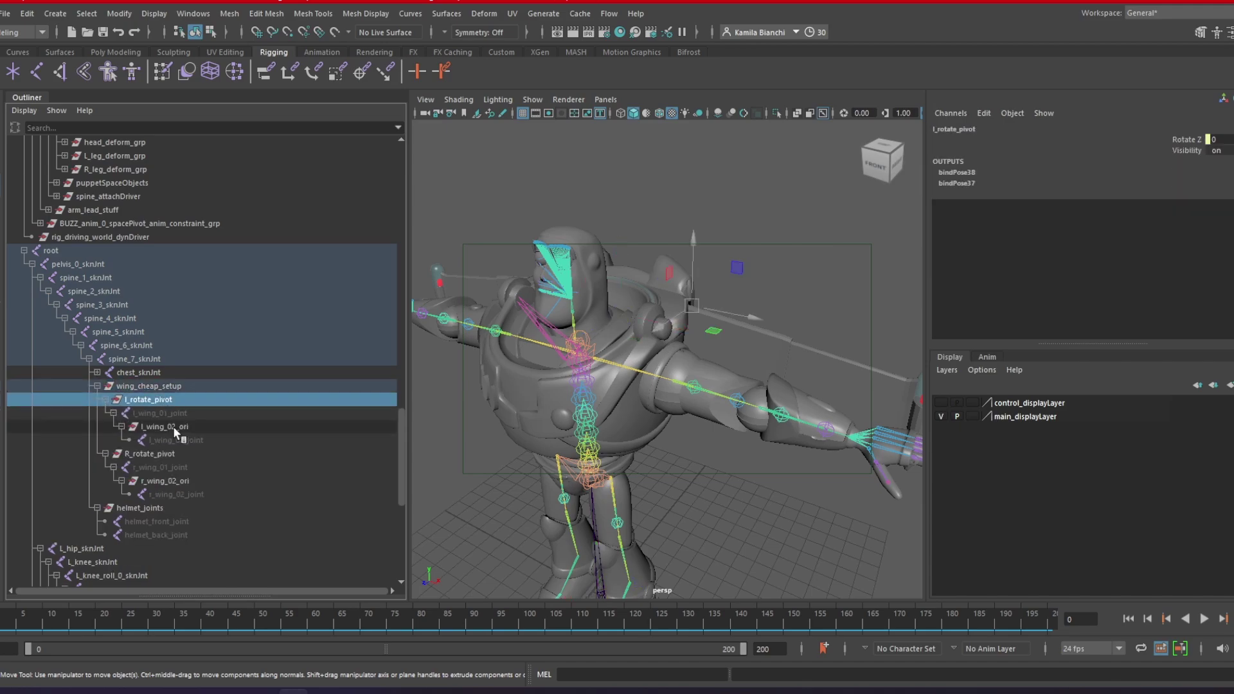
{"action": "left_click", "coordinate": [183, 439]}
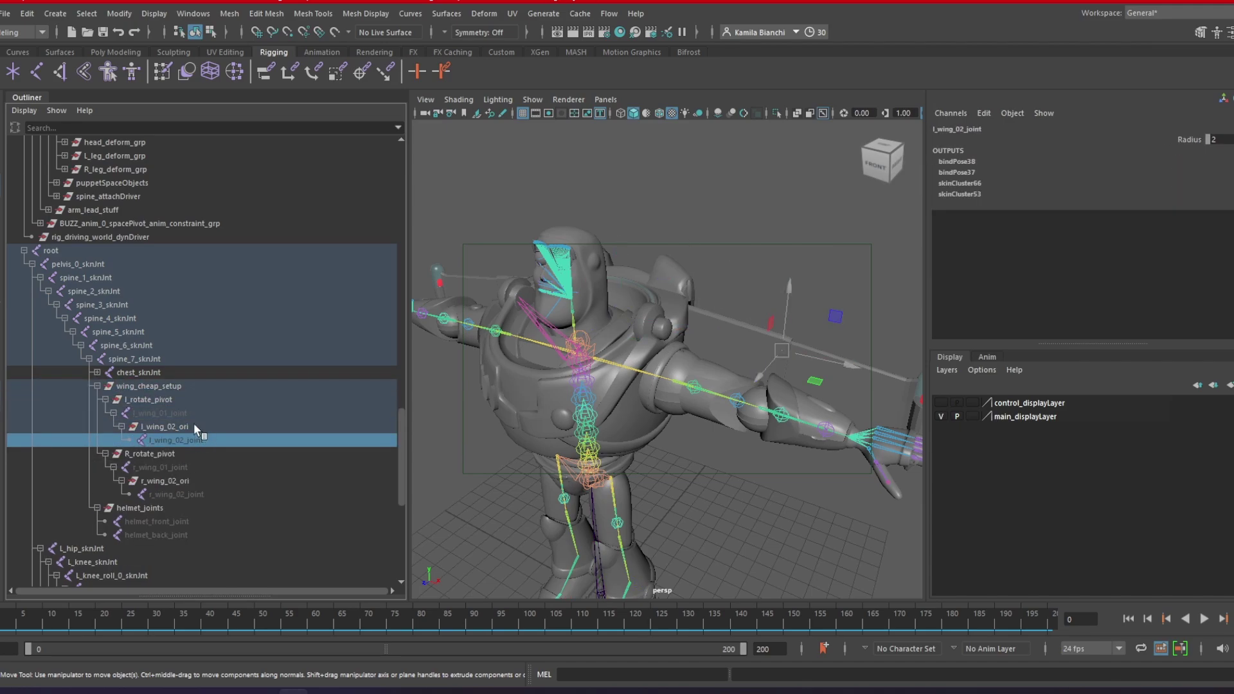
{"action": "left_click", "coordinate": [166, 386]}
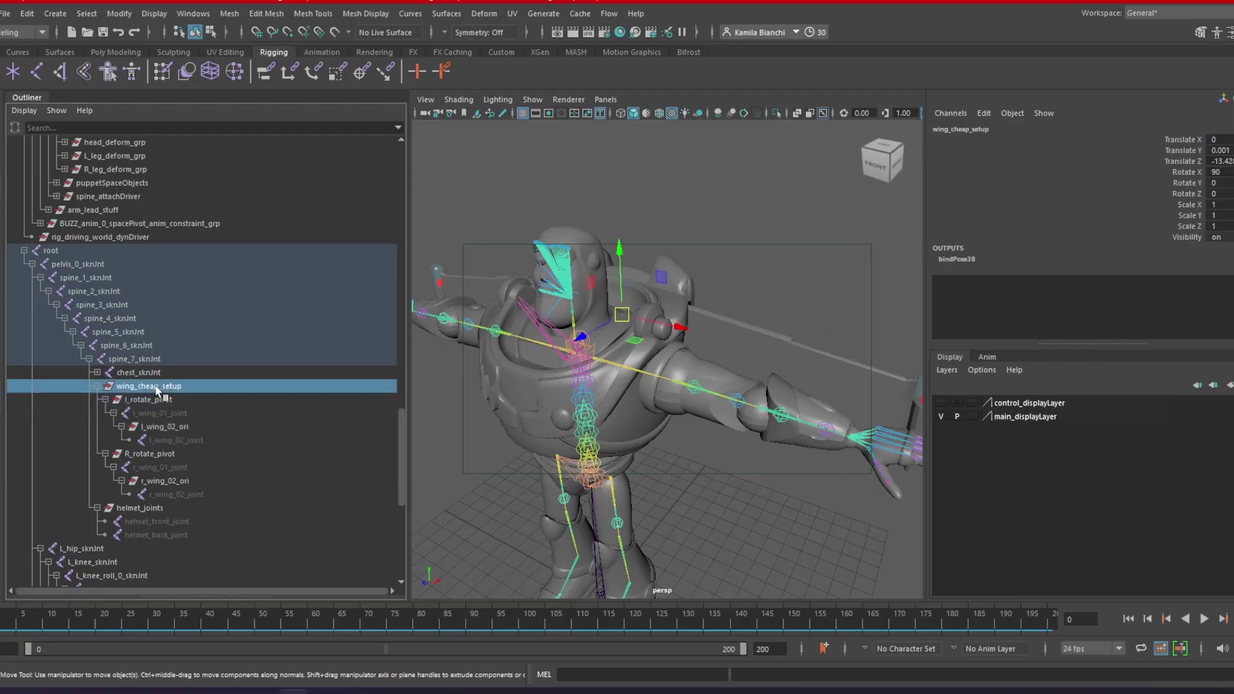
{"action": "left_click", "coordinate": [97, 387]}
{"action": "left_click", "coordinate": [153, 399]}
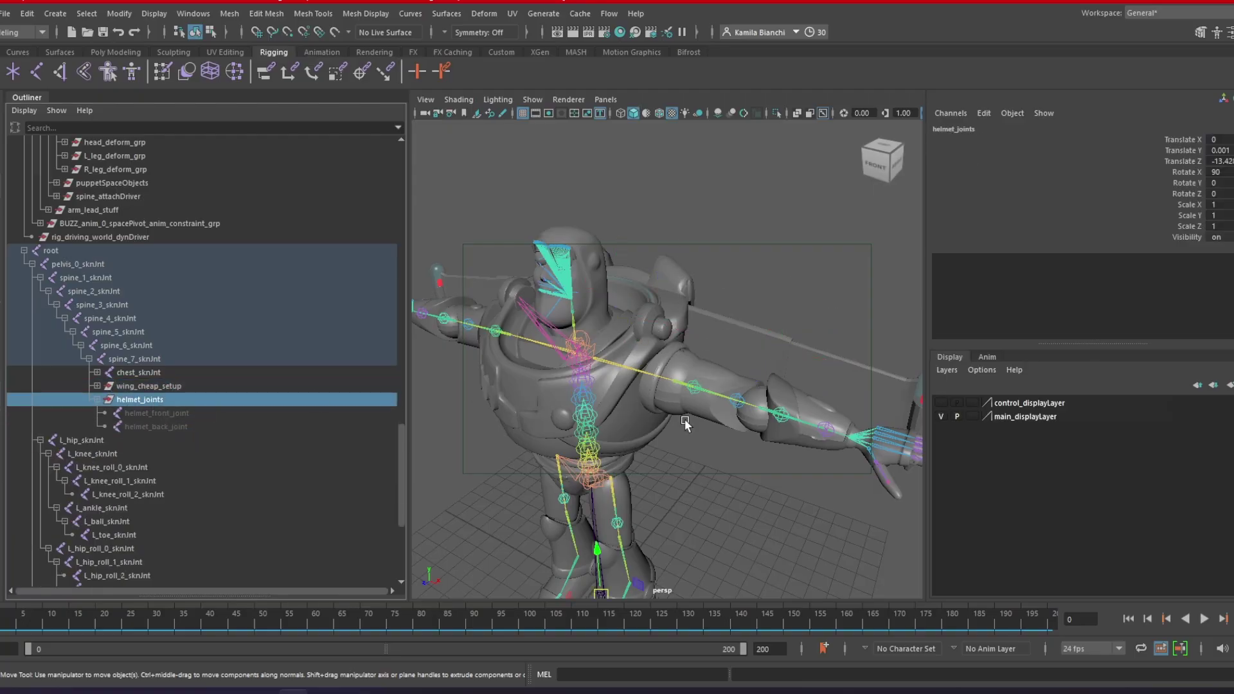
{"action": "left_click_drag", "start_coordinate": [701, 438], "coordinate": [603, 538], "text": "alt"}
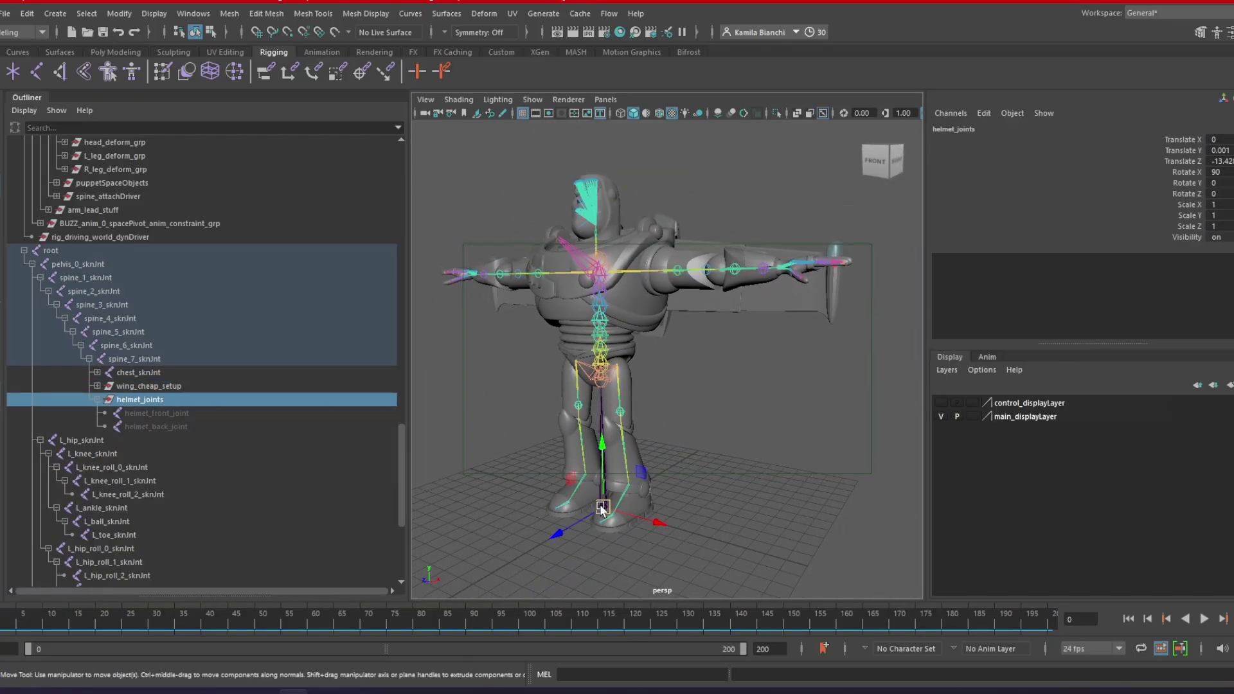
{"action": "left_click_drag", "start_coordinate": [163, 412], "coordinate": [172, 429]}
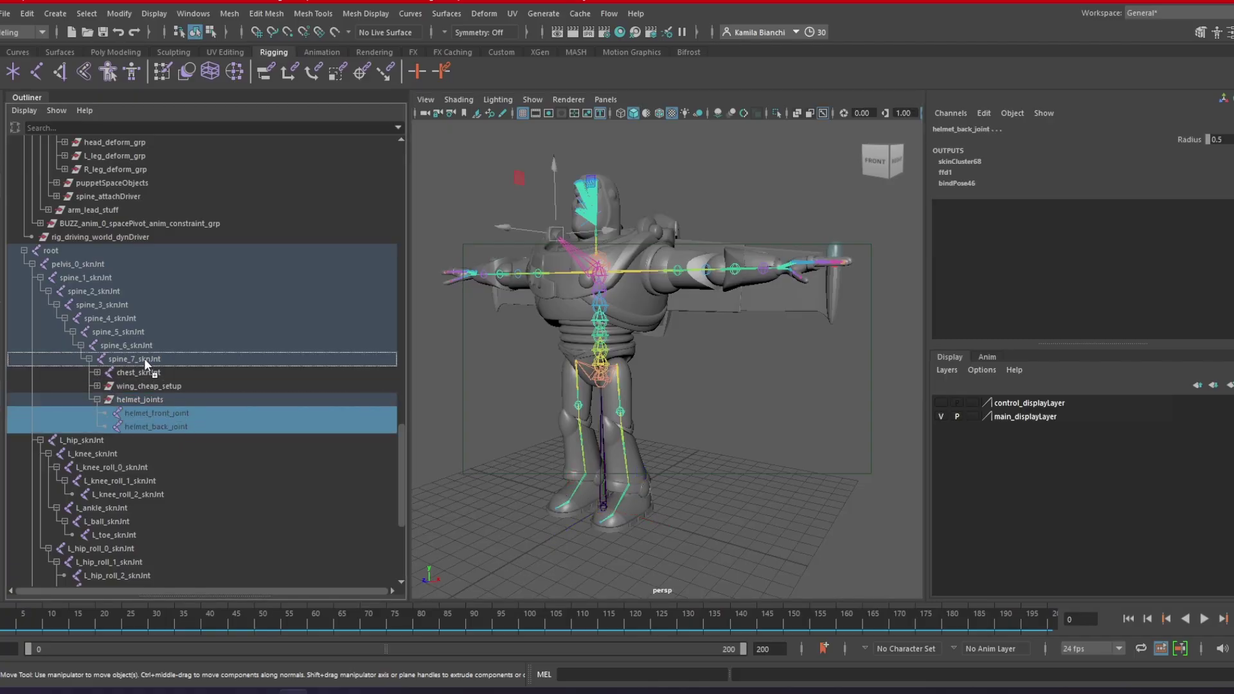
{"action": "middle_click_drag", "start_coordinate": [144, 357], "coordinate": [144, 358]}
{"action": "left_click", "coordinate": [144, 397]}
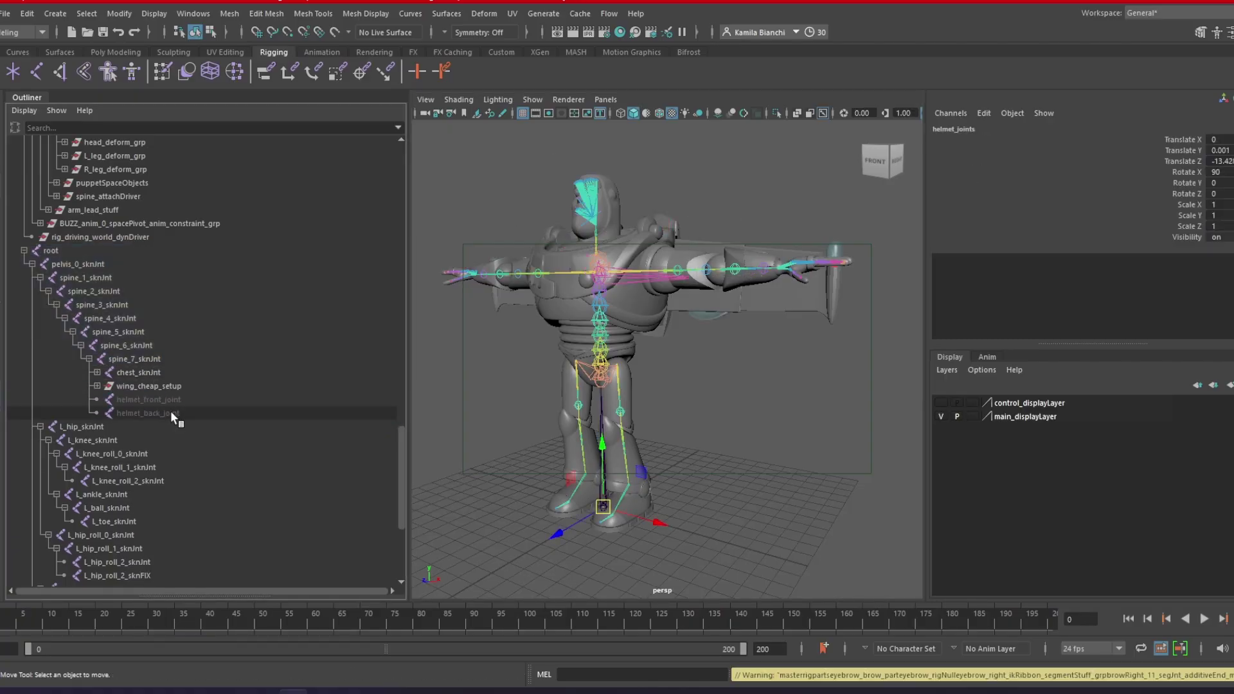
{"action": "key", "text": "Delete"}
{"action": "left_click_drag", "start_coordinate": [604, 359], "coordinate": [541, 368], "text": "alt"}
{"action": "key", "text": "ctrl+z"}
{"action": "key", "text": "ctrl+z"}
{"action": "key", "text": "ctrl+z"}
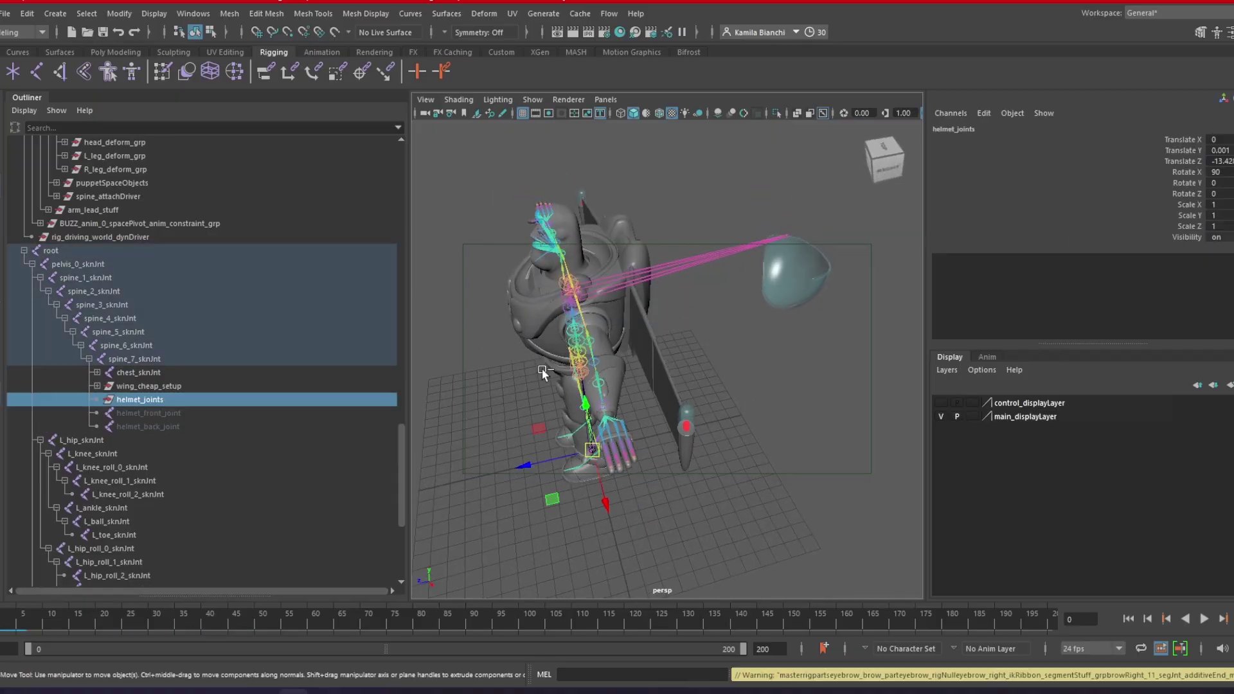
{"action": "key", "text": "ctrl+z"}
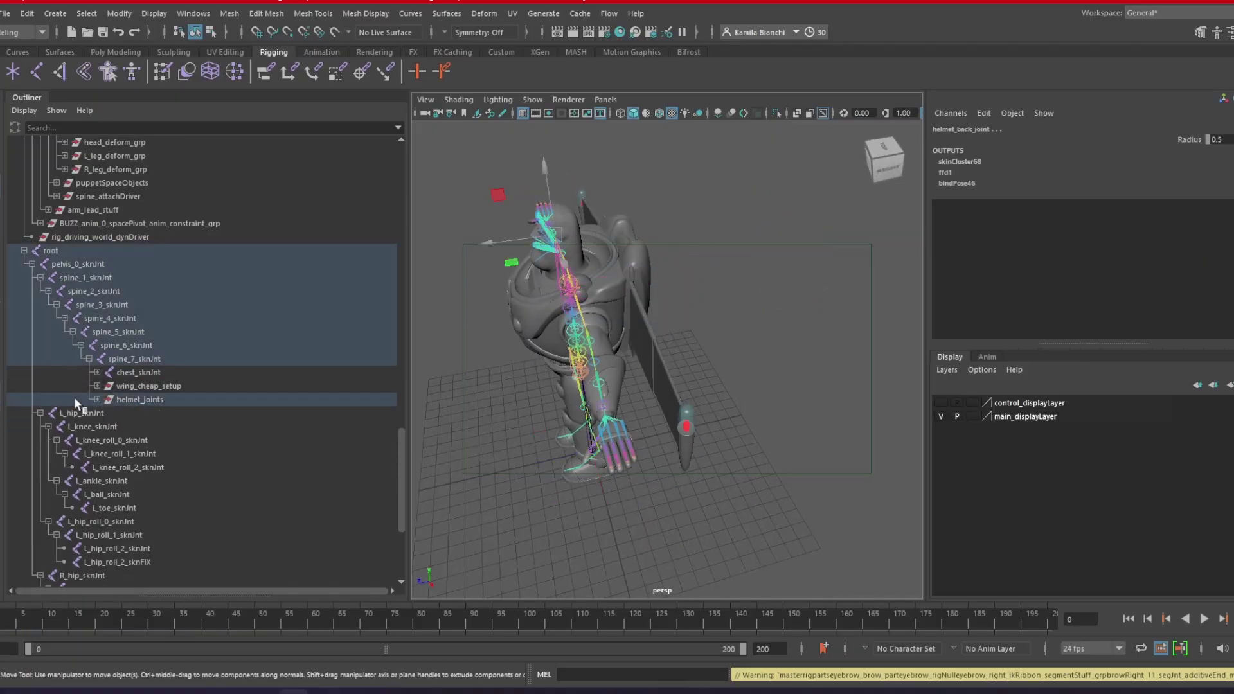
{"action": "left_click", "coordinate": [97, 399]}
{"action": "left_click", "coordinate": [98, 399]}
{"action": "left_click", "coordinate": [169, 413]}
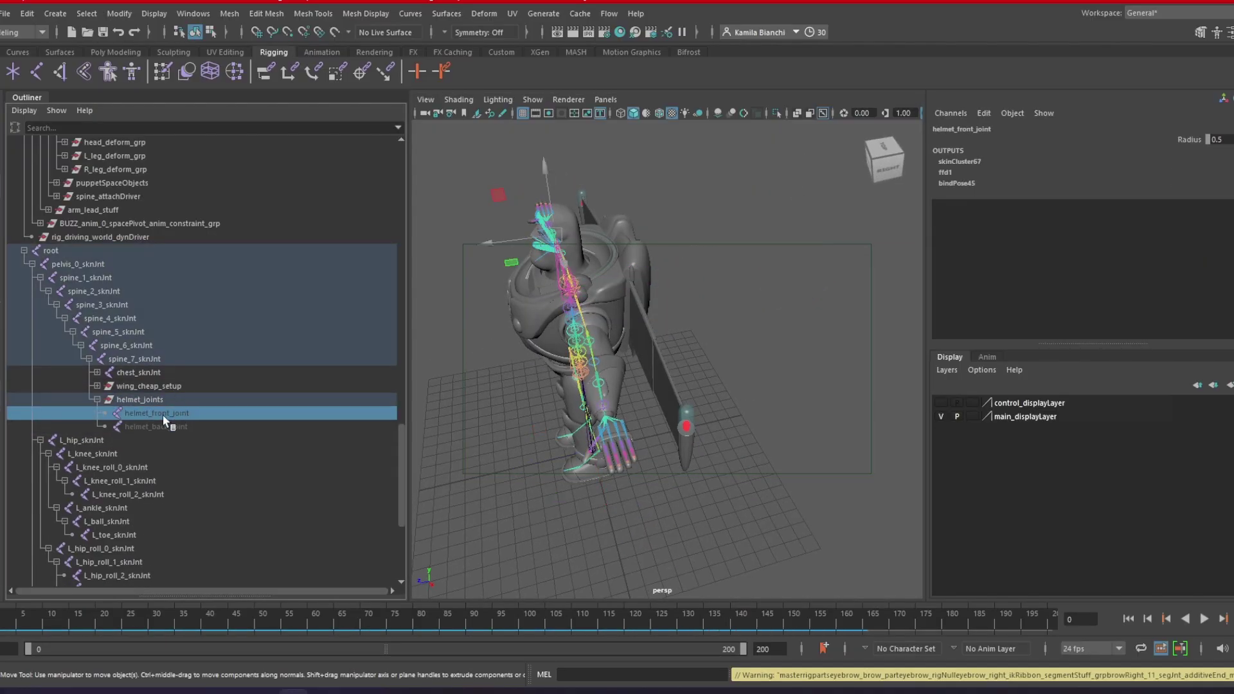
{"action": "left_click_drag", "start_coordinate": [488, 308], "coordinate": [647, 320], "text": "alt"}
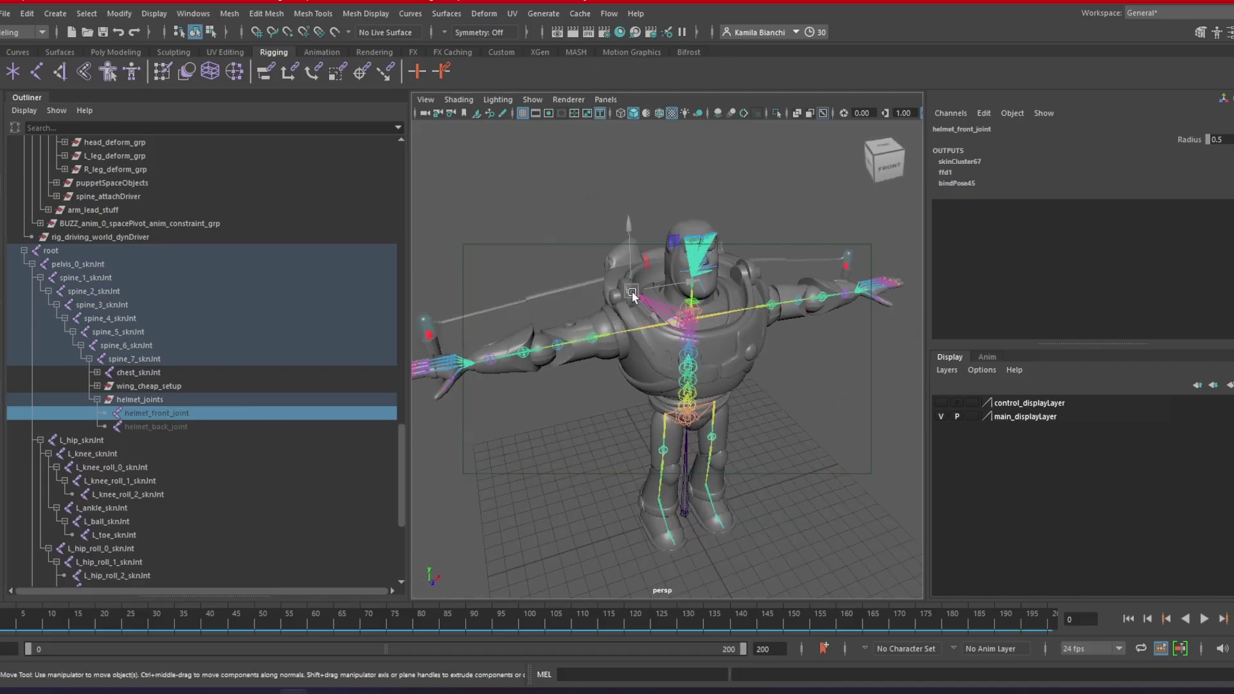
{"action": "left_click", "coordinate": [192, 400]}
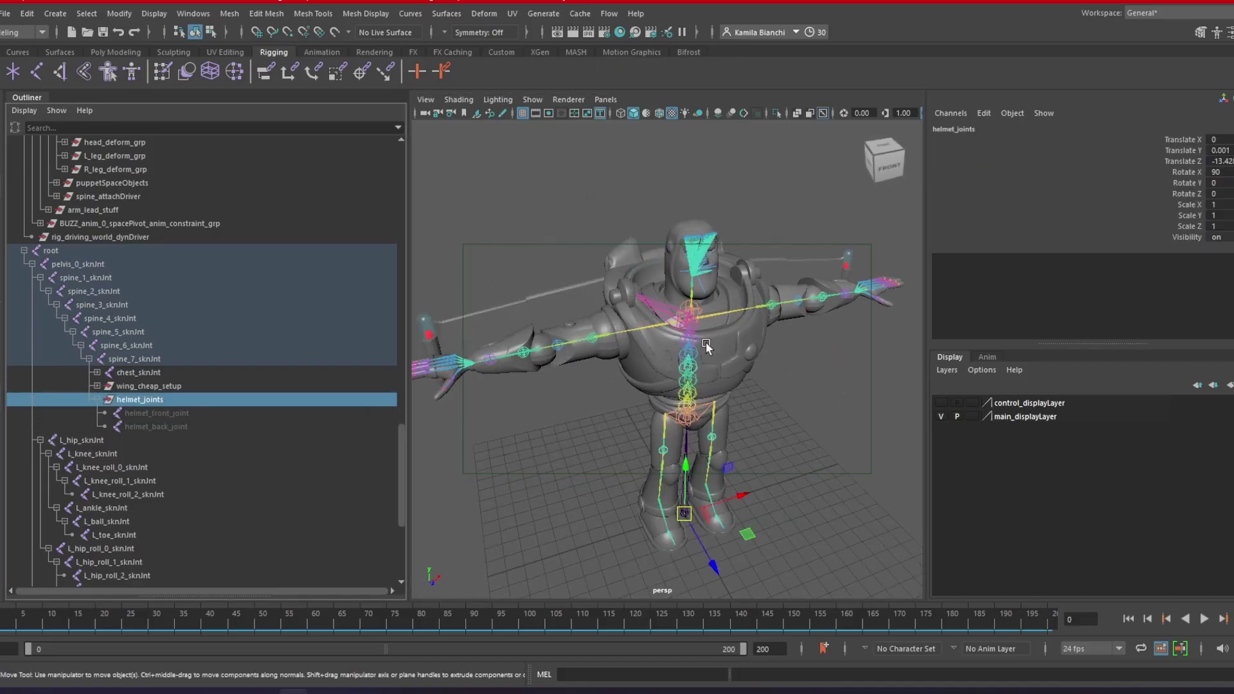
{"action": "left_click_drag", "start_coordinate": [694, 355], "coordinate": [642, 352], "text": "alt"}
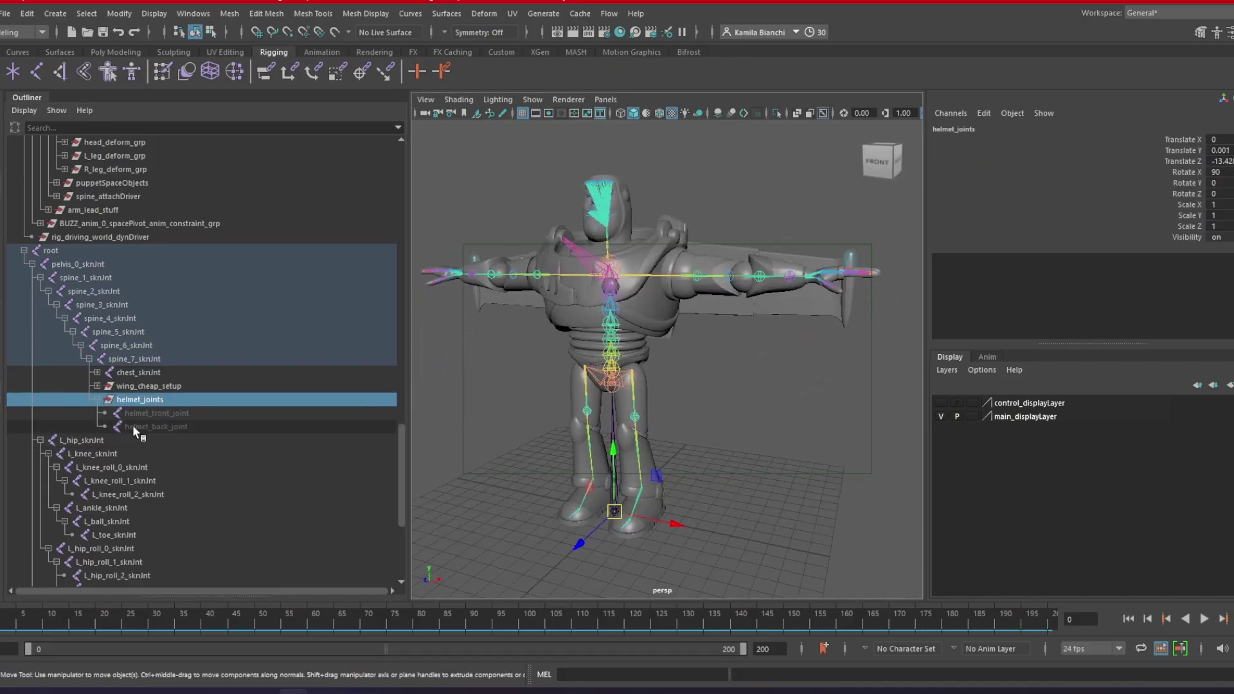
{"action": "left_click", "coordinate": [145, 412]}
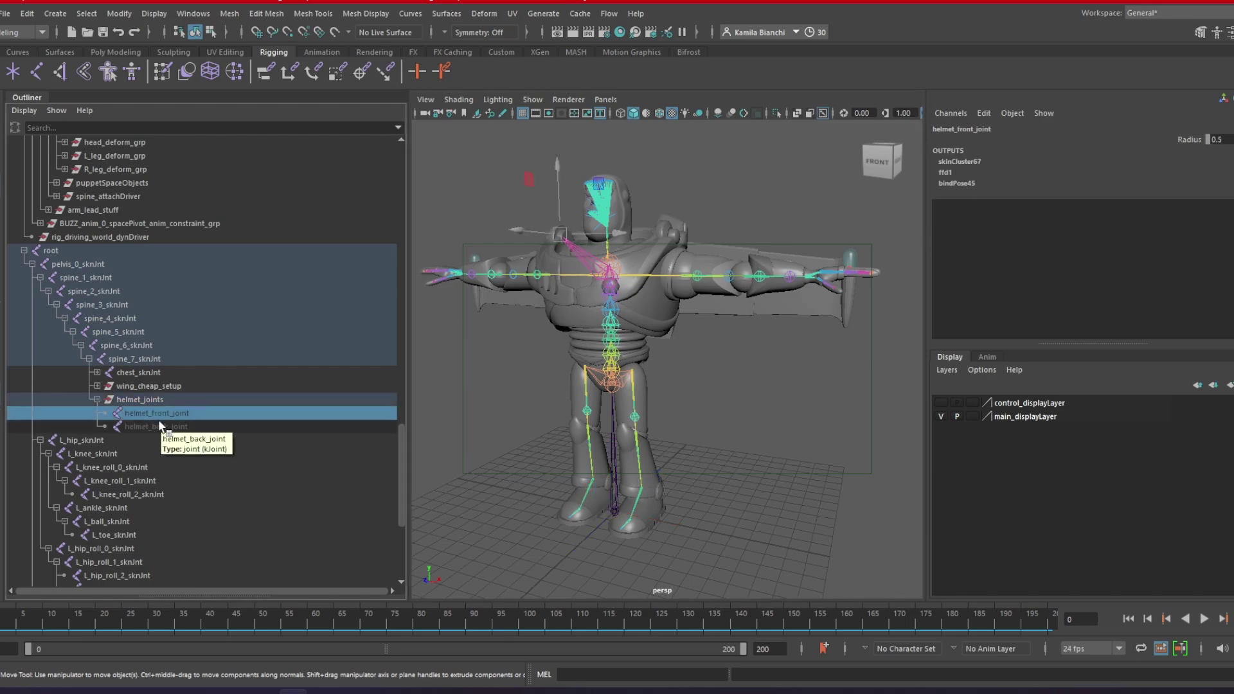
{"action": "left_click", "coordinate": [160, 426], "text": "shift"}
{"action": "middle_click_drag", "start_coordinate": [155, 412], "coordinate": [140, 360]}
{"action": "left_click_drag", "start_coordinate": [687, 332], "coordinate": [540, 377], "text": "alt"}
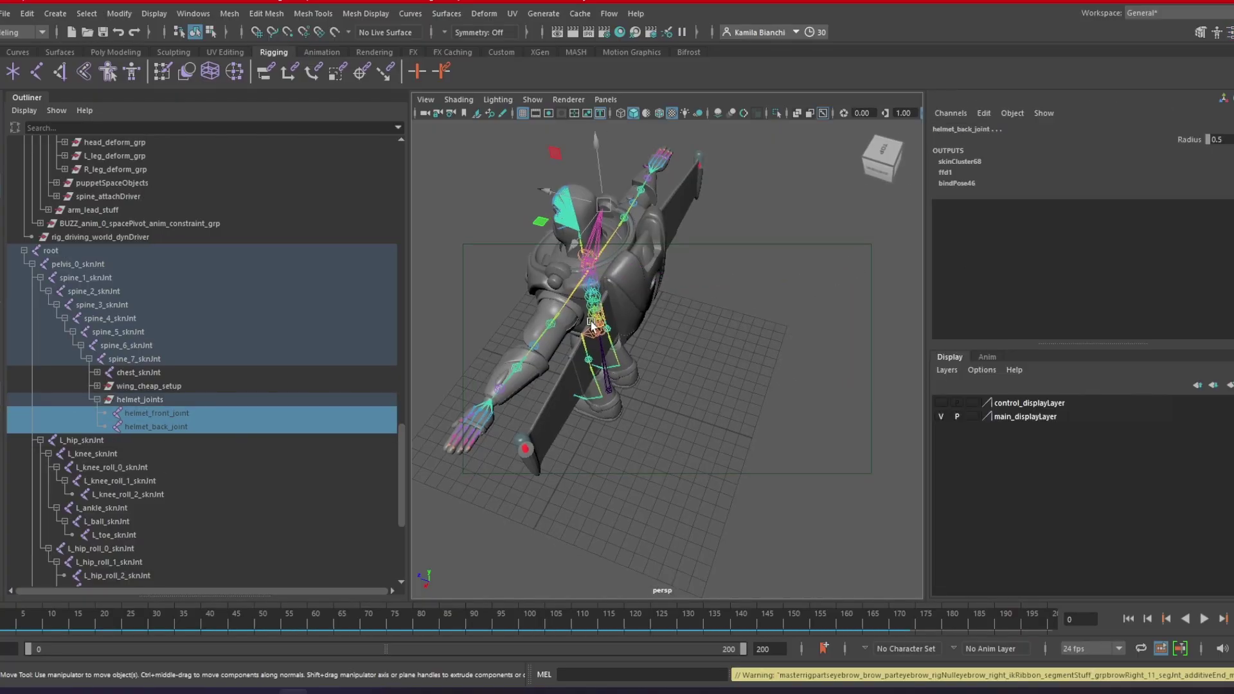
{"action": "left_click", "coordinate": [480, 482]}
{"action": "left_click", "coordinate": [157, 411]}
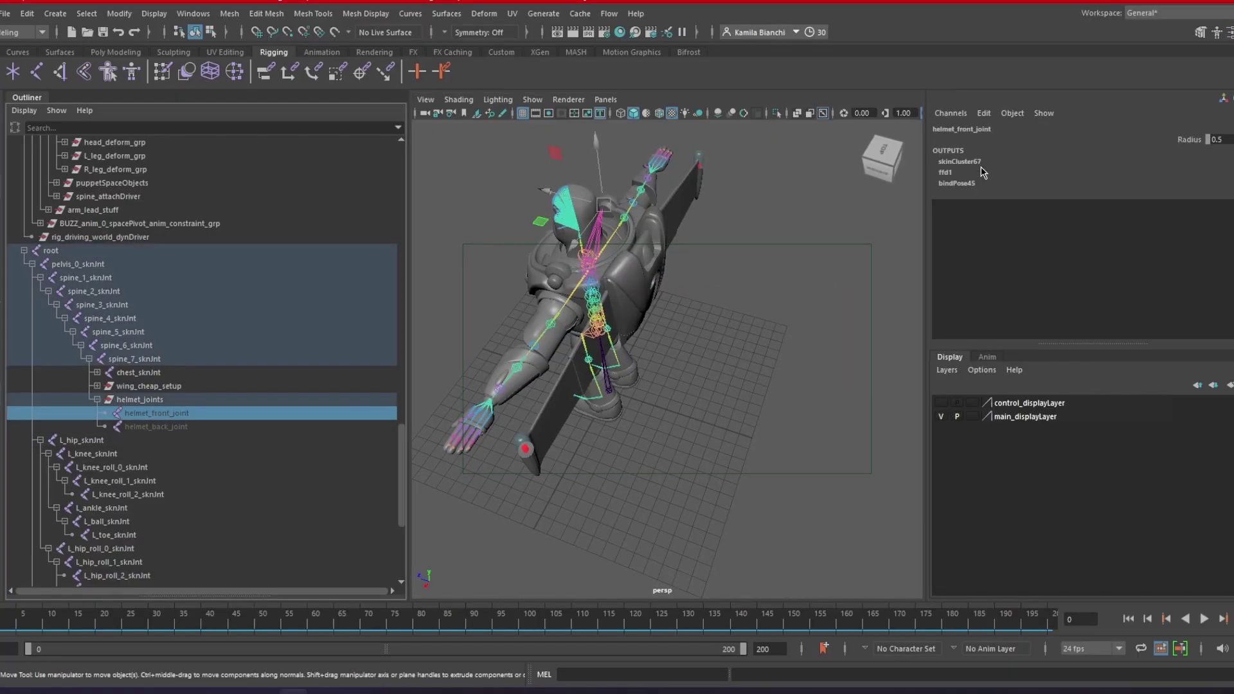
{"action": "left_click", "coordinate": [958, 163]}
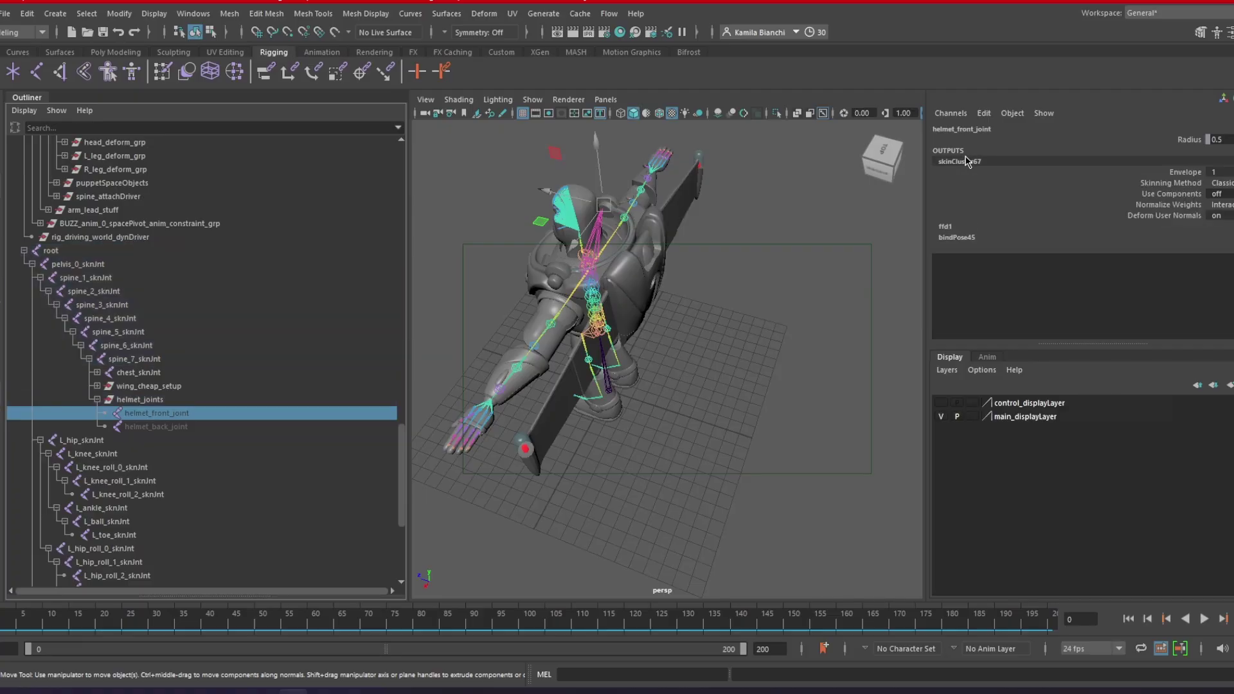
{"action": "left_click", "coordinate": [966, 237]}
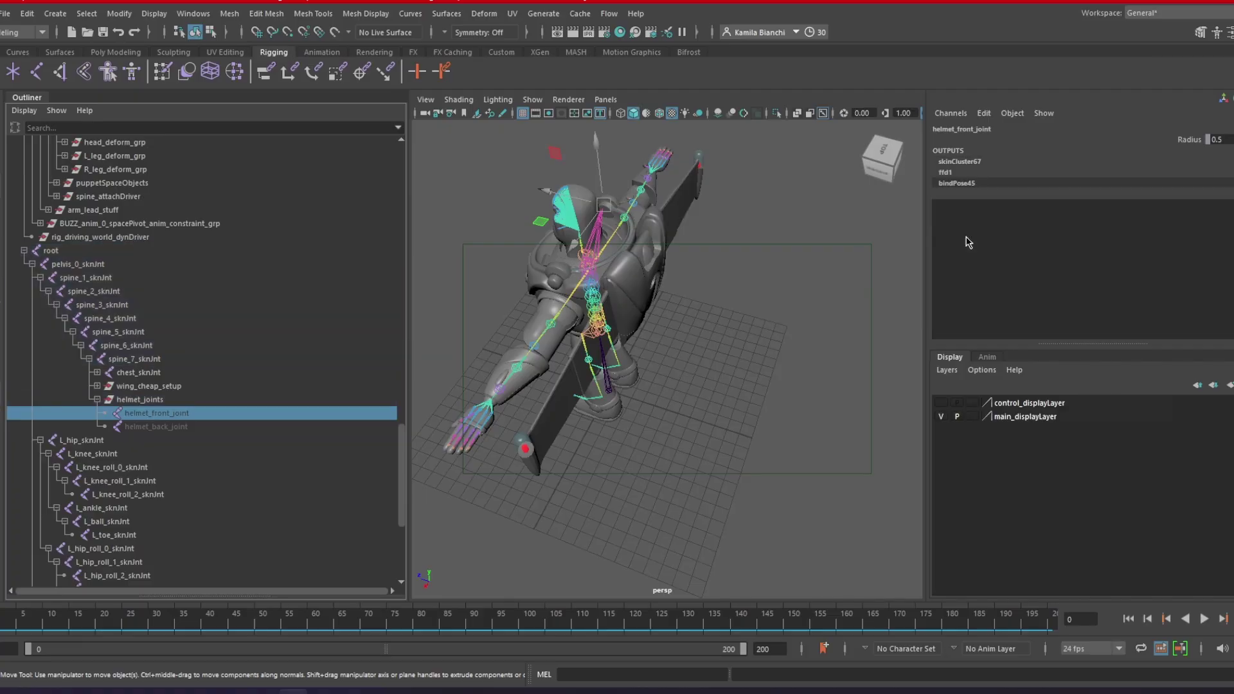
{"action": "left_click", "coordinate": [945, 173]}
{"action": "left_click_drag", "start_coordinate": [570, 283], "coordinate": [645, 366], "text": "alt"}
{"action": "left_click", "coordinate": [114, 402]}
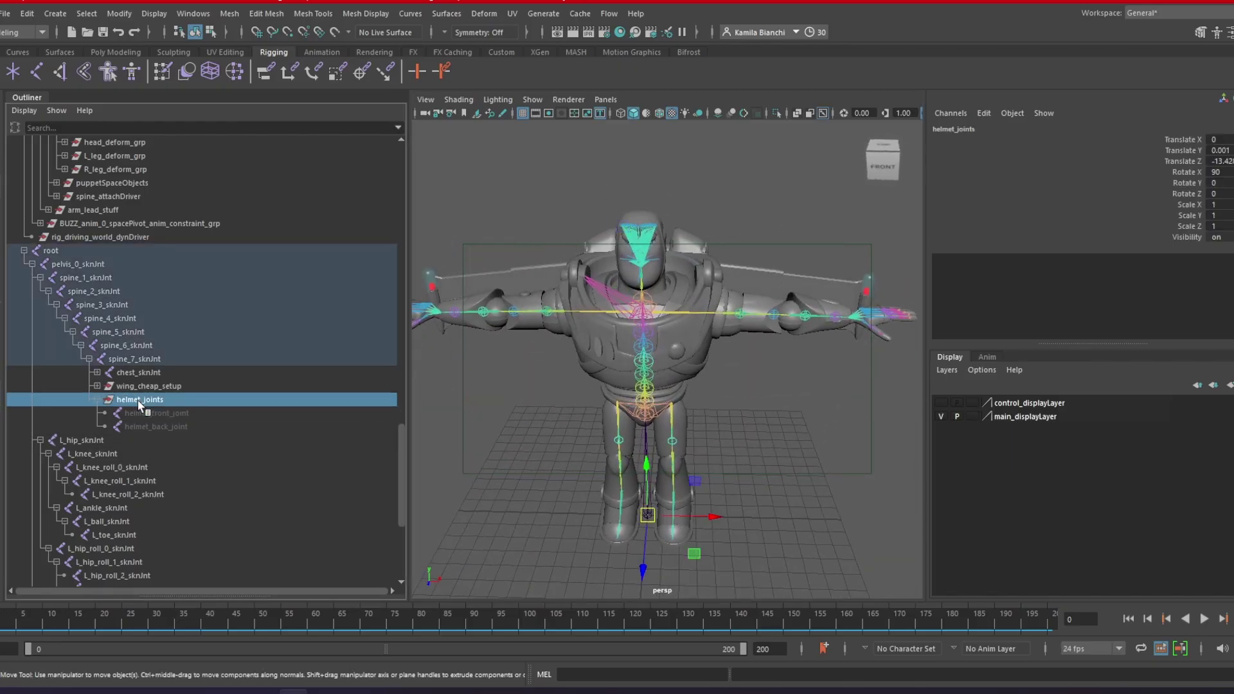
{"action": "left_click_drag", "start_coordinate": [771, 423], "coordinate": [690, 426], "text": "alt"}
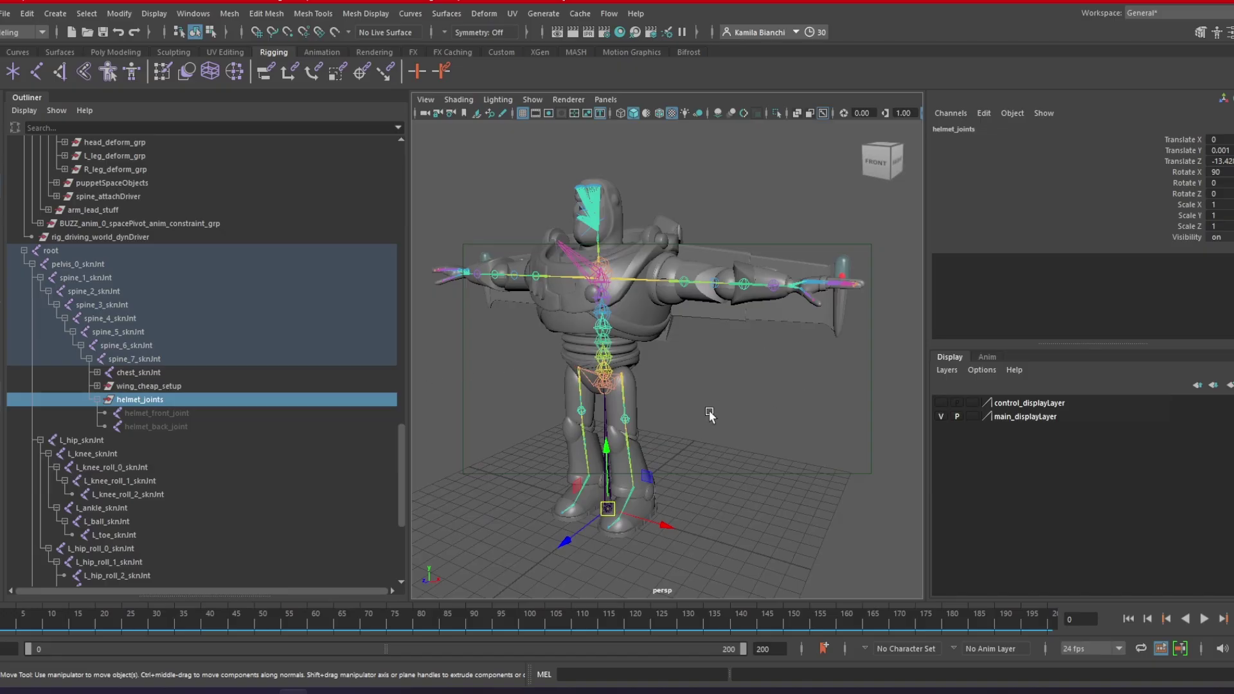
{"action": "left_click", "coordinate": [133, 415]}
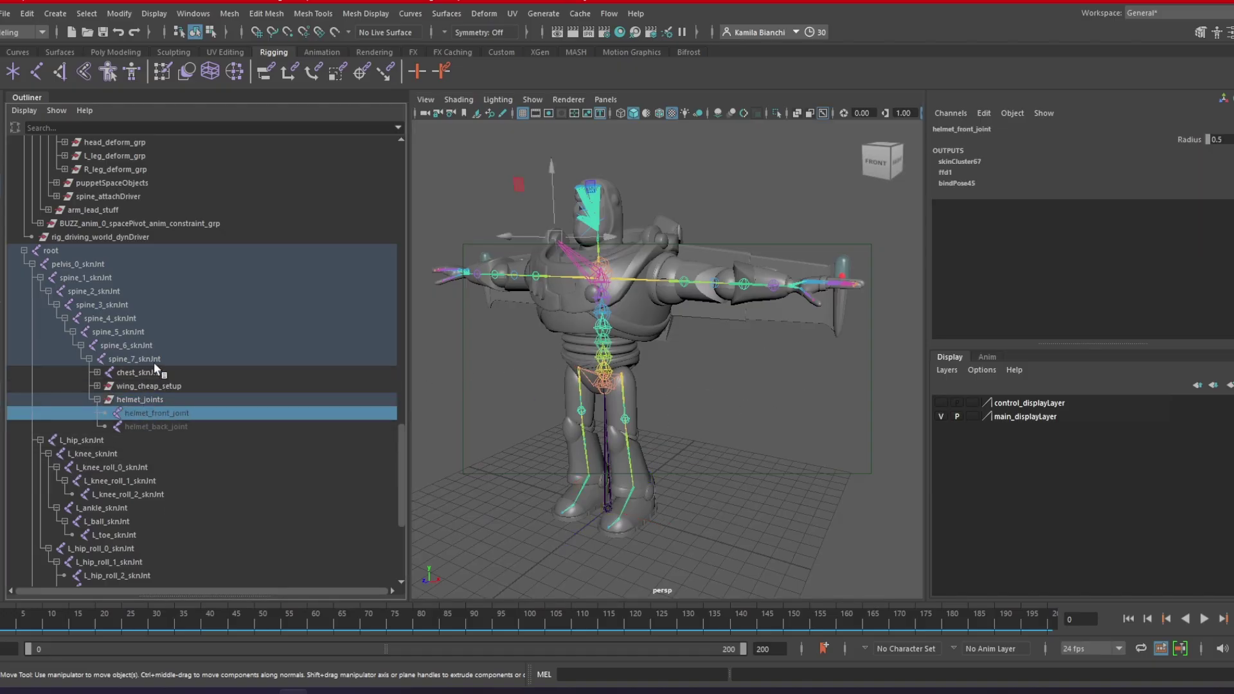
{"action": "left_click", "coordinate": [186, 251]}
{"action": "left_click_drag", "start_coordinate": [597, 515], "coordinate": [674, 419]}
{"action": "key", "text": "ctrl+z"}
{"action": "key", "text": "ctrl+z"}
{"action": "key", "text": "ctrl+z"}
{"action": "key", "text": "ctrl+z"}
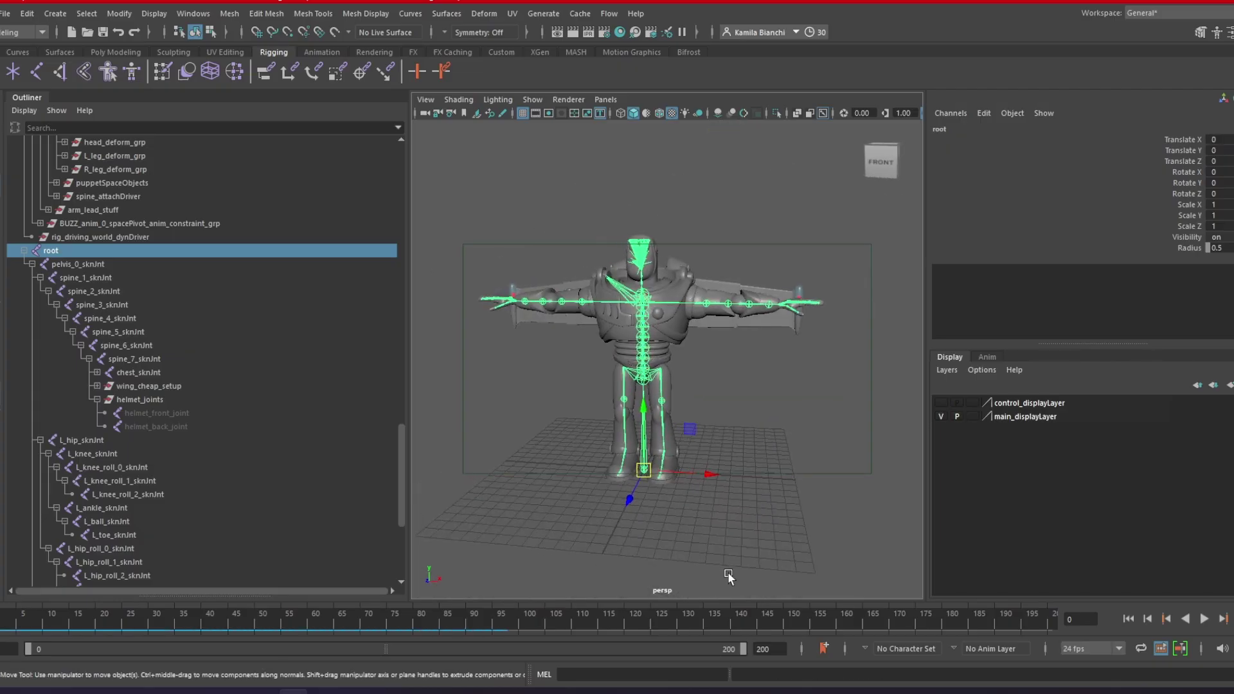
Step: Collapse the root joint and BUZZ_anim_master_grp hierarchies in the Outliner
{"action": "left_click", "coordinate": [728, 577]}
{"action": "left_click", "coordinate": [25, 250]}
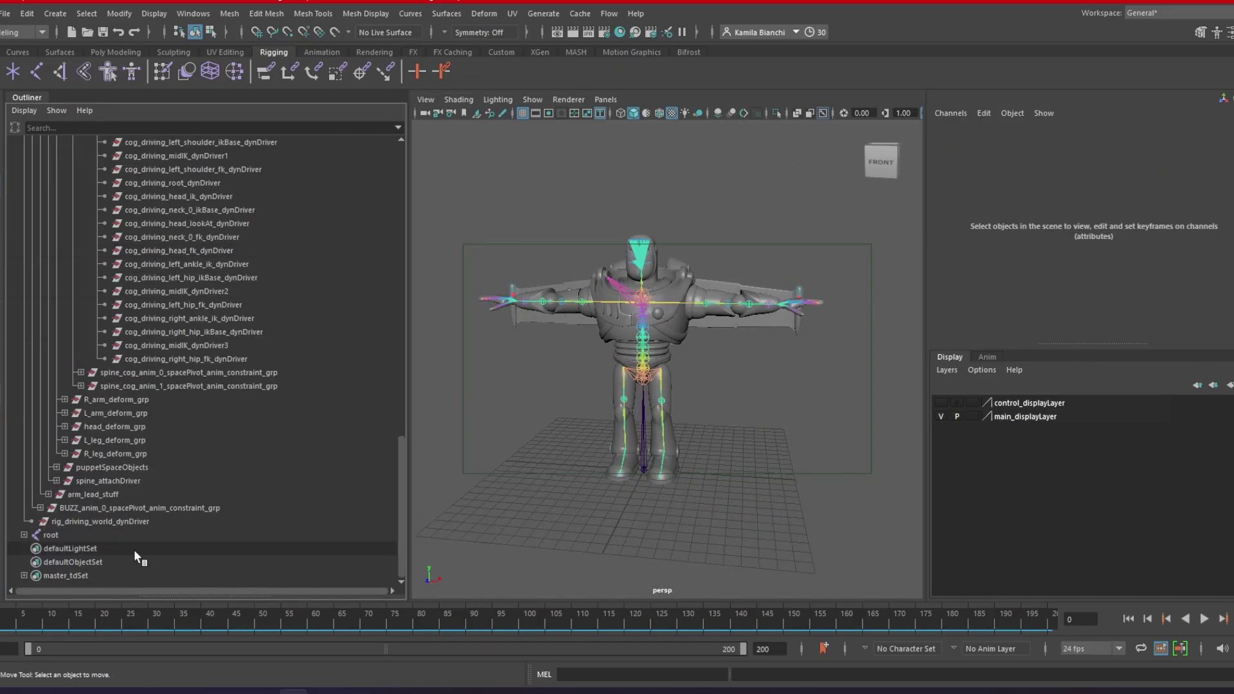
{"action": "left_click", "coordinate": [77, 535]}
{"action": "scroll", "coordinate": [288, 443], "scroll_direction": "up", "scroll_amount": 20}
{"action": "left_click", "coordinate": [32, 251]}
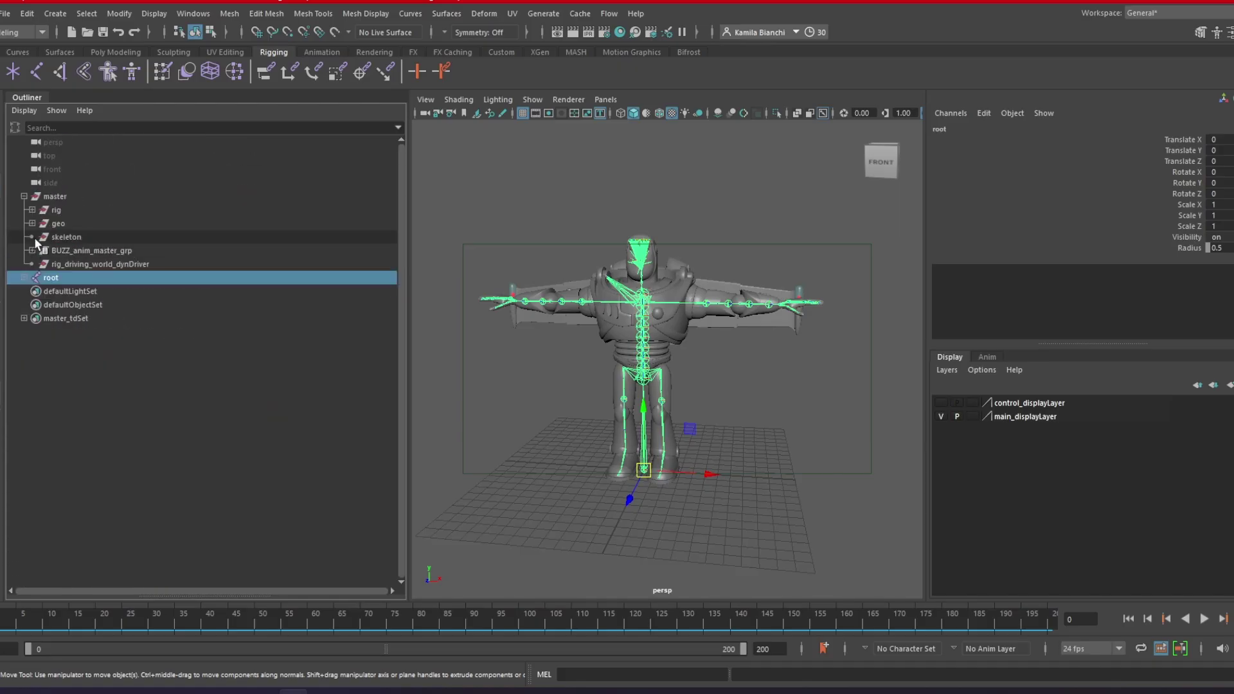
Step: Expand geo and c_meshes and select all of c_meshes' meshes to inspect them
{"action": "left_click", "coordinate": [58, 224]}
{"action": "left_click", "coordinate": [32, 224]}
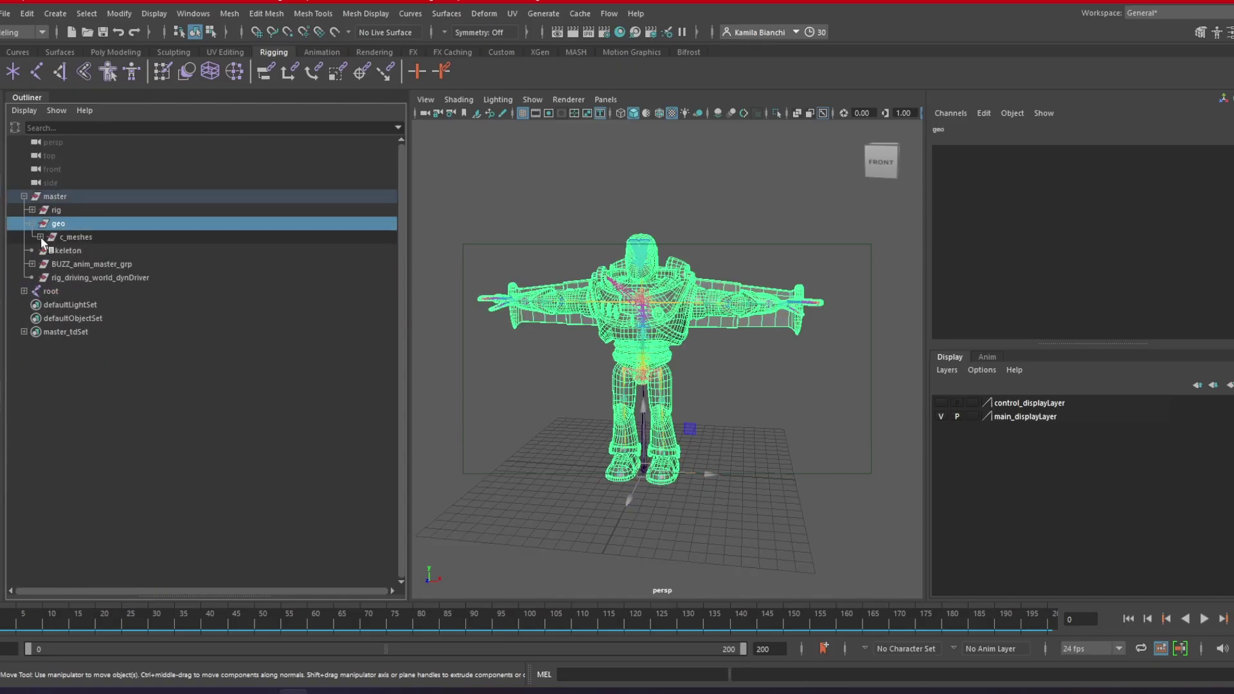
{"action": "left_click", "coordinate": [42, 237]}
{"action": "left_click", "coordinate": [96, 250]}
{"action": "left_click", "coordinate": [100, 441], "text": "shift"}
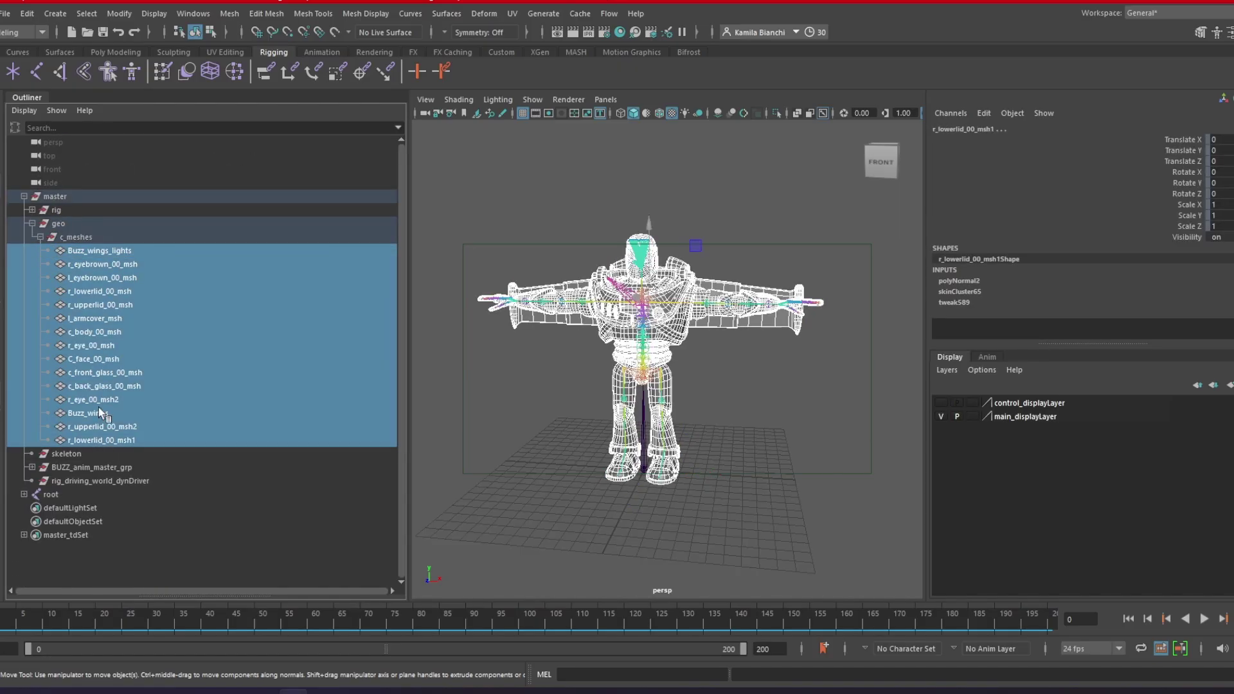
{"action": "mouse_move", "coordinate": [819, 471]}
{"action": "left_mouse_down", "text": "alt"}
{"action": "mouse_move", "coordinate": [554, 477]}
{"action": "mouse_move", "coordinate": [576, 523]}
{"action": "mouse_move", "coordinate": [803, 469]}
{"action": "left_mouse_up", "text": "alt"}
Step: Unparent the c_meshes group out of geo to the scene's top level
{"action": "left_click", "coordinate": [81, 237]}
{"action": "left_click", "coordinate": [42, 237]}
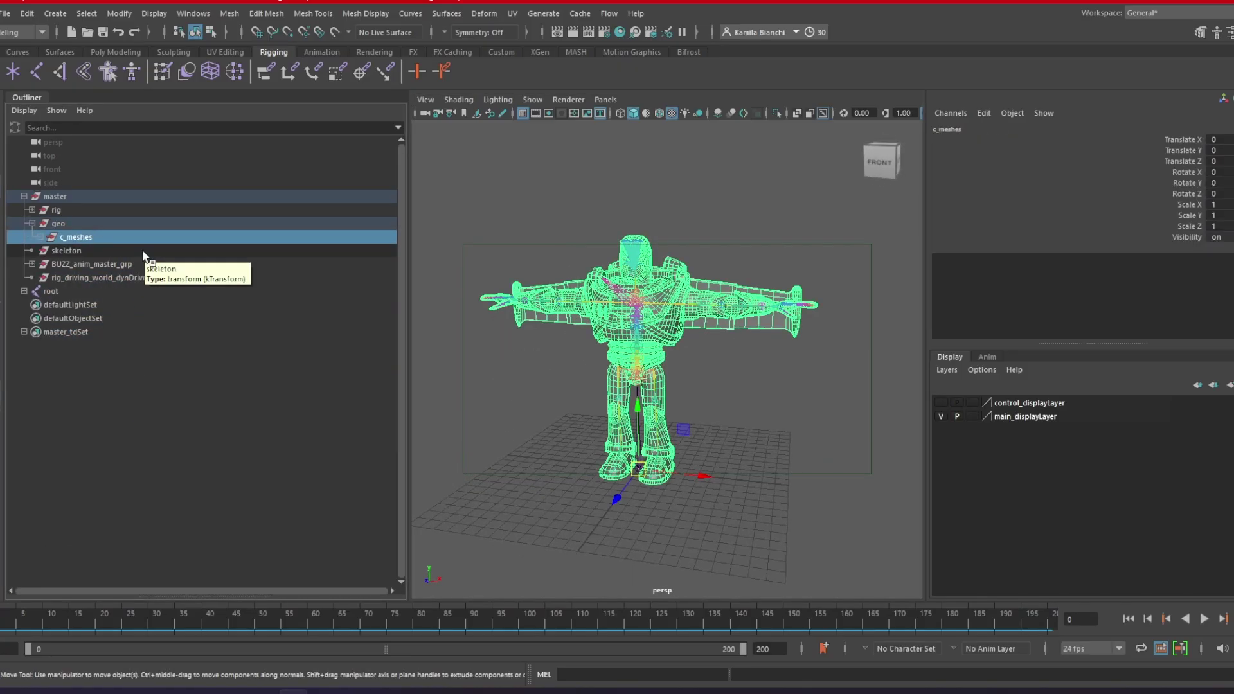
{"action": "key", "text": "shift+p"}
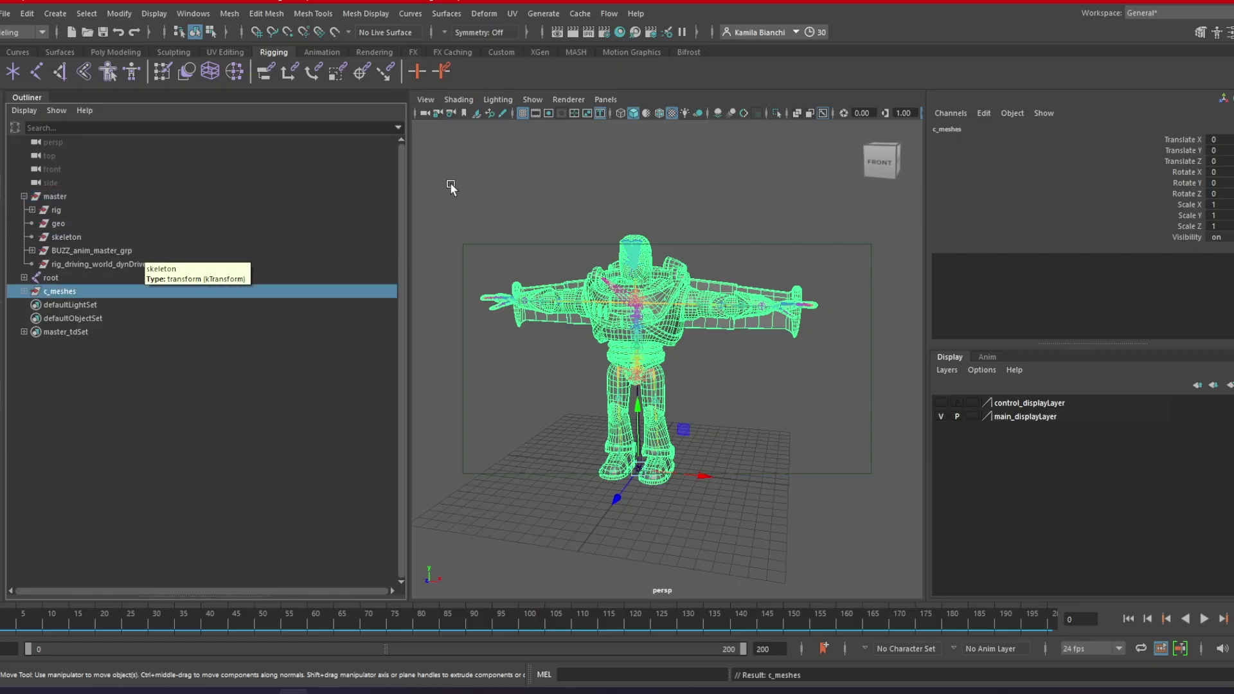
Step: Select master through rig_driving_world_dynDriver and open the File menu
{"action": "left_click", "coordinate": [98, 264]}
{"action": "left_click", "coordinate": [77, 197], "text": "shift"}
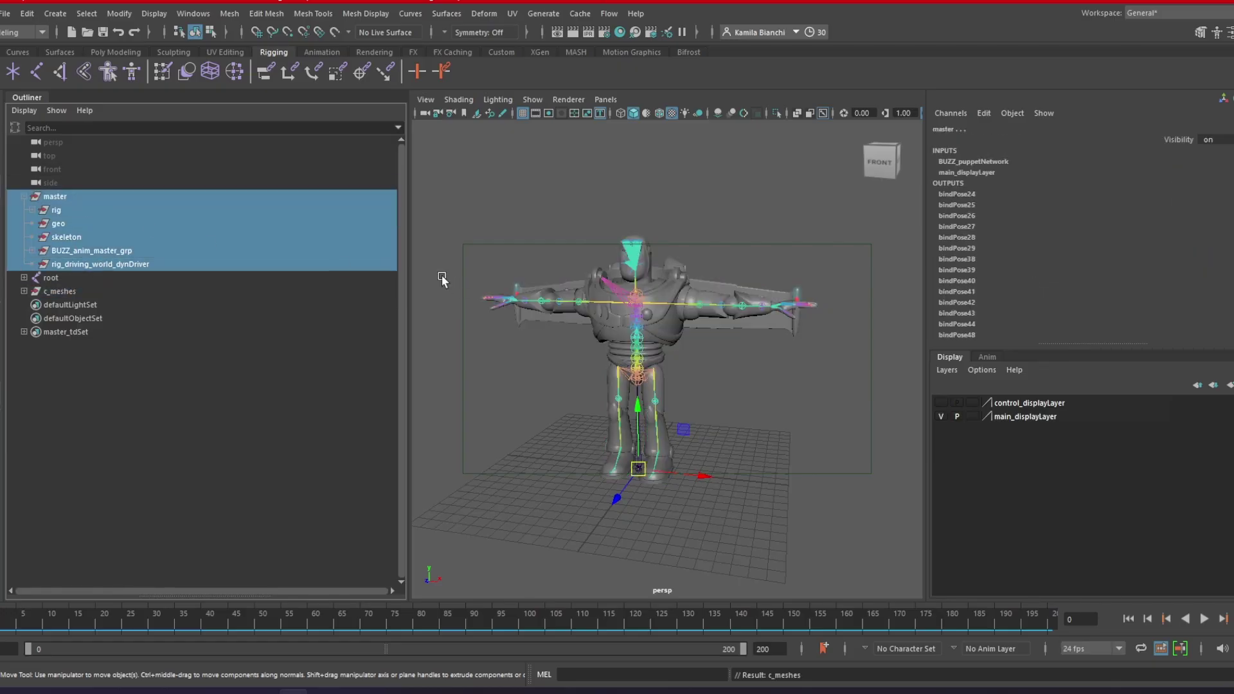
{"action": "left_click", "coordinate": [10, 12]}
Step: Save as Maya ASCII rig_buzz_publish_v01_tounreal.ma, then select master with all its child groups
{"action": "left_click", "coordinate": [70, 90]}
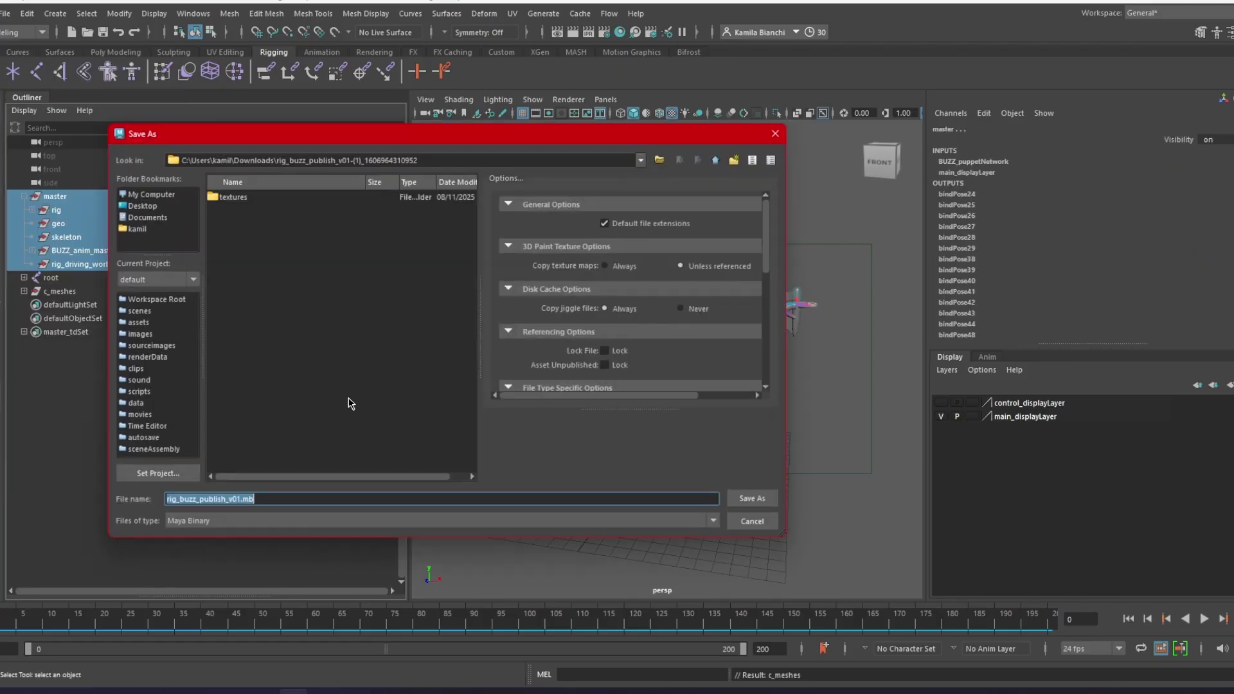
{"action": "left_click", "coordinate": [242, 502]}
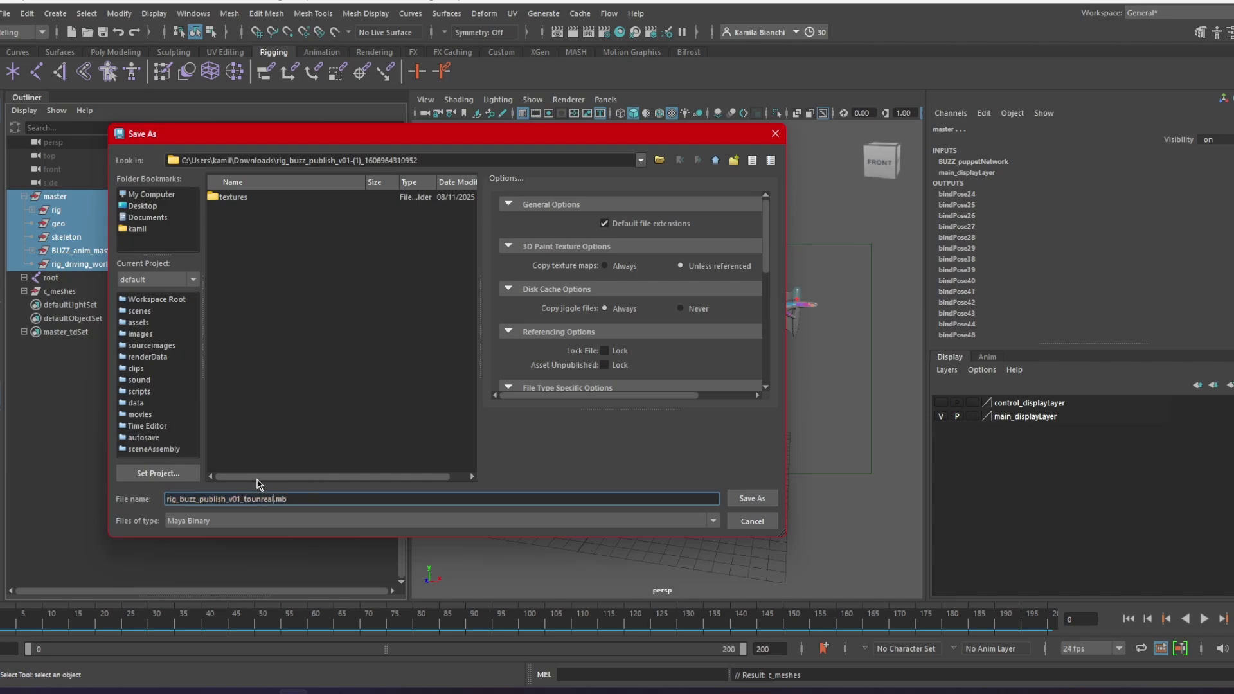
{"action": "left_click", "coordinate": [567, 522]}
{"action": "left_click", "coordinate": [507, 533]}
{"action": "left_click", "coordinate": [757, 502]}
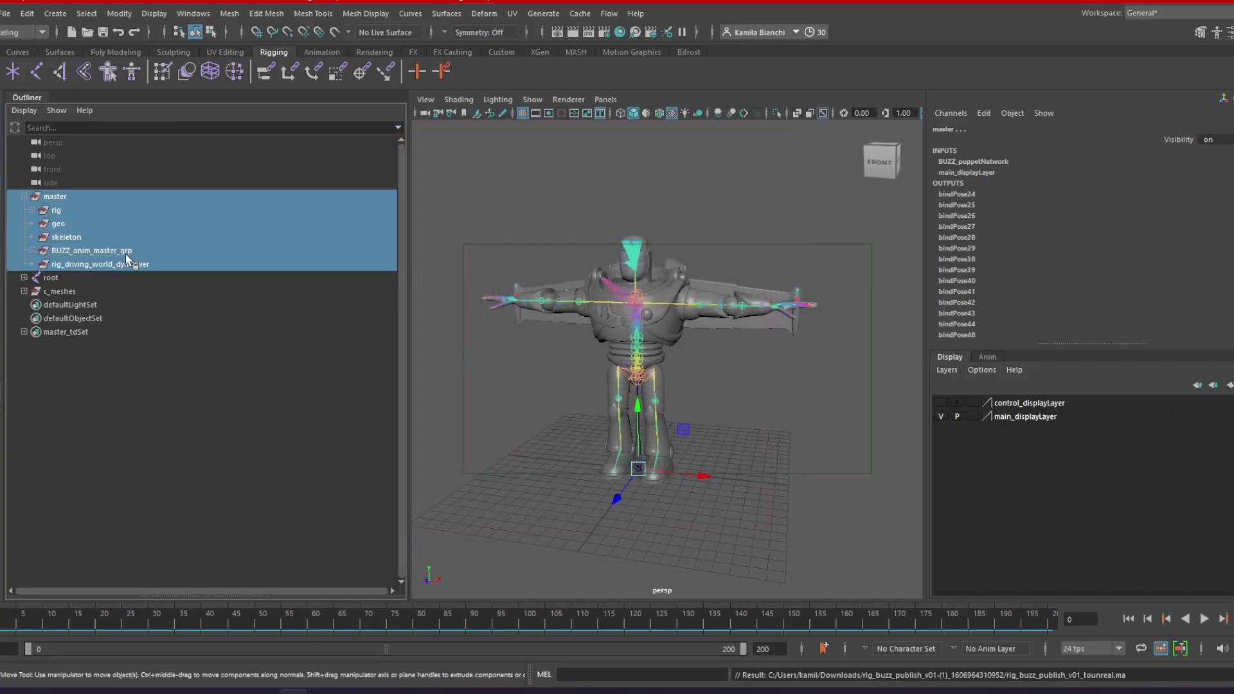
{"action": "left_click", "coordinate": [108, 264], "text": "shift"}
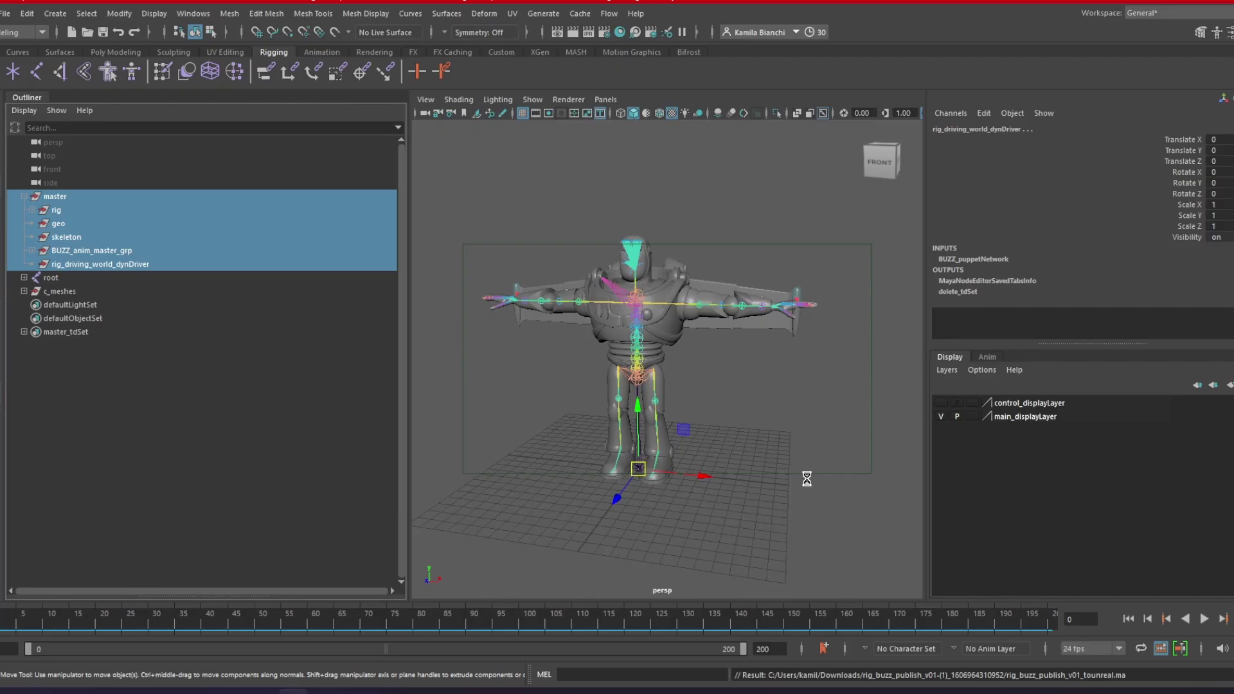
Step: Delete the selected master hierarchy and orbit around the character to check the result
{"action": "key", "text": "Delete"}
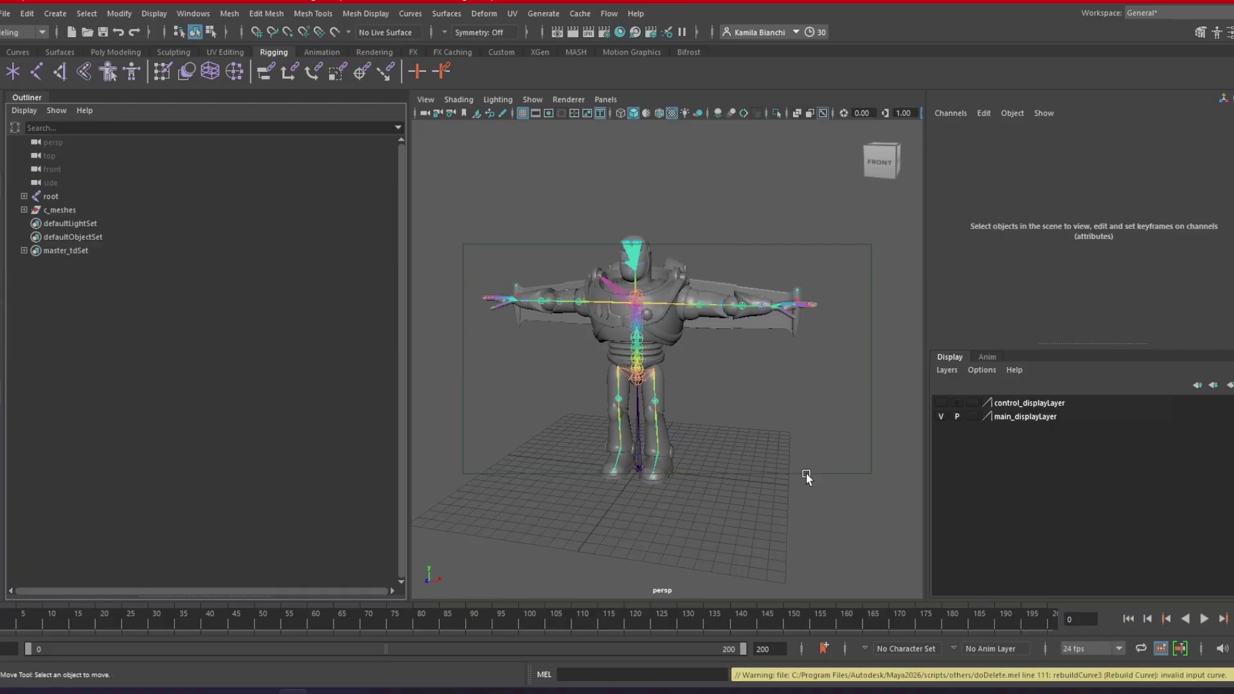
{"action": "left_click_drag", "start_coordinate": [817, 479], "coordinate": [739, 470]}
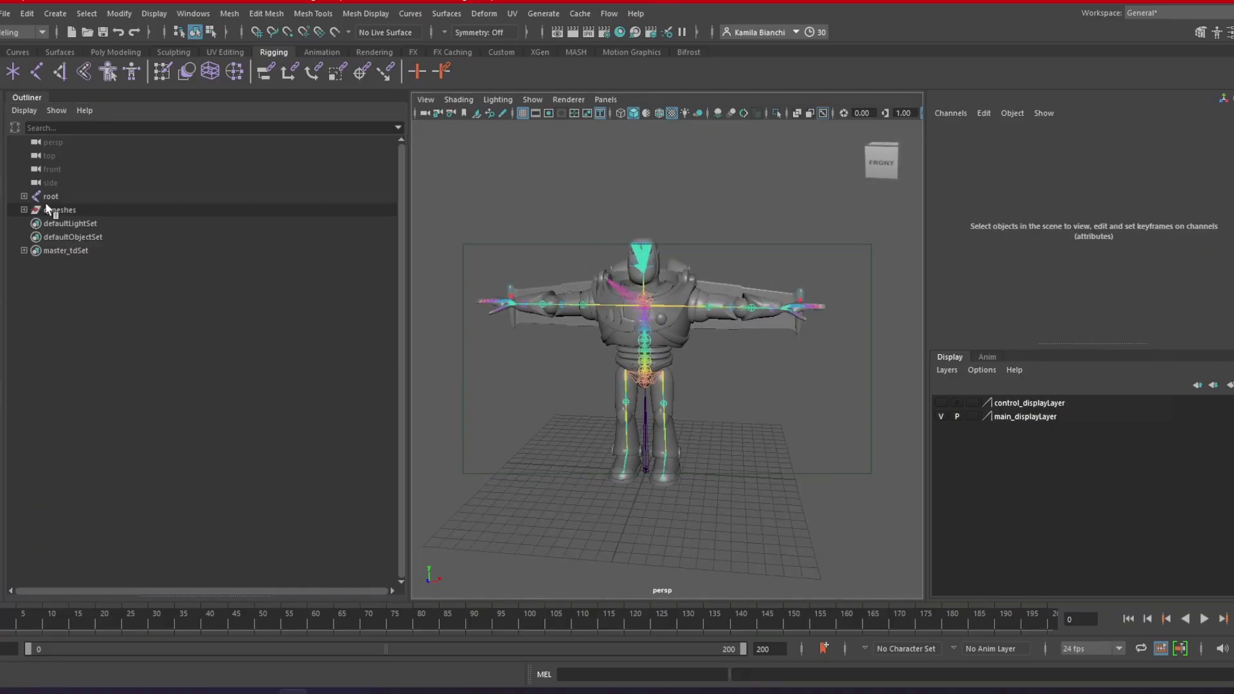
{"action": "left_click", "coordinate": [77, 196]}
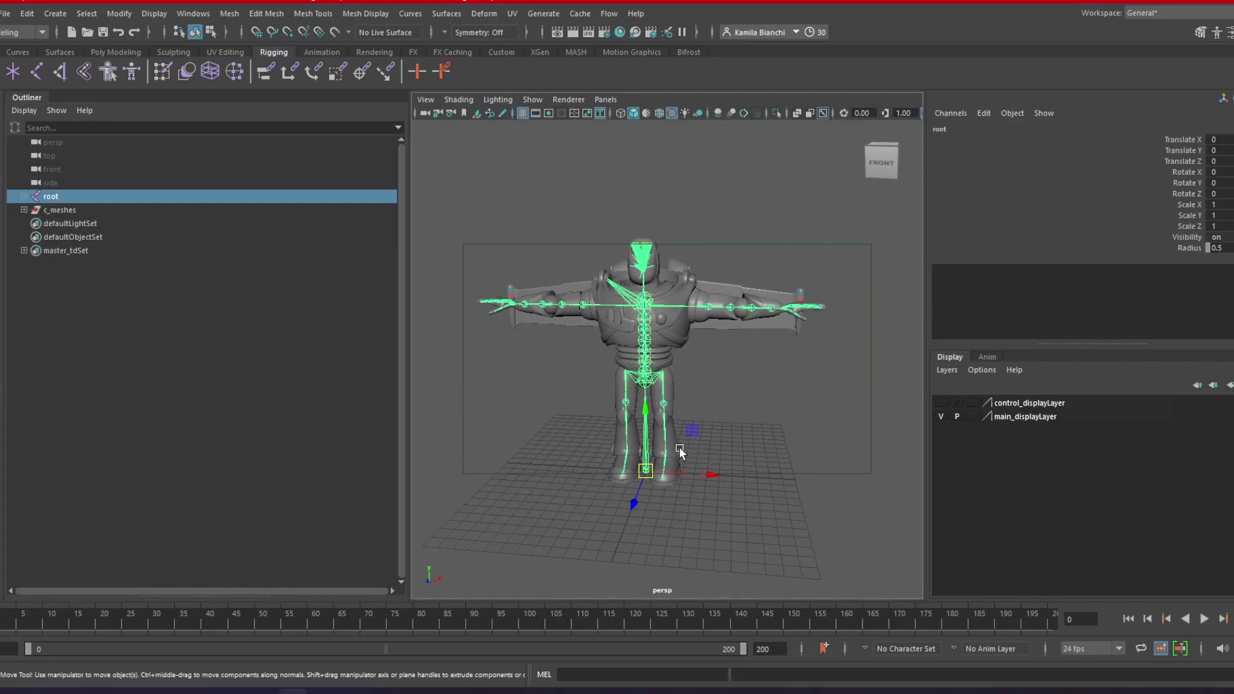
{"action": "left_click_drag", "start_coordinate": [662, 476], "coordinate": [726, 453], "text": "alt"}
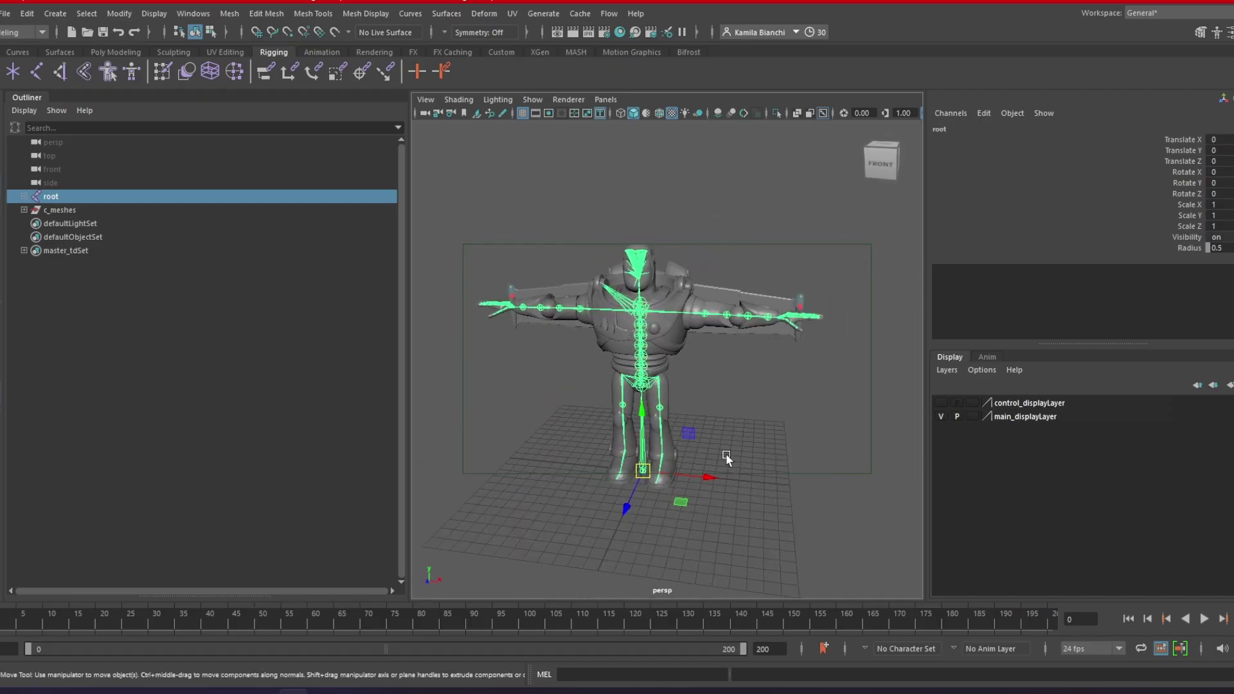
Step: Expand the full root joint hierarchy to review it and select the c_meshes group
{"action": "left_click", "coordinate": [24, 196], "text": "shift"}
{"action": "scroll", "coordinate": [221, 511], "scroll_direction": "down", "scroll_amount": 10}
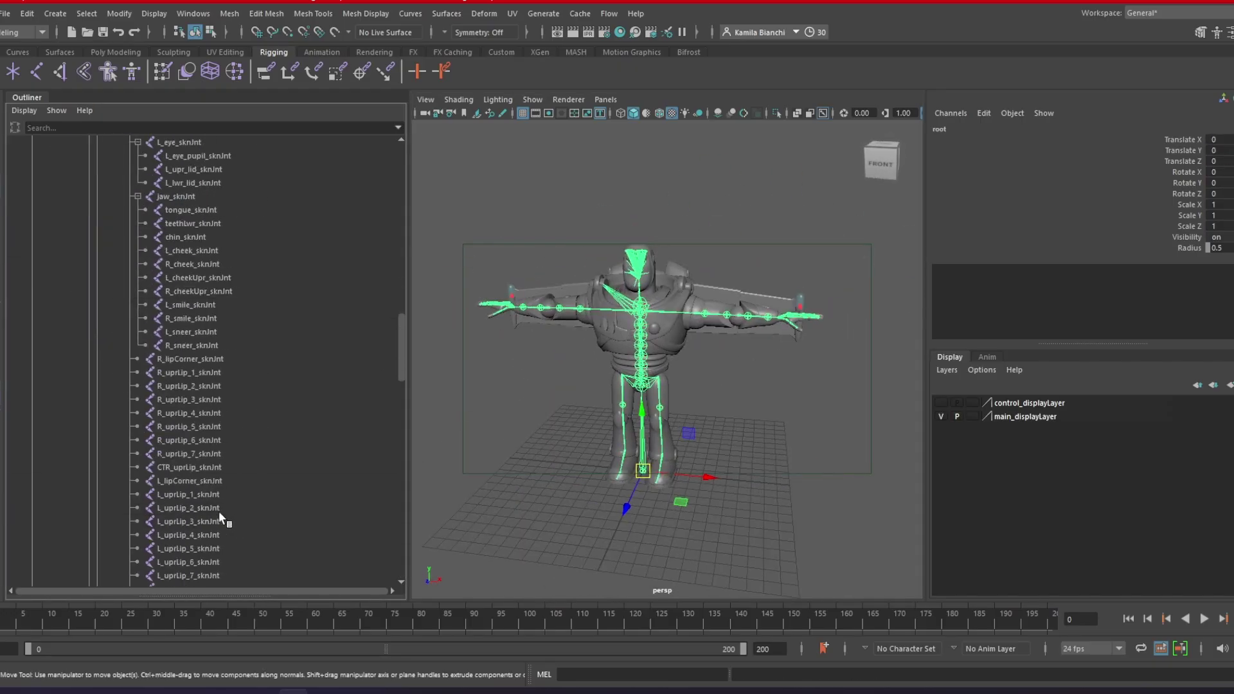
{"action": "scroll", "coordinate": [218, 511], "scroll_direction": "down", "scroll_amount": 15}
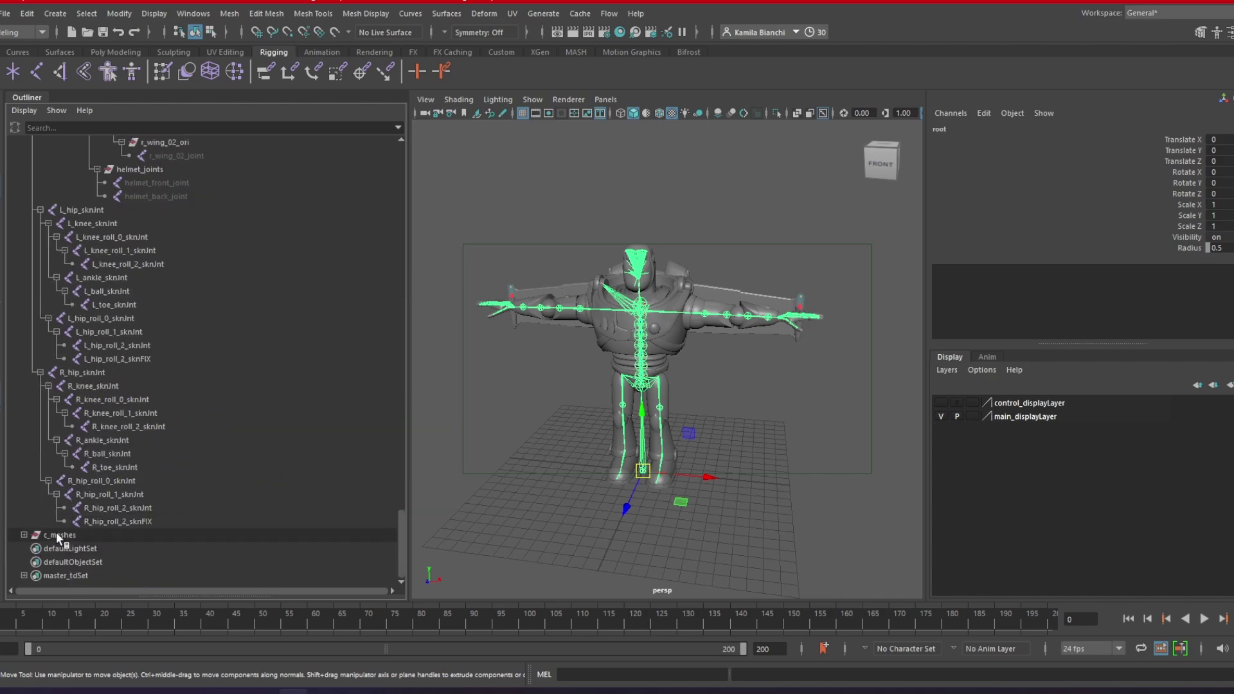
{"action": "left_click", "coordinate": [57, 535]}
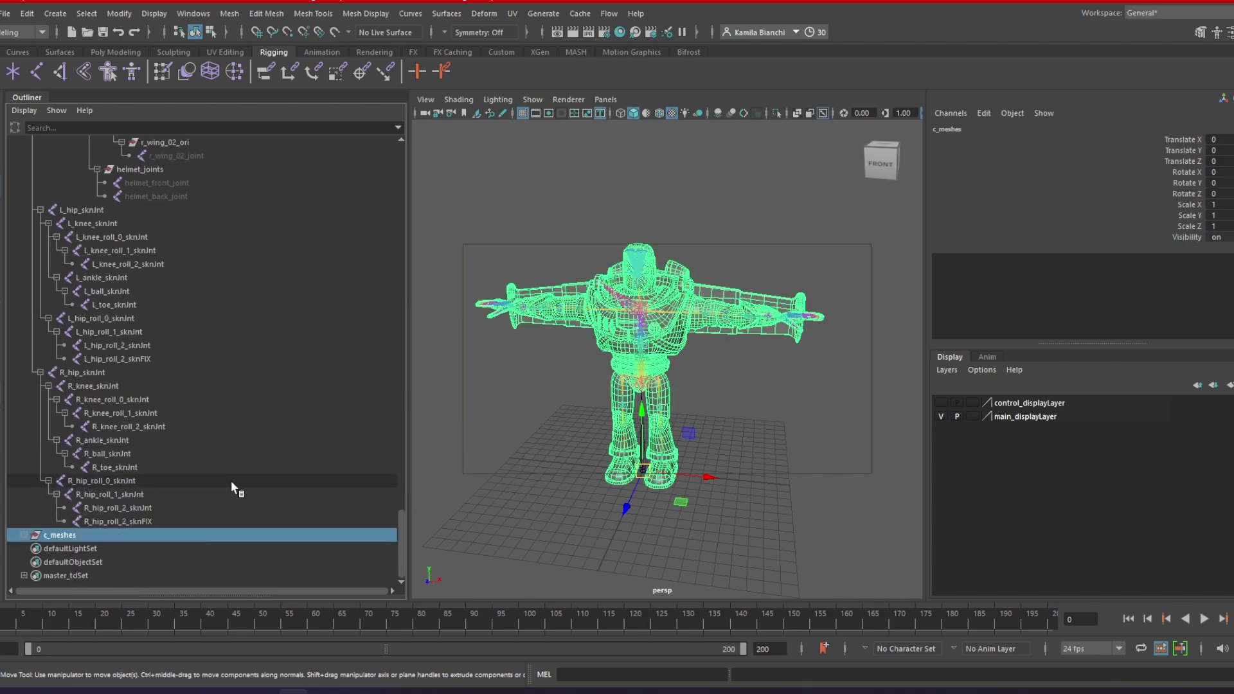
{"action": "scroll", "coordinate": [239, 505], "scroll_direction": "up", "scroll_amount": 10}
{"action": "scroll", "coordinate": [241, 519], "scroll_direction": "up", "scroll_amount": 10}
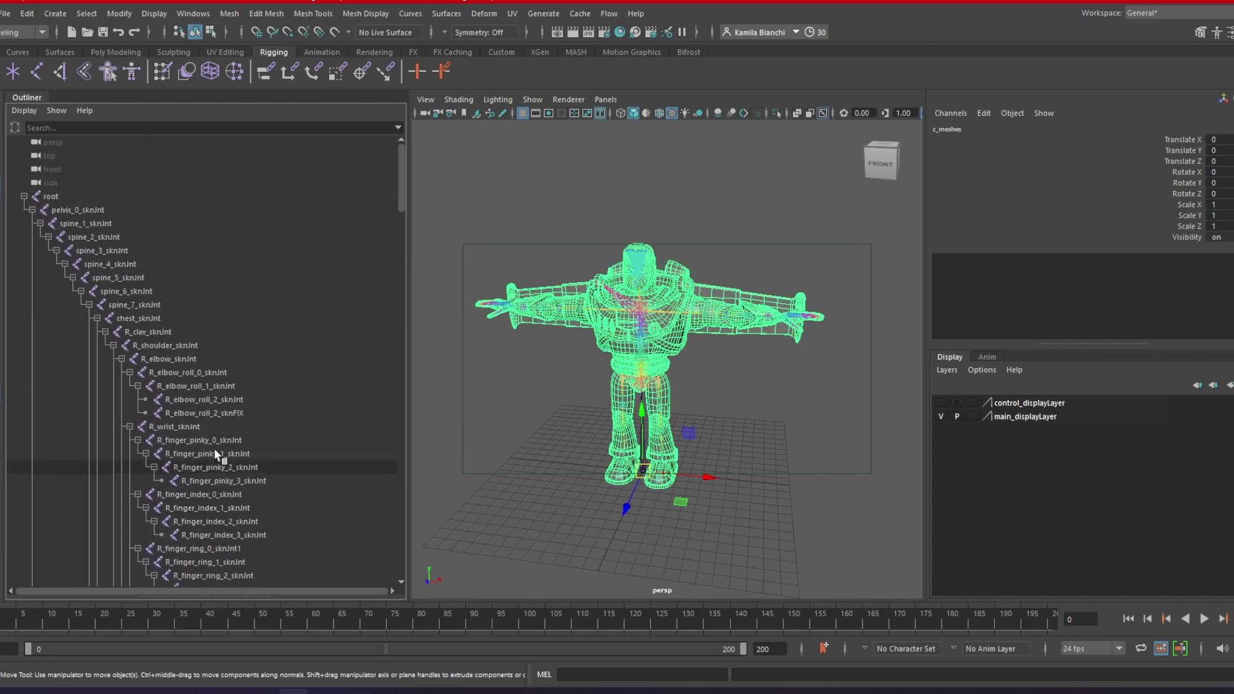
{"action": "left_click", "coordinate": [32, 203]}
{"action": "left_click", "coordinate": [4, 13]}
{"action": "left_click", "coordinate": [63, 181]}
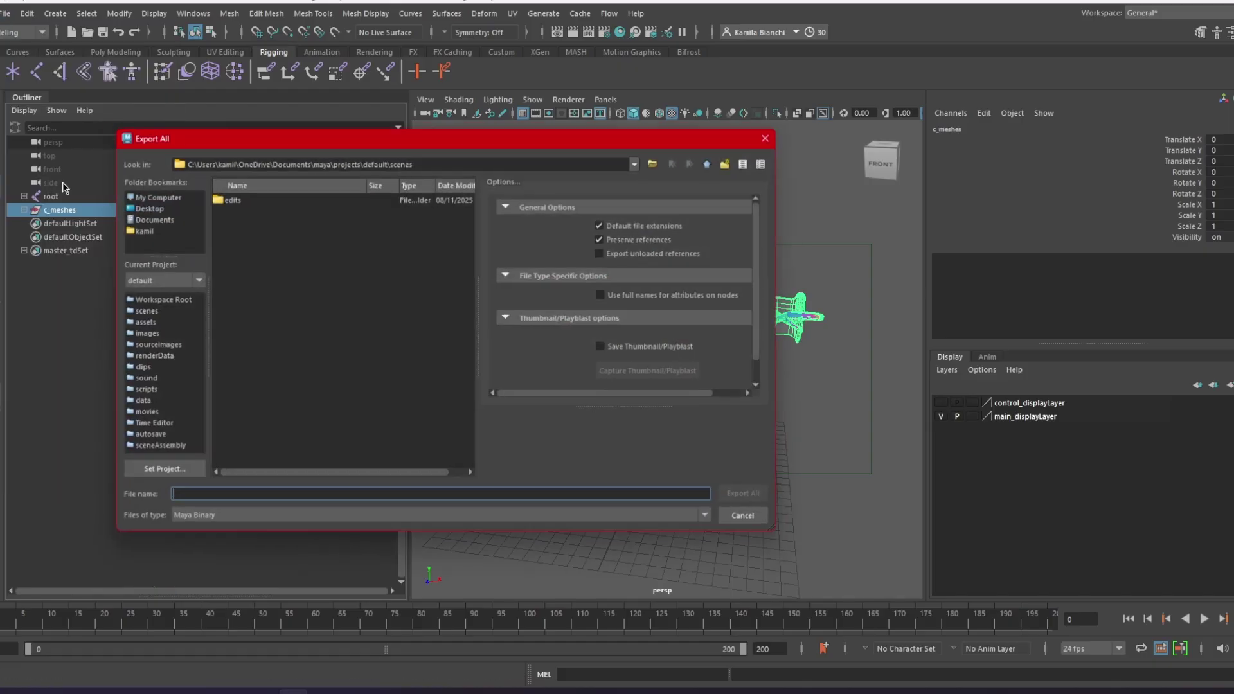
{"action": "left_click", "coordinate": [220, 523]}
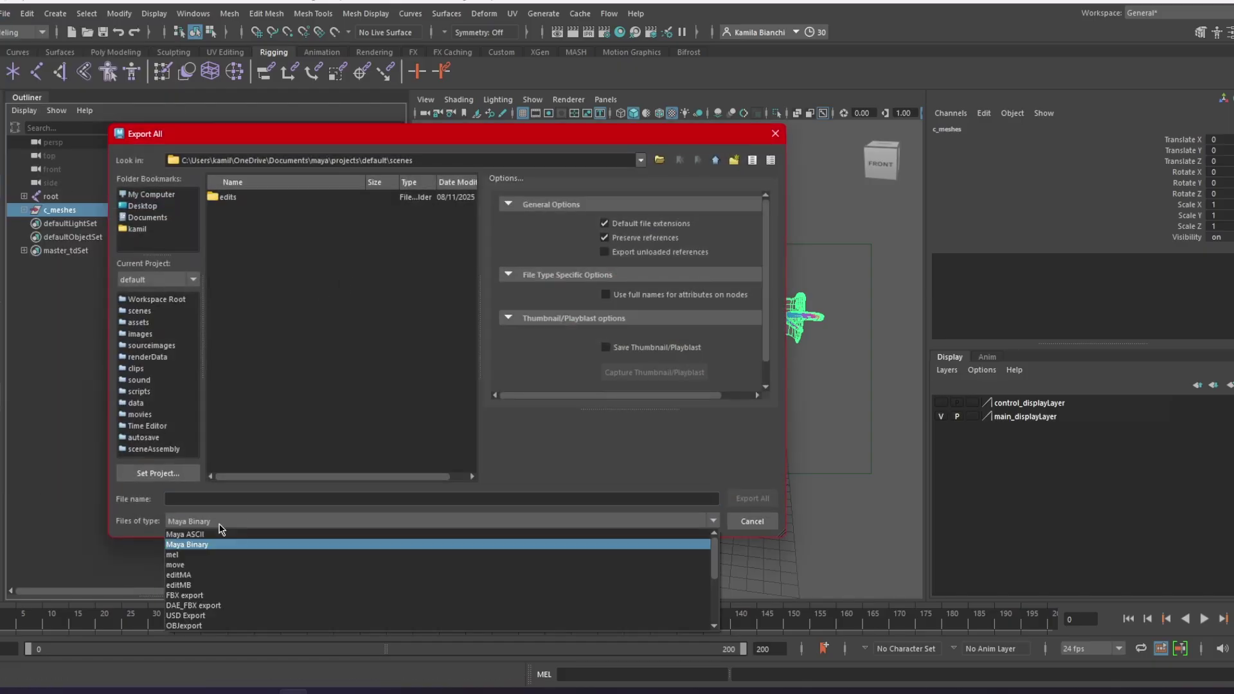
{"action": "left_click", "coordinate": [187, 595]}
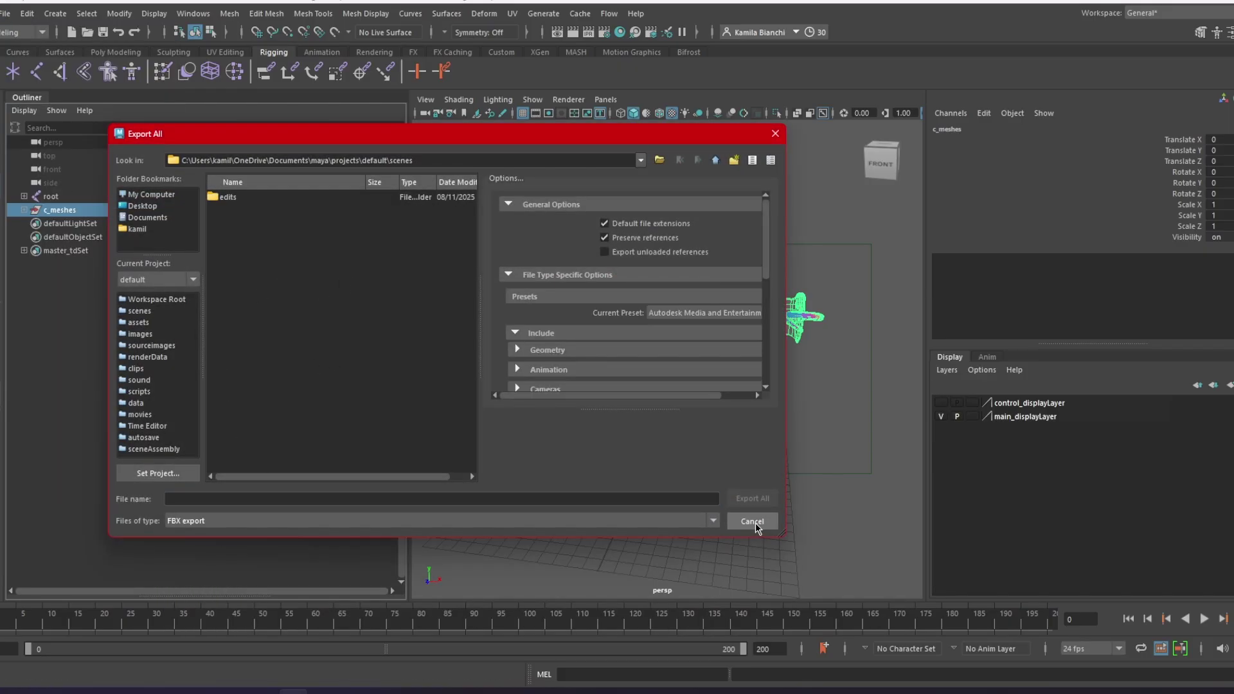
{"action": "left_click", "coordinate": [753, 522]}
{"action": "left_click", "coordinate": [745, 409]}
{"action": "left_click_drag", "start_coordinate": [746, 409], "coordinate": [737, 448], "text": "alt"}
{"action": "scroll", "coordinate": [700, 403], "scroll_direction": "up", "scroll_amount": 10}
{"action": "scroll", "coordinate": [664, 381], "scroll_direction": "down", "scroll_amount": 10}
{"action": "scroll", "coordinate": [763, 418], "scroll_direction": "down", "scroll_amount": 5}
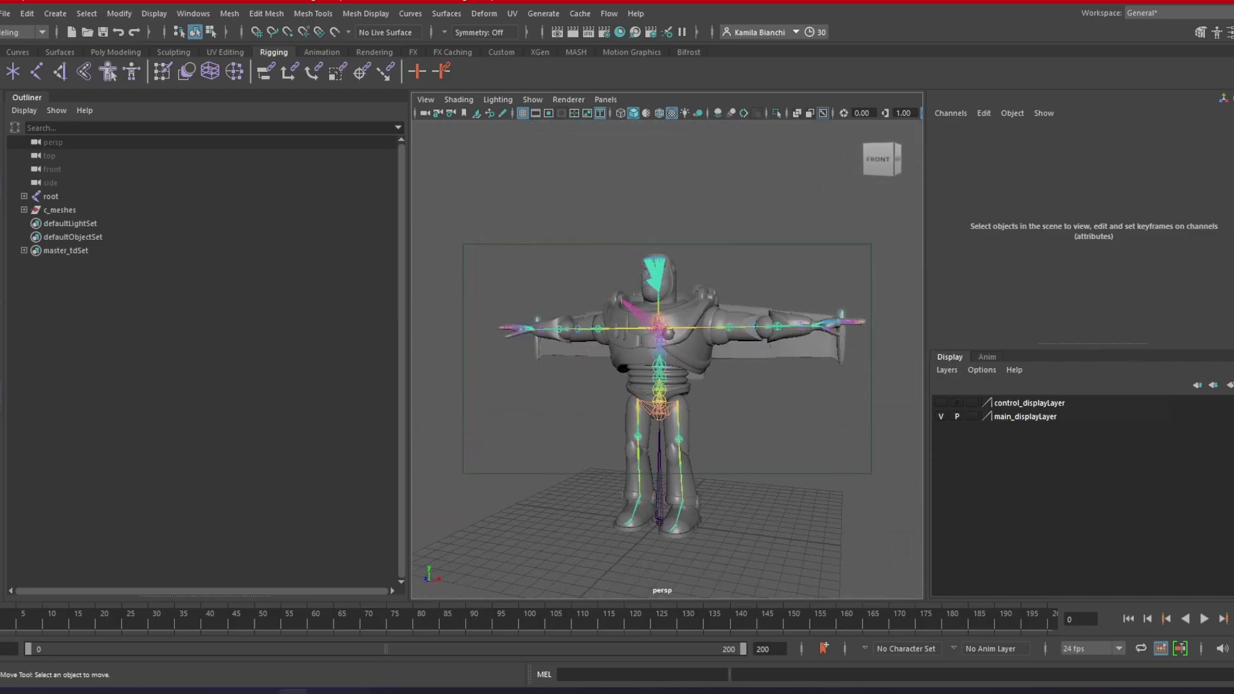